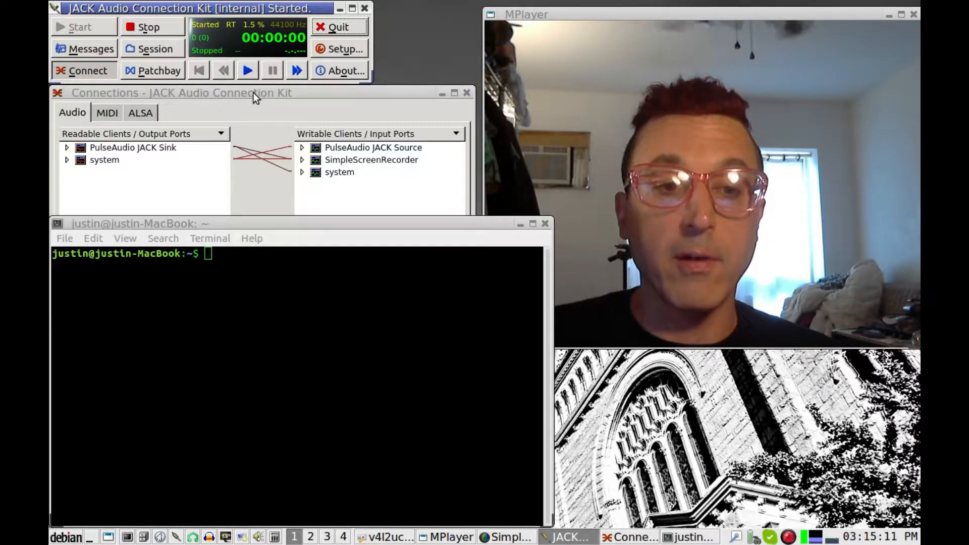
Make the terminal the active window on the JACK desktop
{"action": "left_click", "coordinate": [234, 271]}
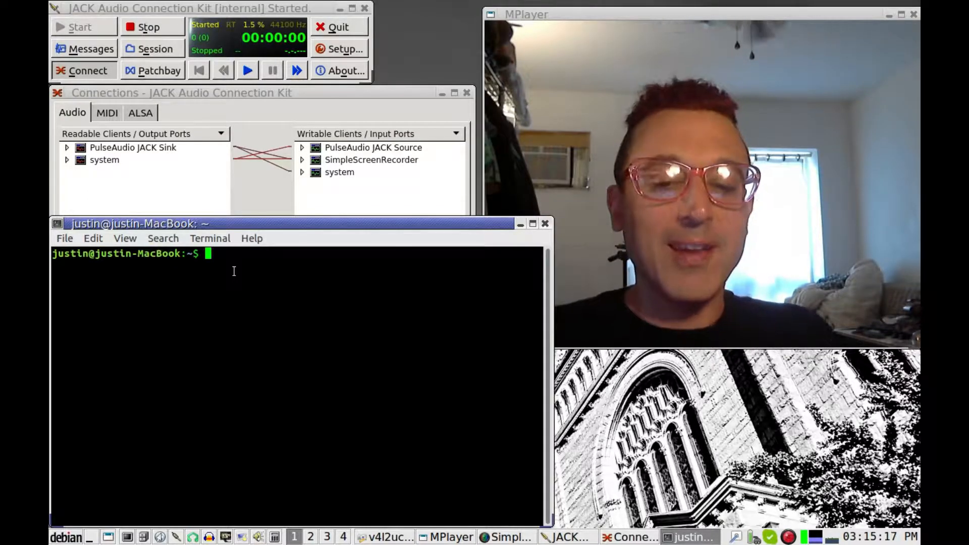
Clear the 'sudo apt-get install swami' line and enter 'swami' in the program launcher
{"action": "type", "text": "sudo"}
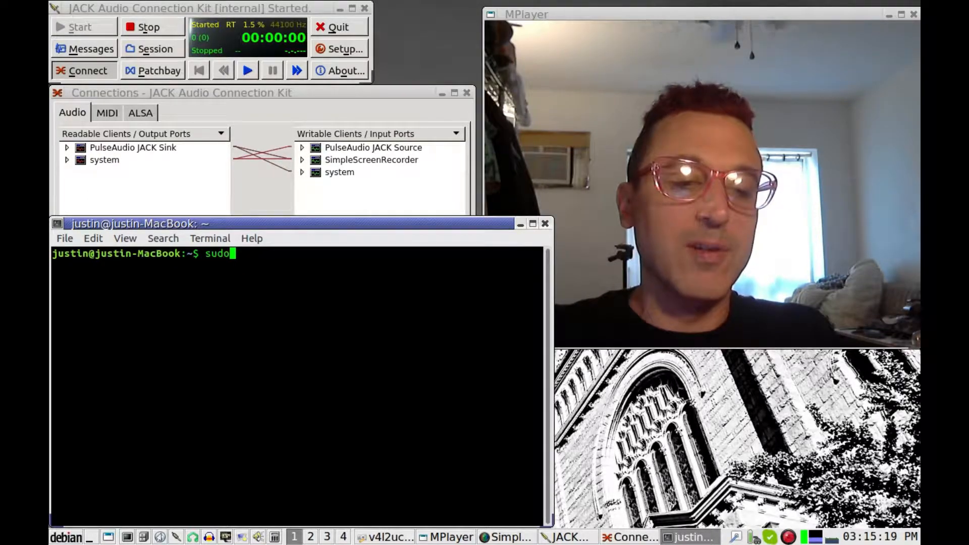
{"action": "type", "text": " apt-get in"}
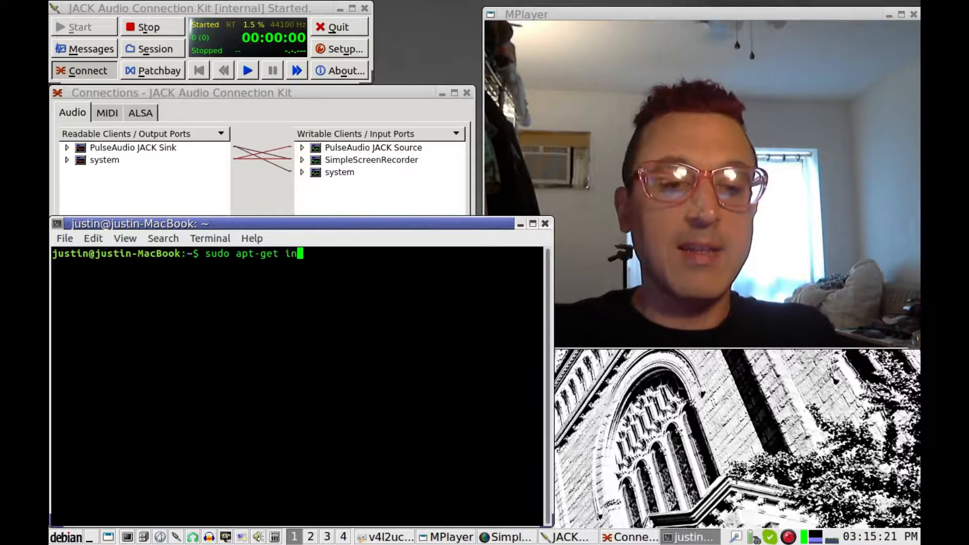
{"action": "type", "text": "stall swami"}
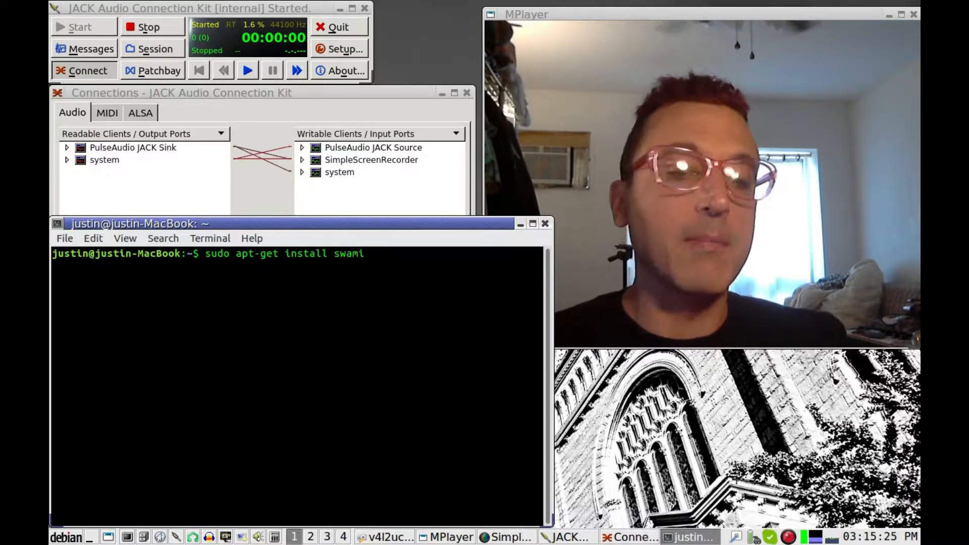
{"action": "key", "text": "BackSpace"}
{"action": "key", "text": "BackSpace"}
{"action": "key", "text": "BackSpace"}
{"action": "key", "text": "BackSpace"}
{"action": "key", "text": "BackSpace"}
{"action": "key", "text": "BackSpace"}
{"action": "key", "text": "BackSpace"}
{"action": "key", "text": "BackSpace"}
{"action": "key", "text": "BackSpace"}
{"action": "key", "text": "BackSpace"}
{"action": "key", "text": "BackSpace"}
{"action": "key", "text": "BackSpace"}
{"action": "key", "text": "BackSpace"}
{"action": "key", "text": "BackSpace"}
{"action": "key", "text": "BackSpace"}
{"action": "key", "text": "BackSpace"}
{"action": "key", "text": "BackSpace"}
{"action": "key", "text": "BackSpace"}
{"action": "key", "text": "BackSpace"}
{"action": "key", "text": "BackSpace"}
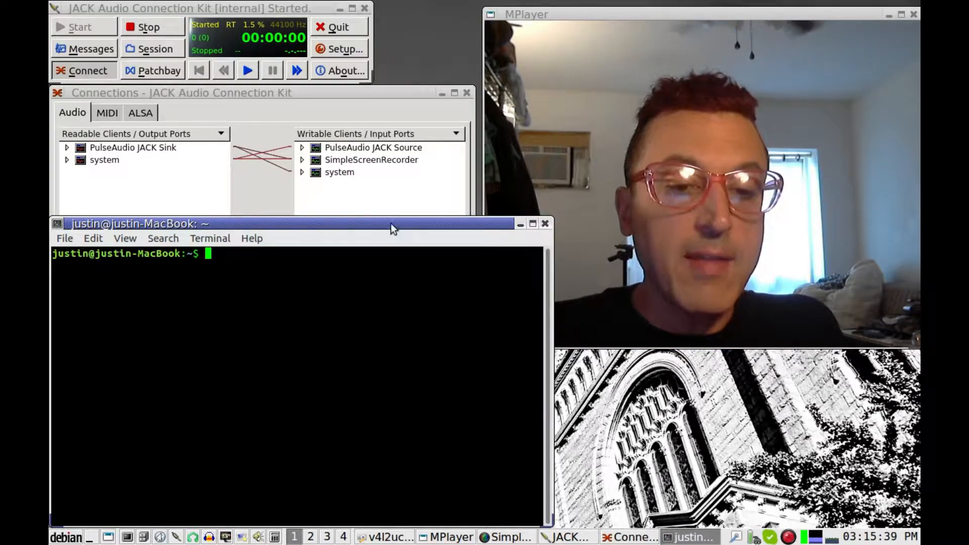
{"action": "key", "text": "ctrl+alt+space"}
{"action": "type", "text": "swam"}
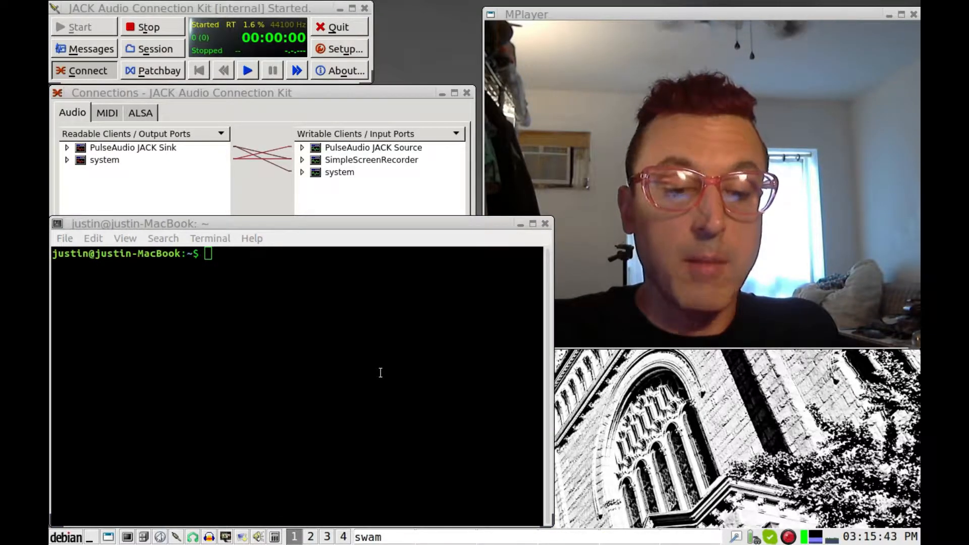
{"action": "type", "text": "i"}
Launch Swami, arrange its windows, and open the recent Tama_Imperialstar.sf2 SoundFont
{"action": "key", "text": "Return"}
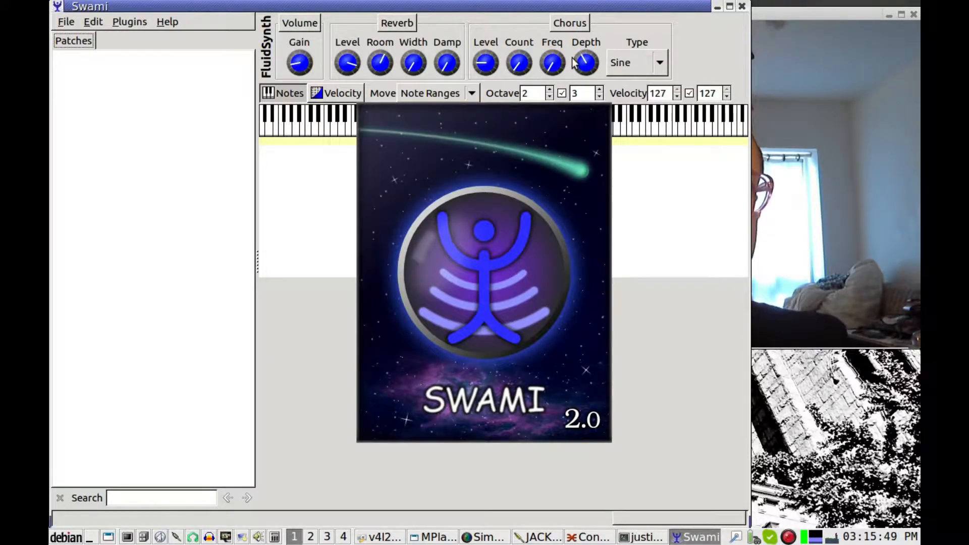
{"action": "left_click", "coordinate": [785, 15]}
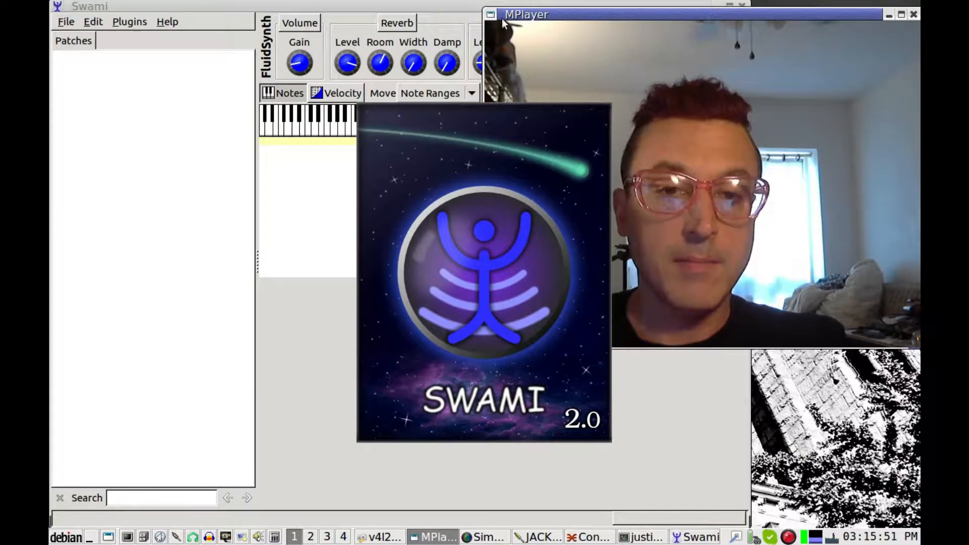
{"action": "left_click_drag", "start_coordinate": [489, 14], "coordinate": [750, 386]}
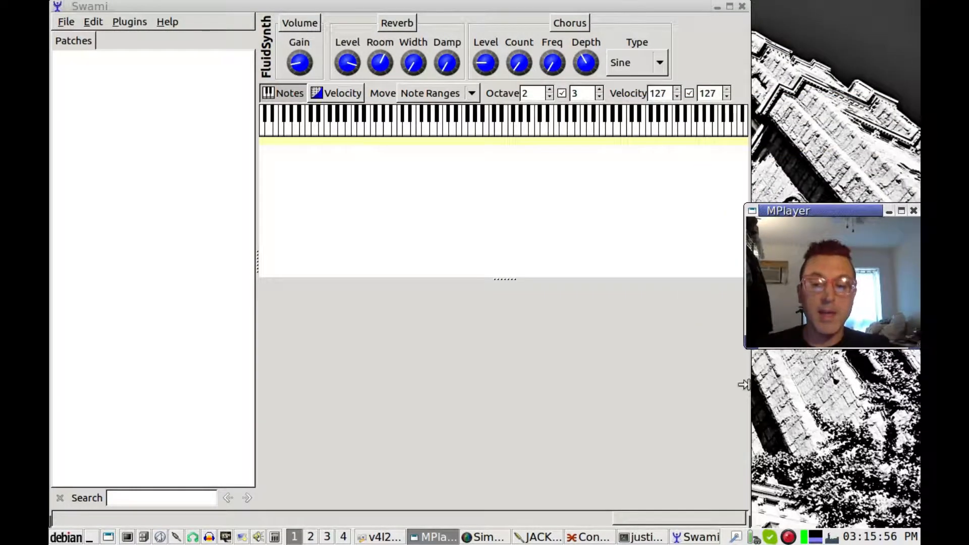
{"action": "left_click_drag", "start_coordinate": [817, 211], "coordinate": [821, 397]}
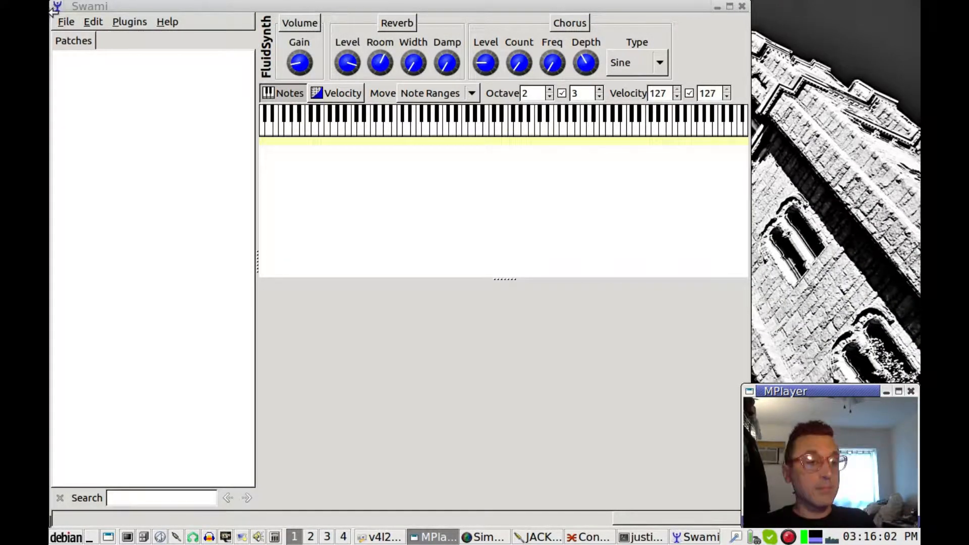
{"action": "left_click", "coordinate": [66, 23]}
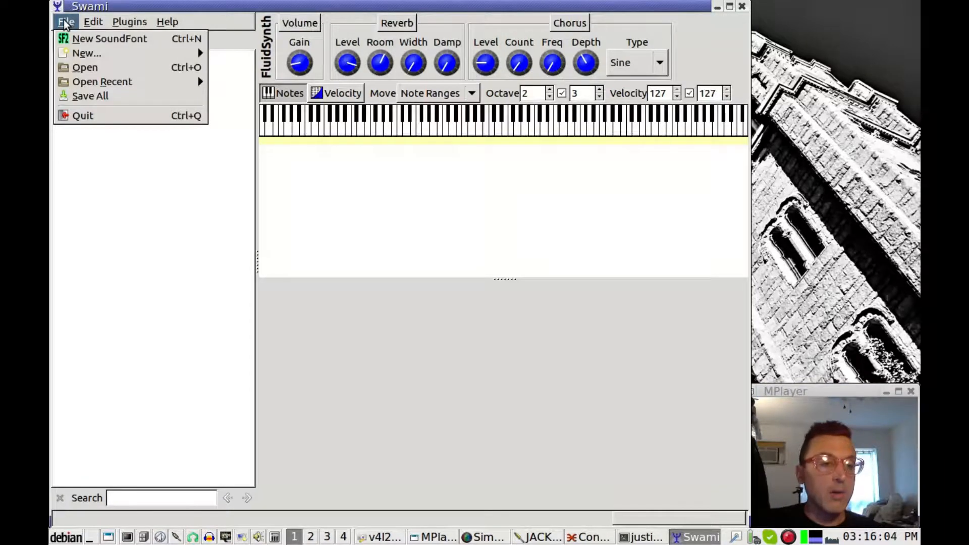
{"action": "mouse_move", "coordinate": [82, 81]}
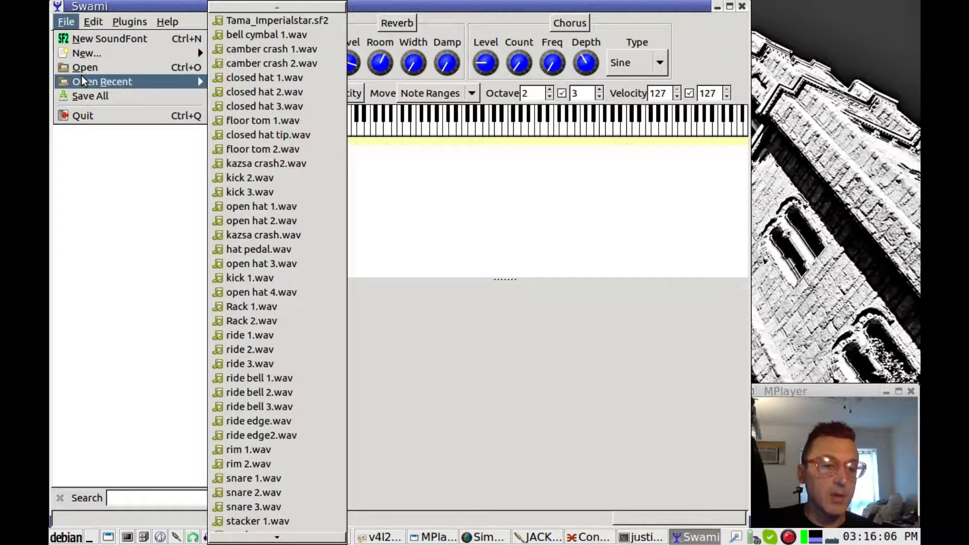
{"action": "left_click", "coordinate": [296, 21]}
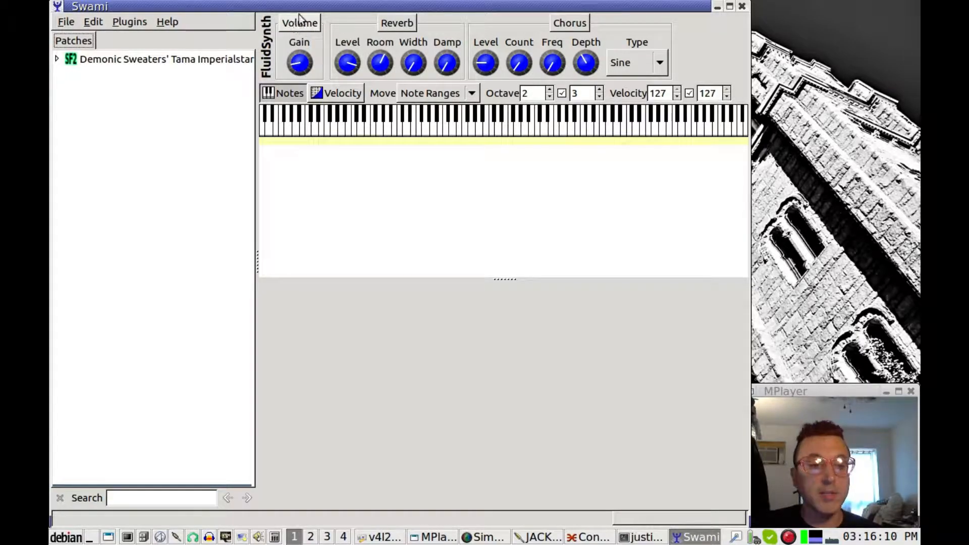
View the Tama Imperialstar SoundFont's properties and browse its drum samples, then collapse it
{"action": "left_click", "coordinate": [109, 62]}
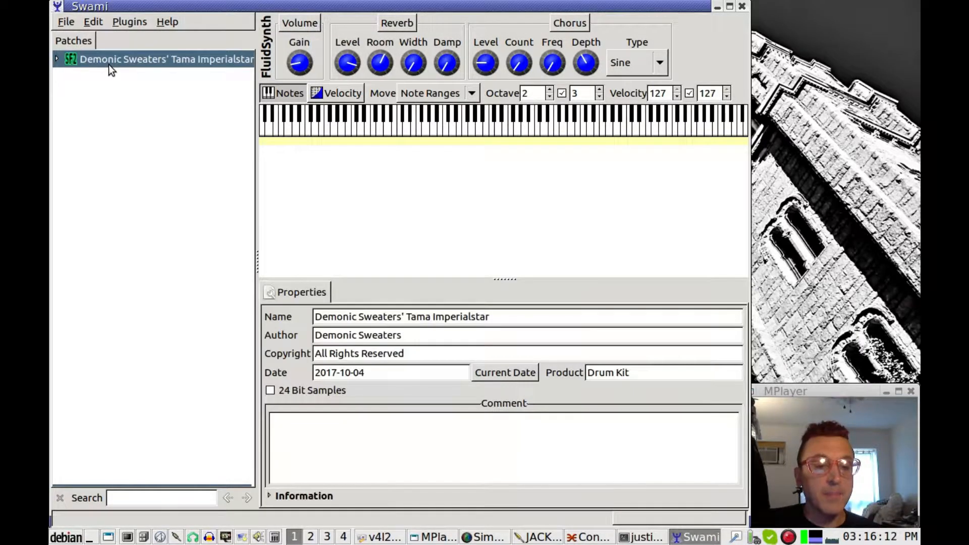
{"action": "left_click", "coordinate": [56, 59]}
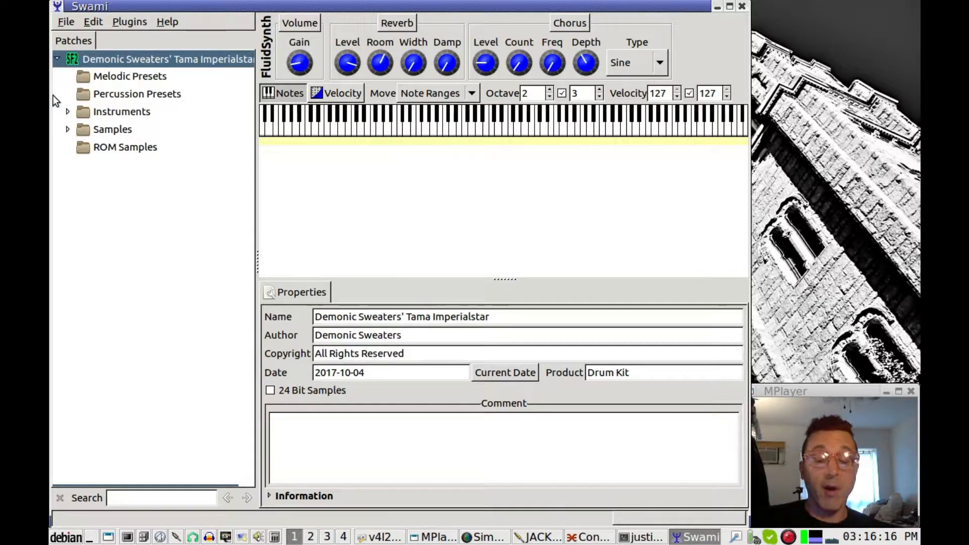
{"action": "left_click", "coordinate": [67, 129]}
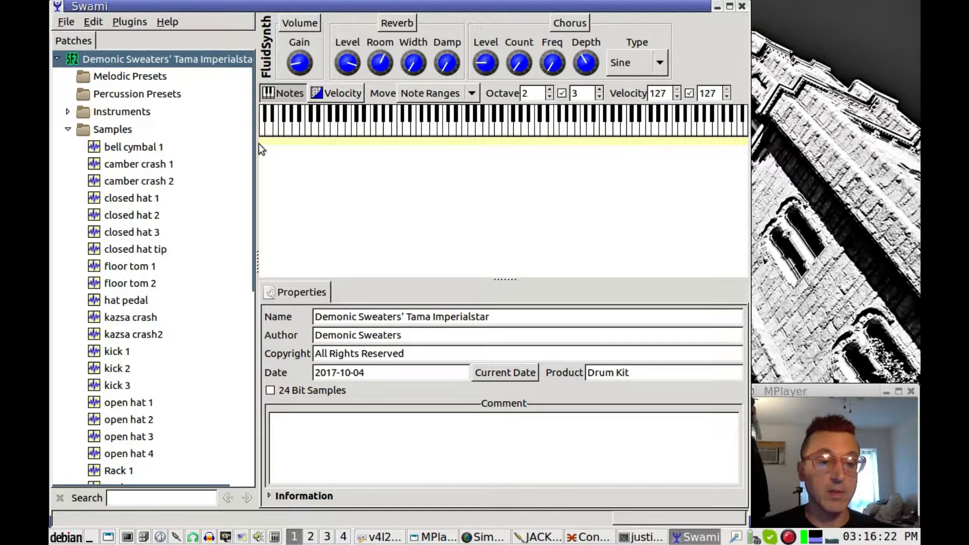
{"action": "scroll", "coordinate": [240, 202], "scroll_direction": "down", "scroll_amount": 8}
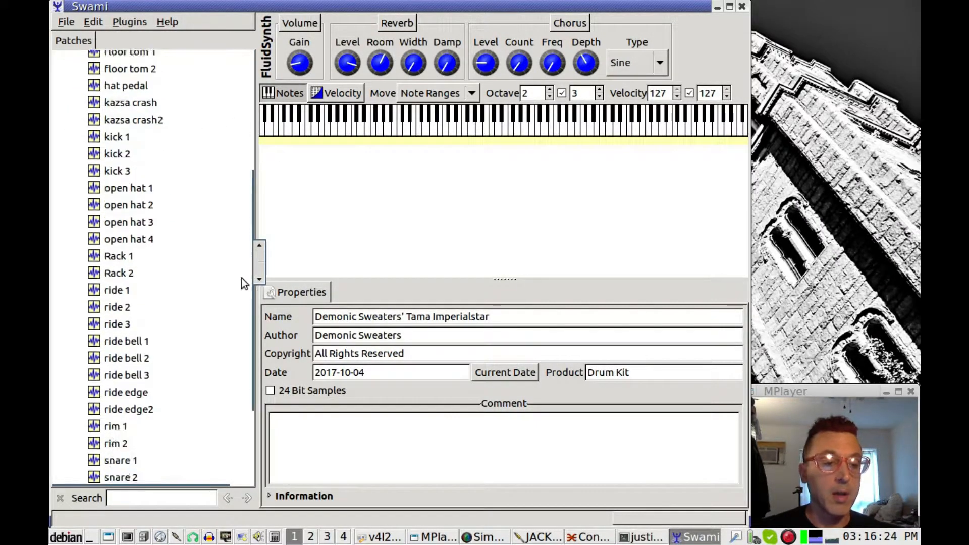
{"action": "scroll", "coordinate": [242, 404], "scroll_direction": "up", "scroll_amount": 8}
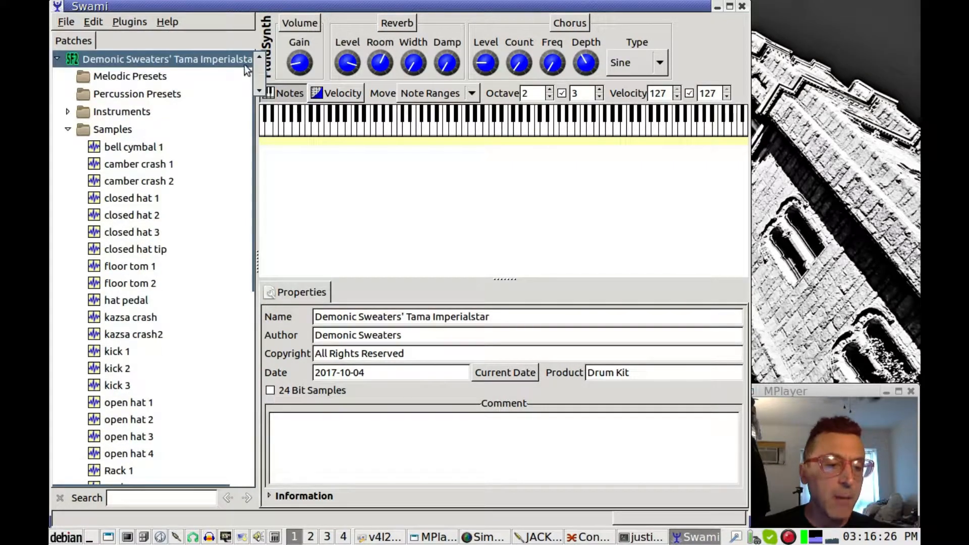
{"action": "left_click", "coordinate": [68, 131]}
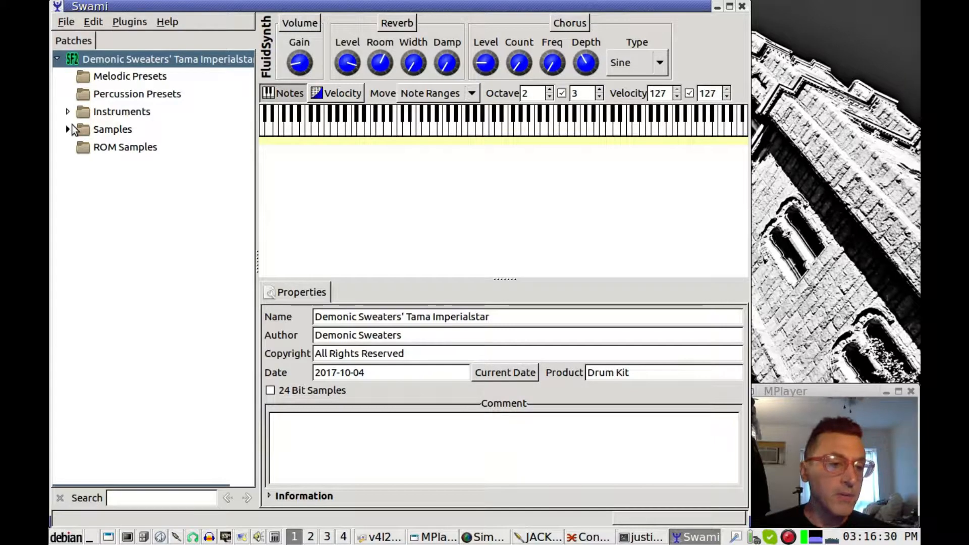
{"action": "left_click", "coordinate": [56, 58]}
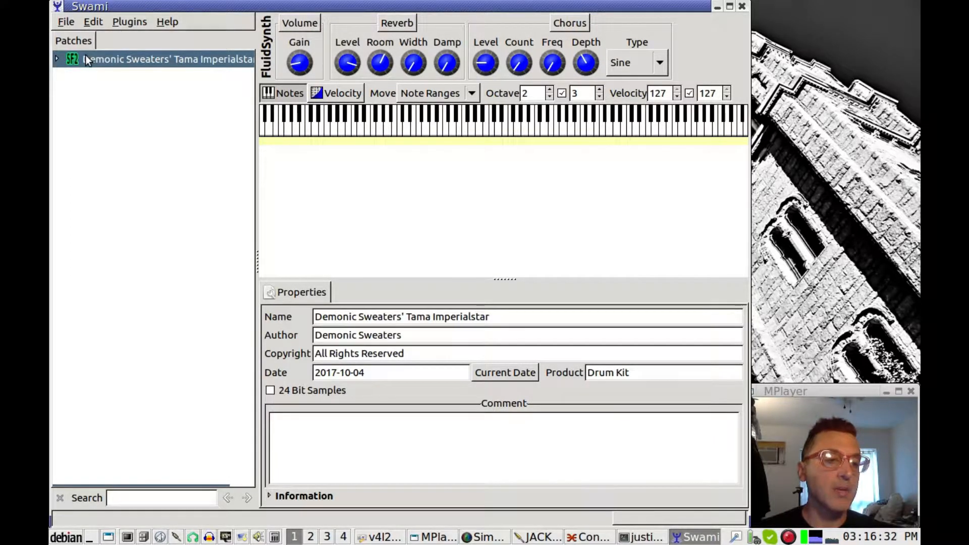
{"action": "left_click", "coordinate": [67, 22]}
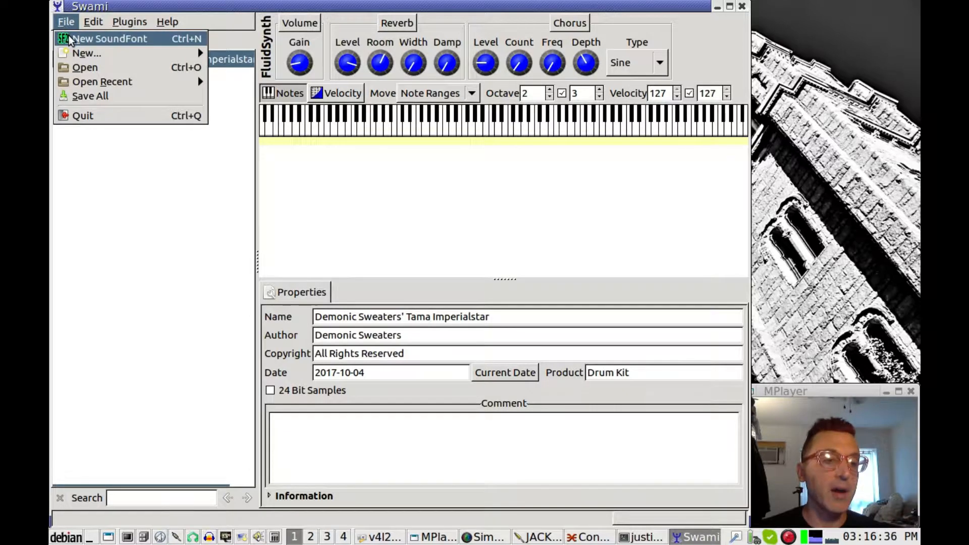
{"action": "left_click", "coordinate": [67, 23]}
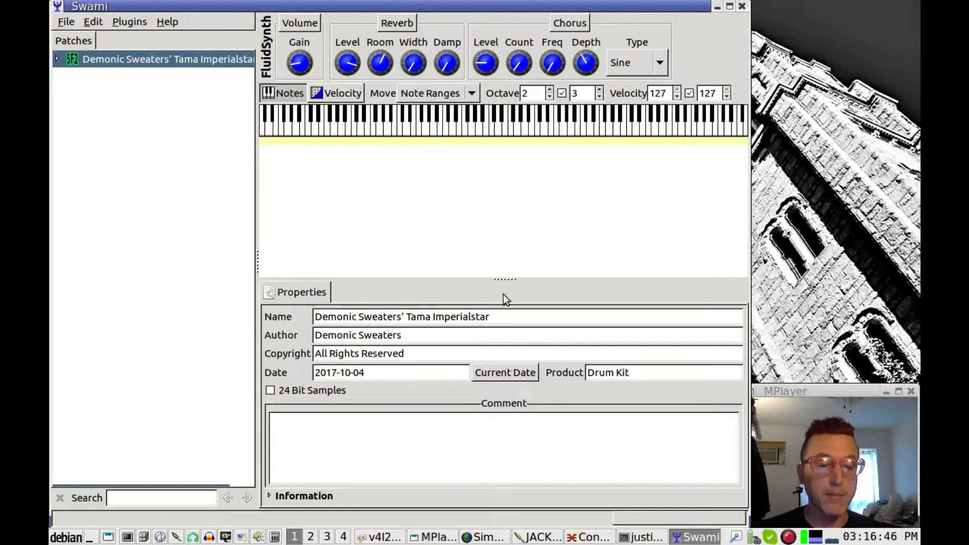
Select the Name field, then expand the SoundFont to show its five folders
{"action": "left_click", "coordinate": [502, 319]}
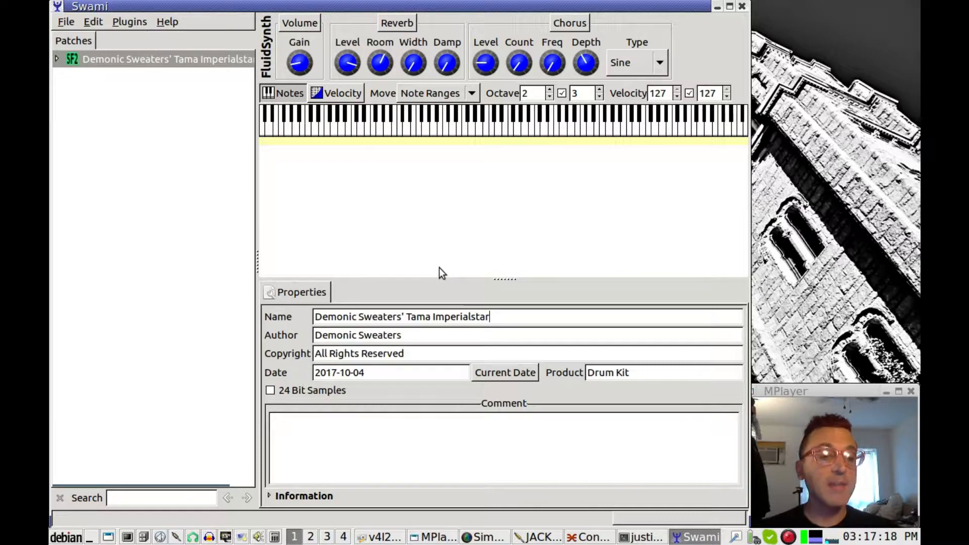
{"action": "left_click", "coordinate": [56, 59]}
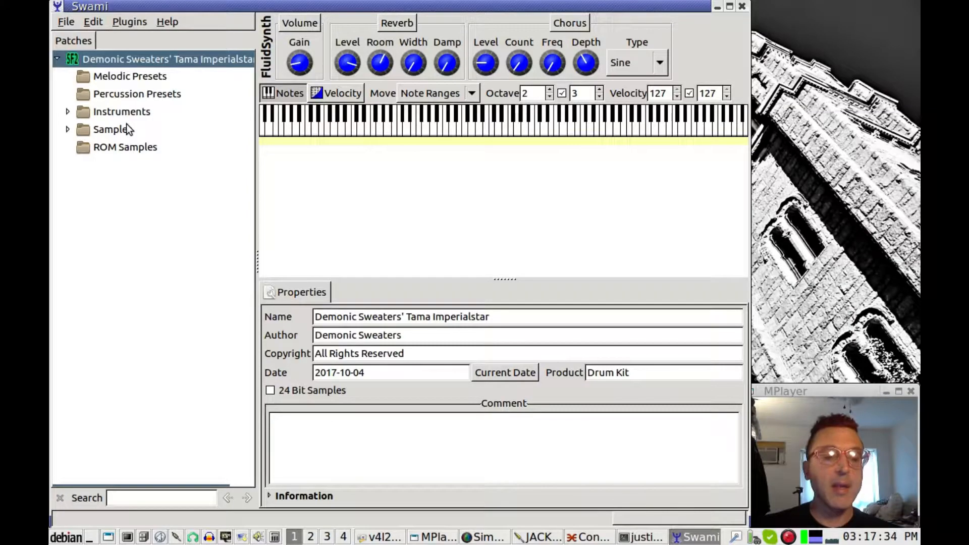
{"action": "left_click", "coordinate": [86, 149]}
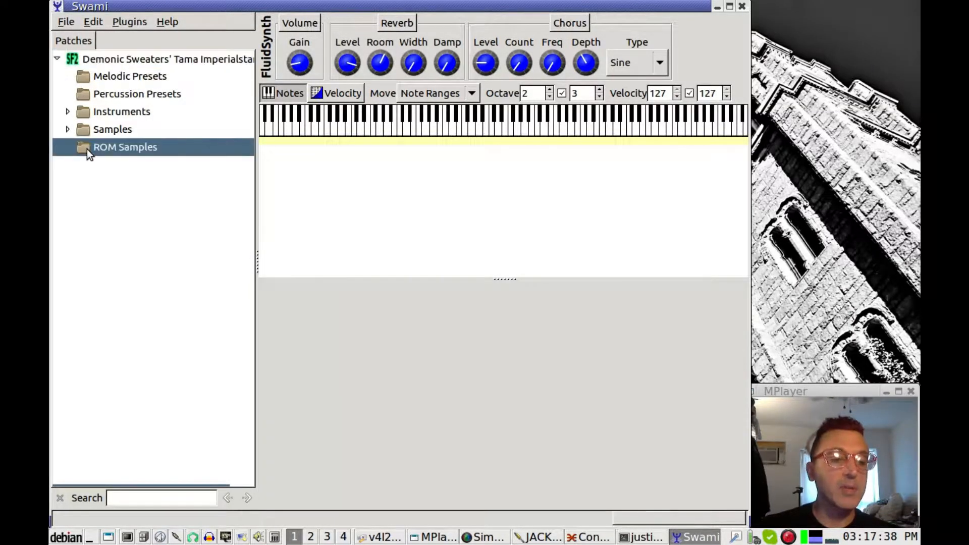
{"action": "left_click", "coordinate": [68, 130]}
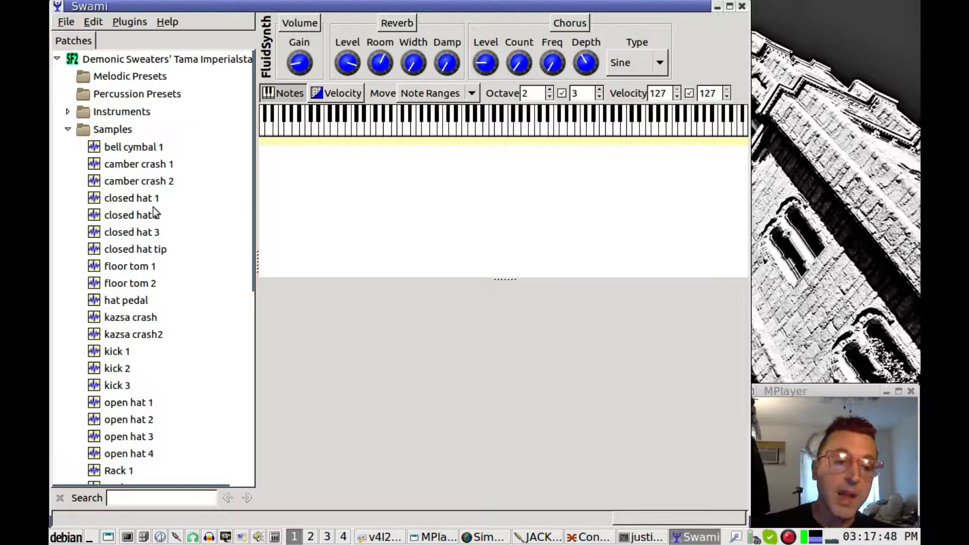
{"action": "left_click_drag", "start_coordinate": [255, 124], "coordinate": [257, 343]}
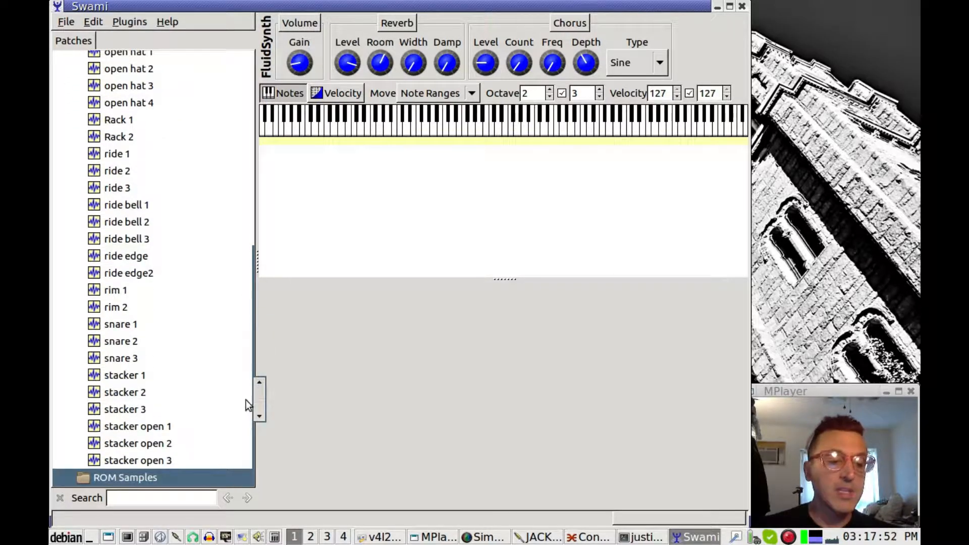
{"action": "left_click_drag", "start_coordinate": [259, 447], "coordinate": [263, 399]}
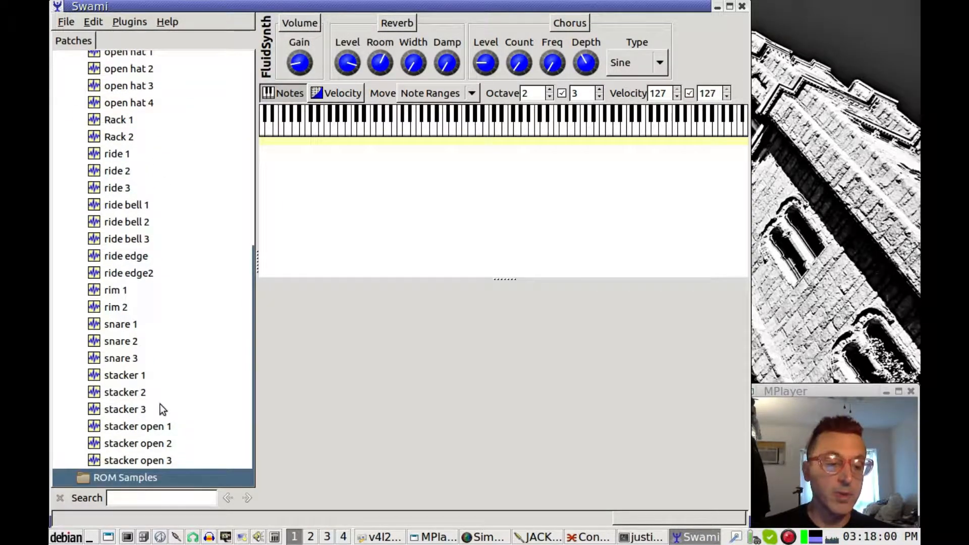
{"action": "left_click_drag", "start_coordinate": [259, 282], "coordinate": [247, 88]}
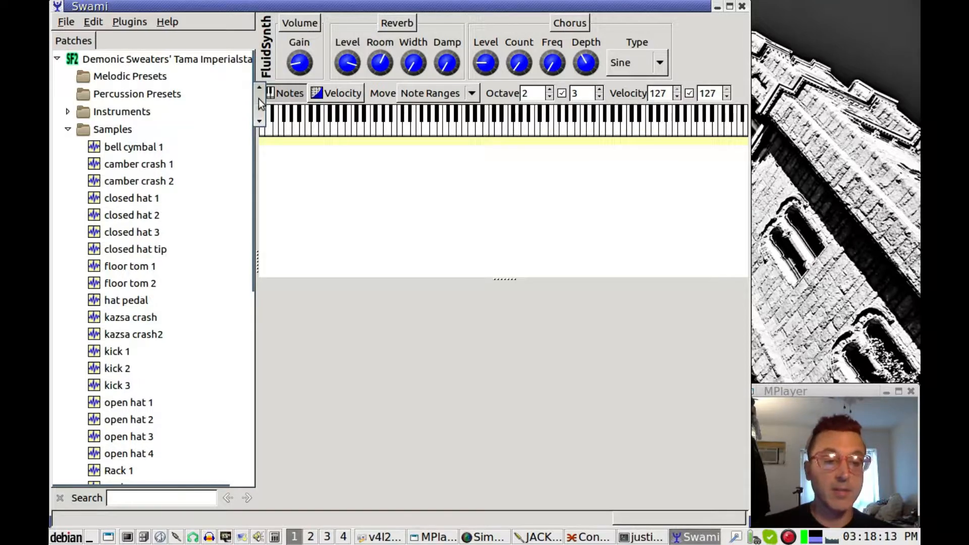
{"action": "left_click_drag", "start_coordinate": [258, 99], "coordinate": [233, 117]}
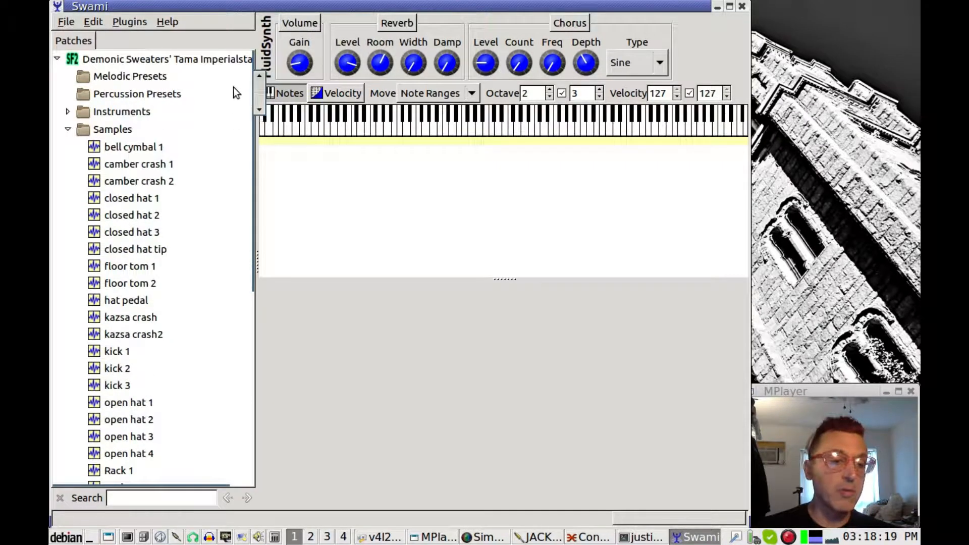
{"action": "left_click", "coordinate": [86, 133]}
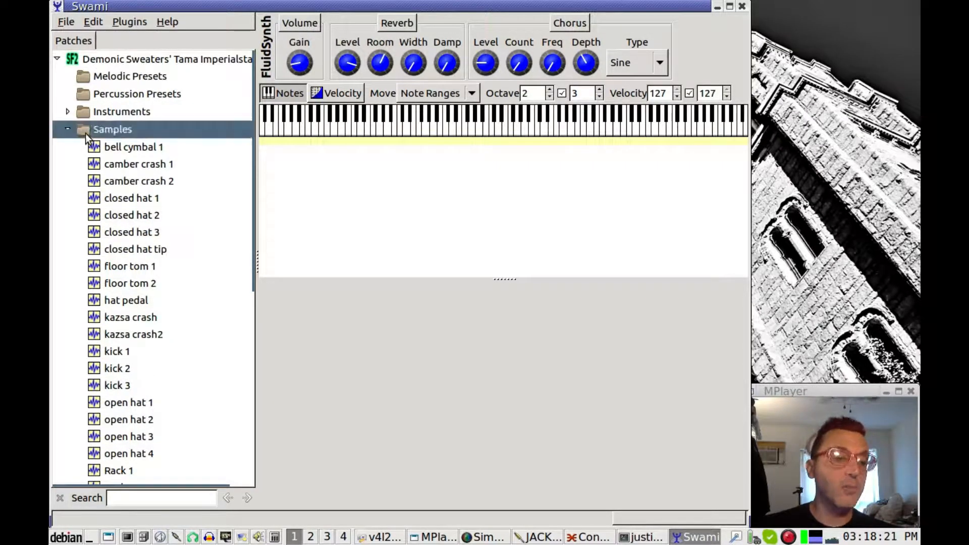
Open the Load samples dialog from the Samples folder's context menu and resize it
{"action": "right_click", "coordinate": [86, 134]}
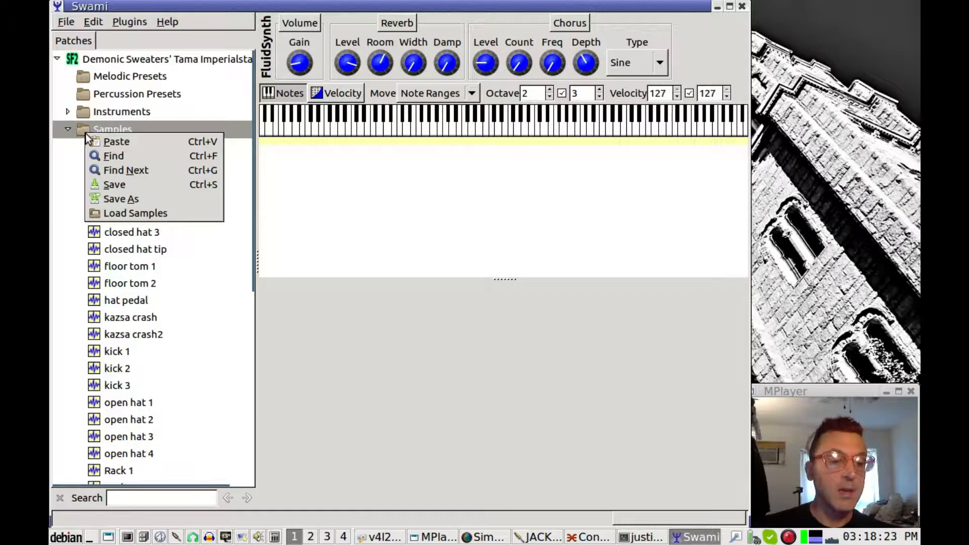
{"action": "left_click", "coordinate": [121, 214]}
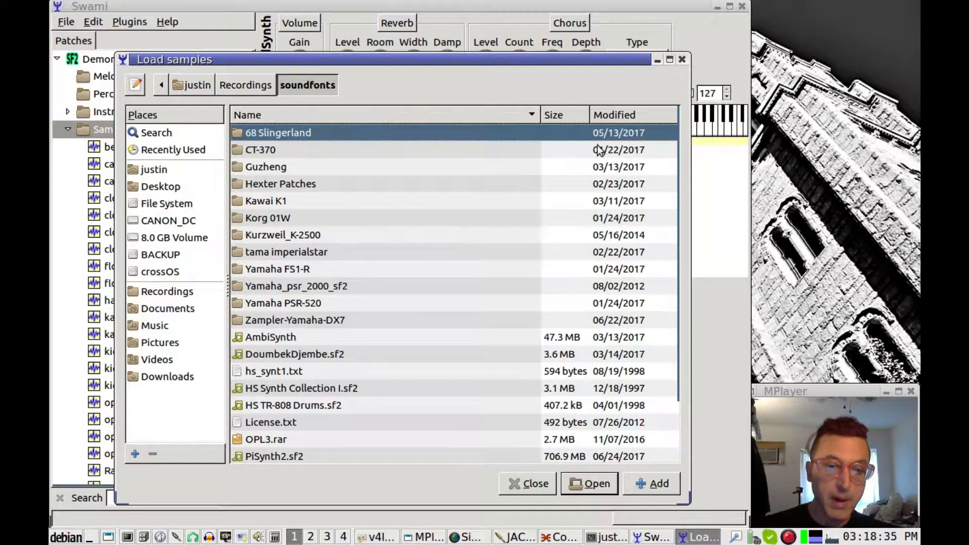
{"action": "left_click_drag", "start_coordinate": [678, 176], "coordinate": [665, 278]}
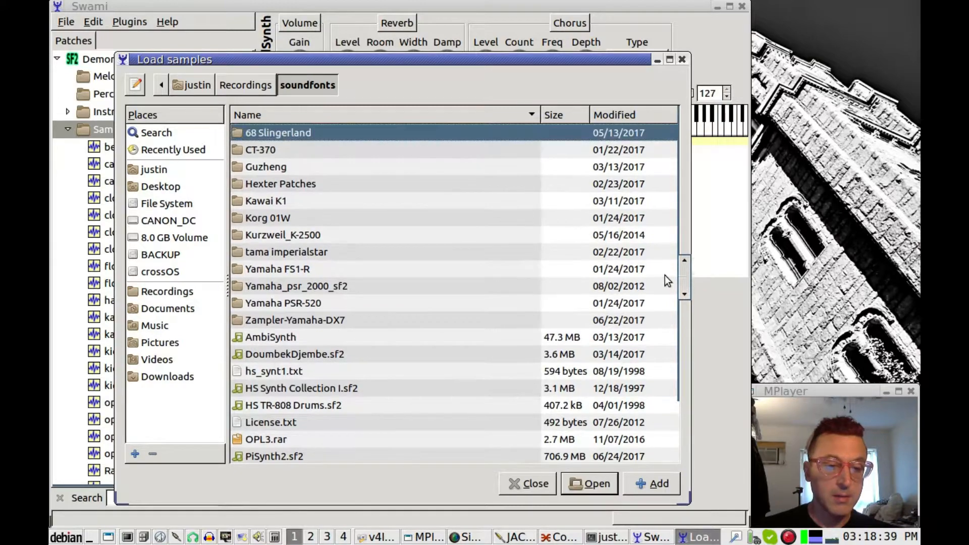
Add every .wav file from tama imperialstar/samples to the SoundFont, then close the dialog
{"action": "double_click", "coordinate": [250, 253]}
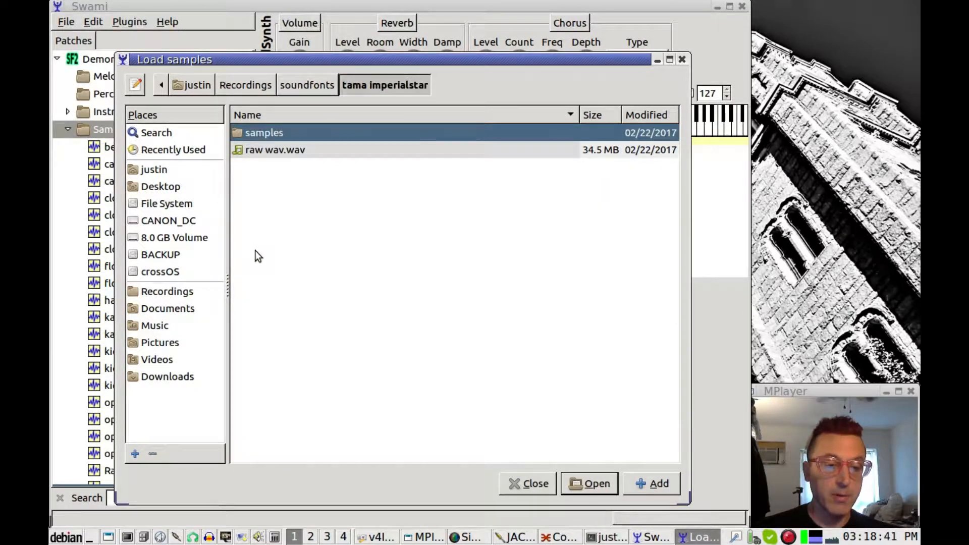
{"action": "double_click", "coordinate": [252, 132]}
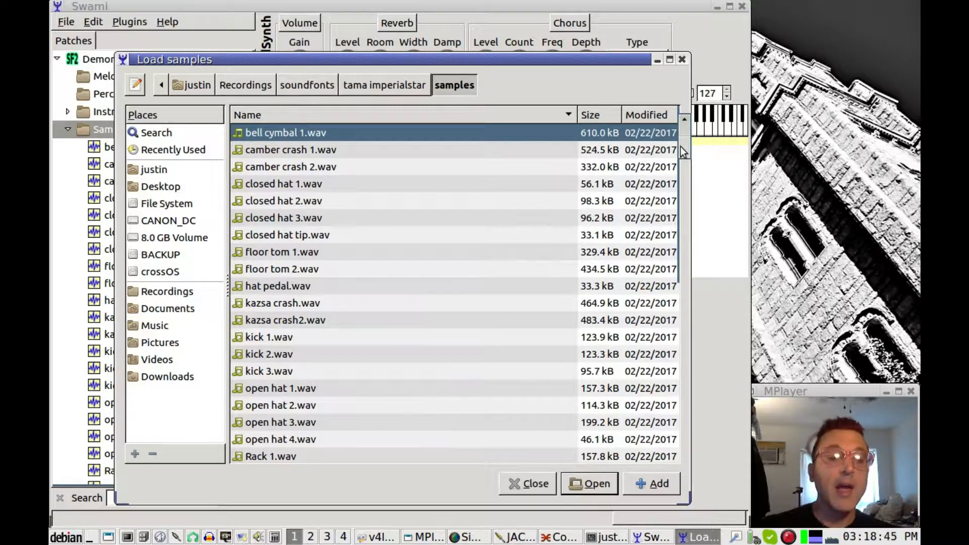
{"action": "left_click_drag", "start_coordinate": [681, 144], "coordinate": [681, 118]}
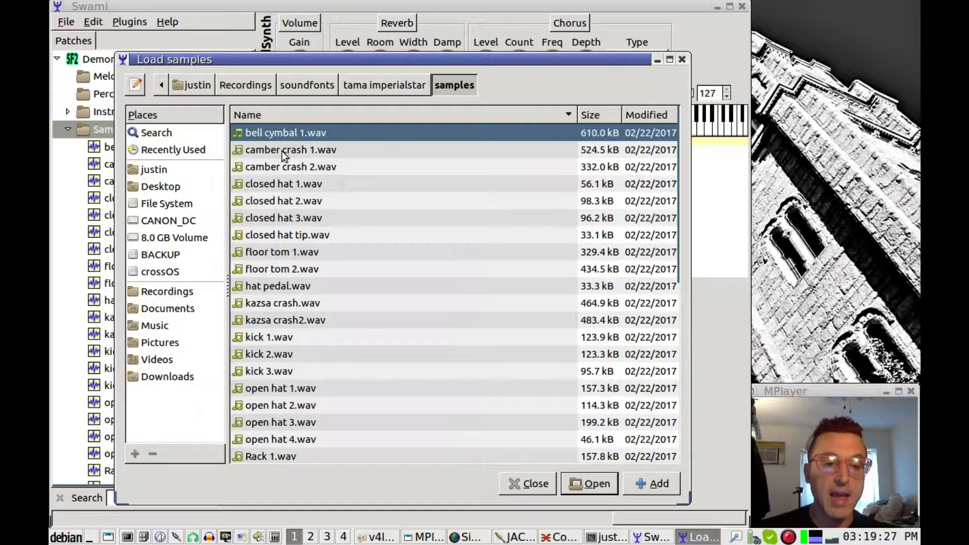
{"action": "left_click_drag", "start_coordinate": [689, 199], "coordinate": [682, 389]}
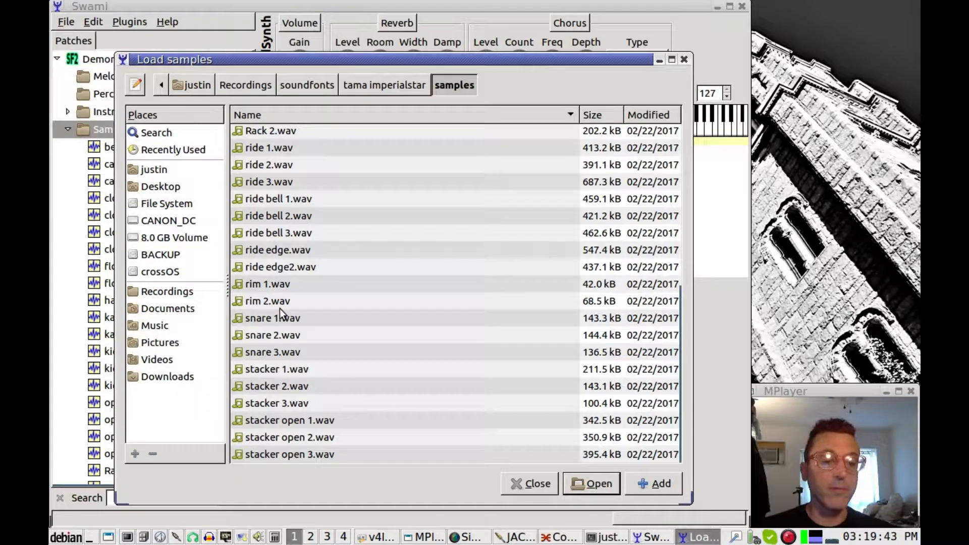
{"action": "key", "text": "ctrl+a"}
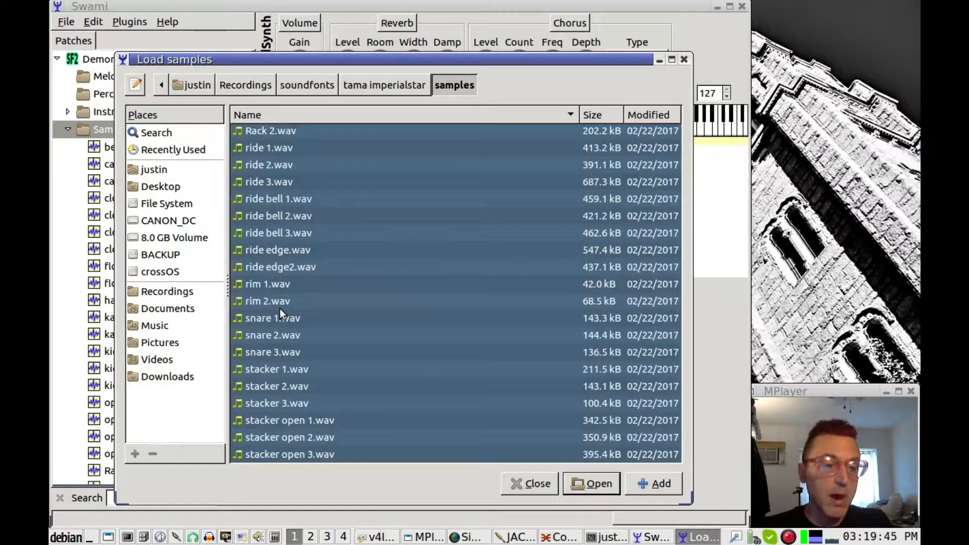
{"action": "left_click", "coordinate": [653, 487]}
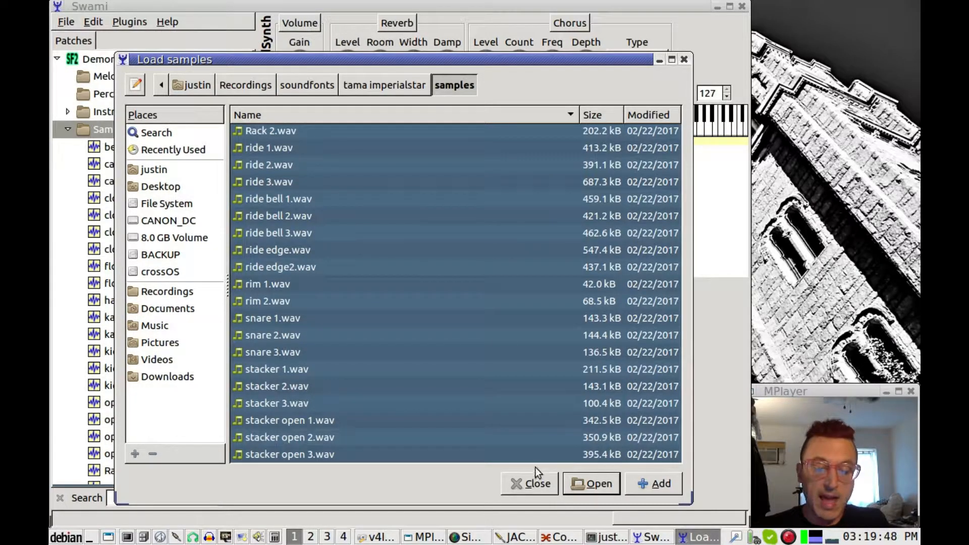
{"action": "left_click", "coordinate": [527, 487]}
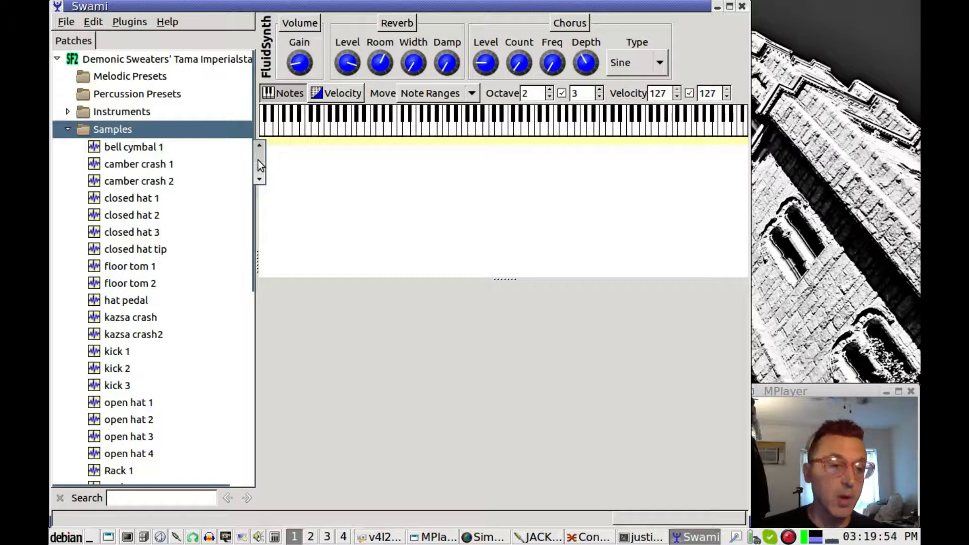
Expand the Instruments folder and create a New Instrument
{"action": "left_click", "coordinate": [66, 112]}
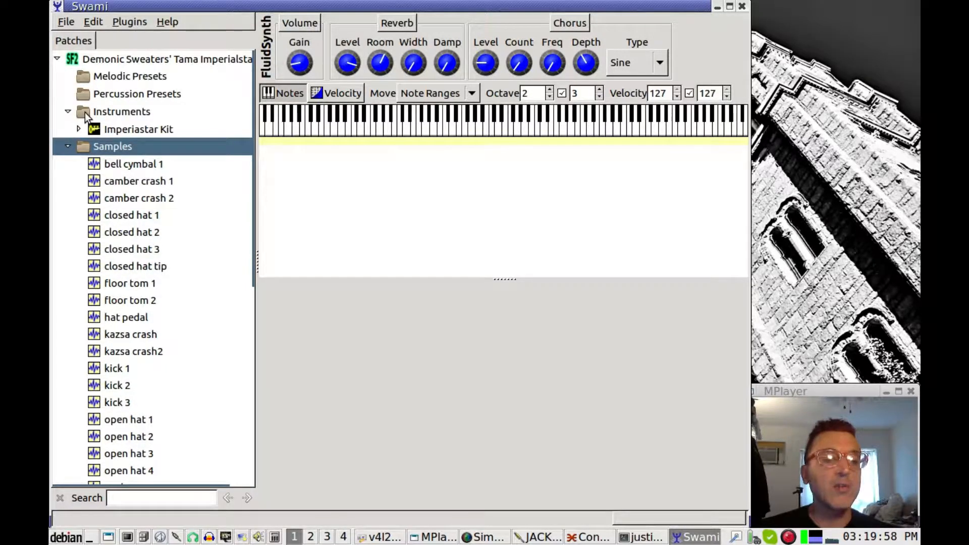
{"action": "left_click", "coordinate": [85, 116]}
{"action": "right_click", "coordinate": [86, 116]}
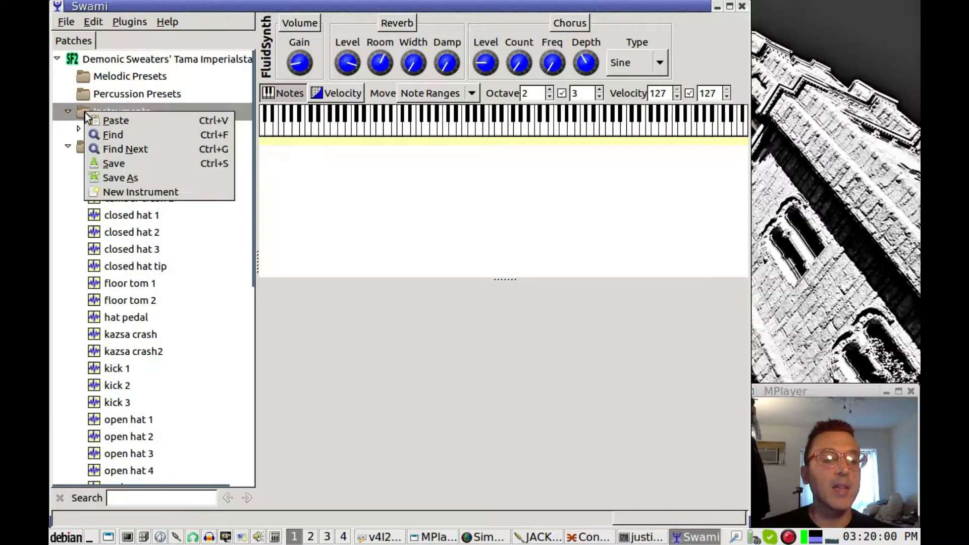
{"action": "left_click", "coordinate": [135, 192]}
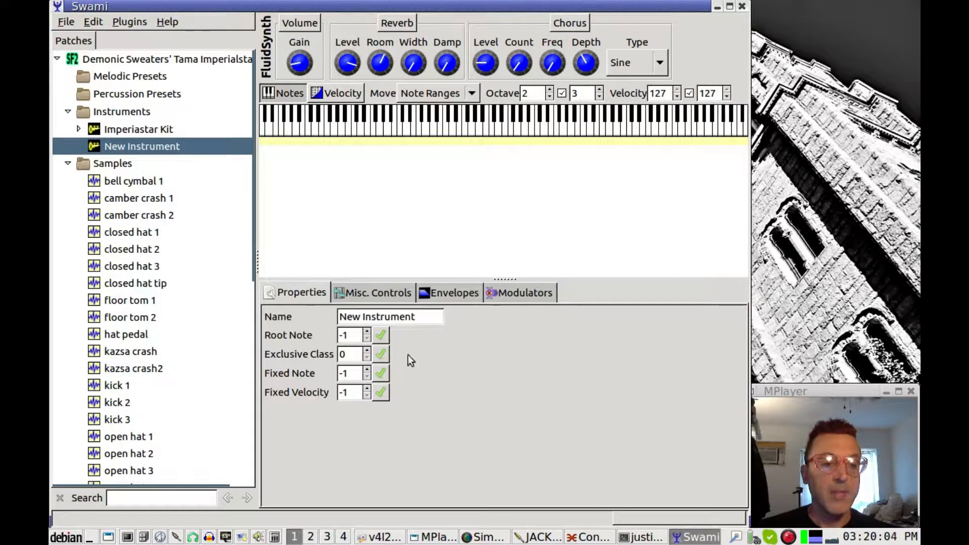
Select the New Instrument's name text, then delete the New Instrument
{"action": "left_click", "coordinate": [437, 318]}
{"action": "left_click_drag", "start_coordinate": [437, 318], "coordinate": [323, 317]}
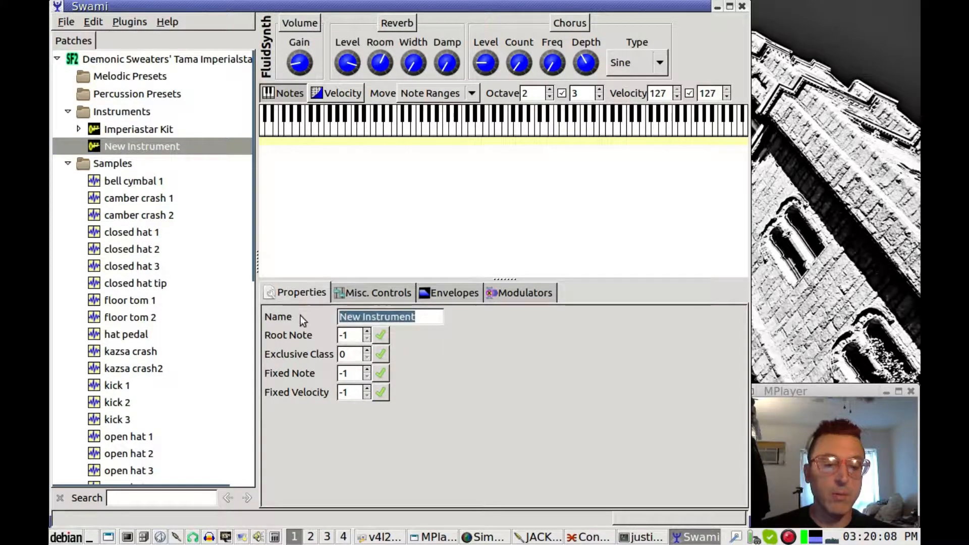
{"action": "right_click", "coordinate": [92, 147]}
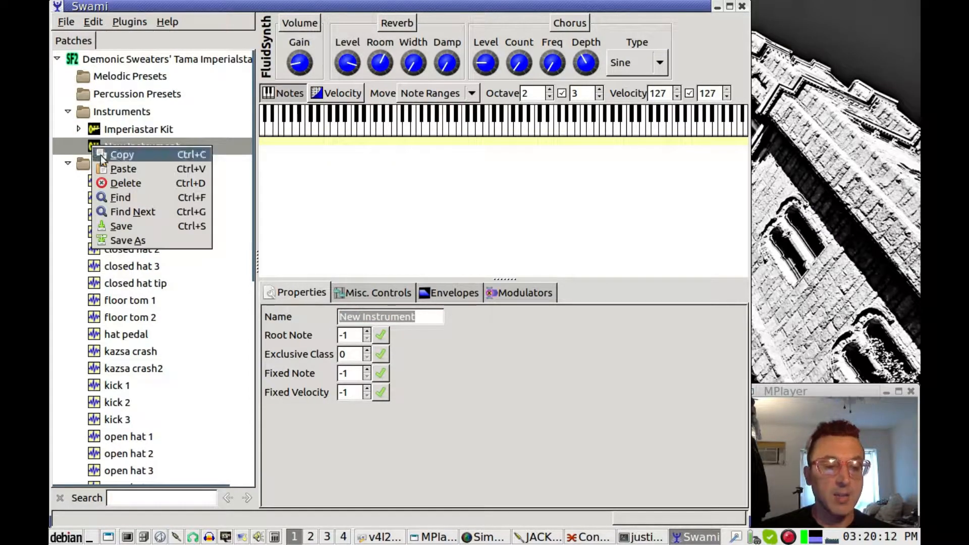
{"action": "left_click", "coordinate": [137, 186]}
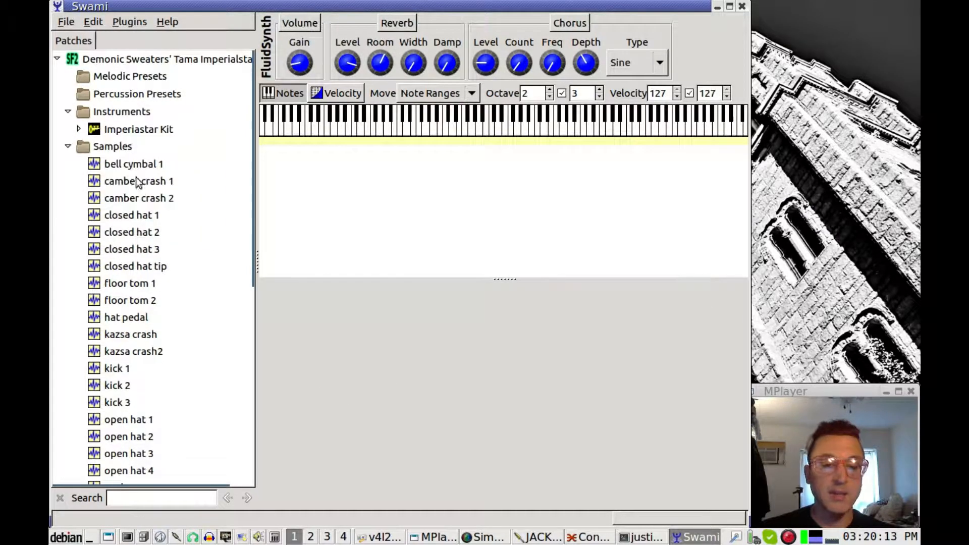
Expand Imperiastar Kit and look through its Modulators, Envelopes, Misc and General tabs
{"action": "left_click", "coordinate": [122, 135]}
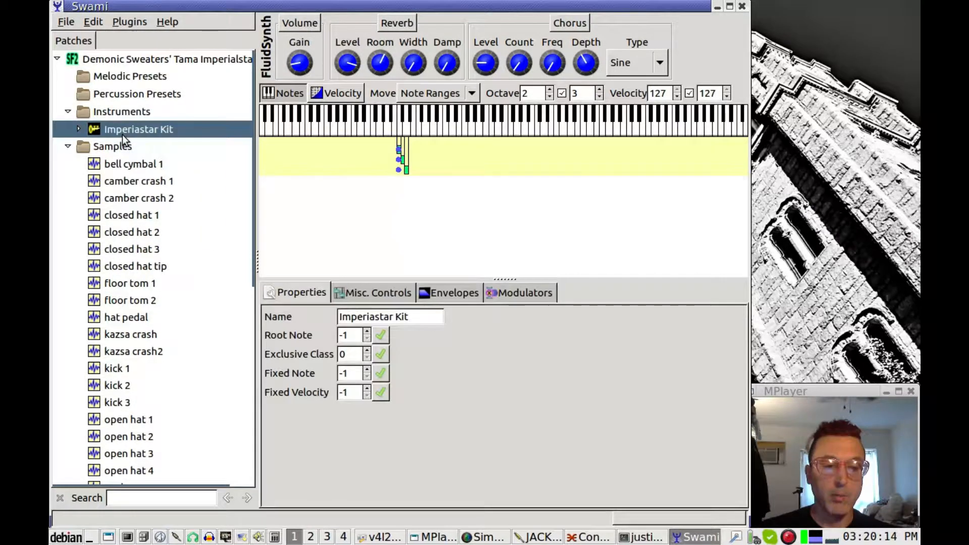
{"action": "left_click", "coordinate": [79, 129]}
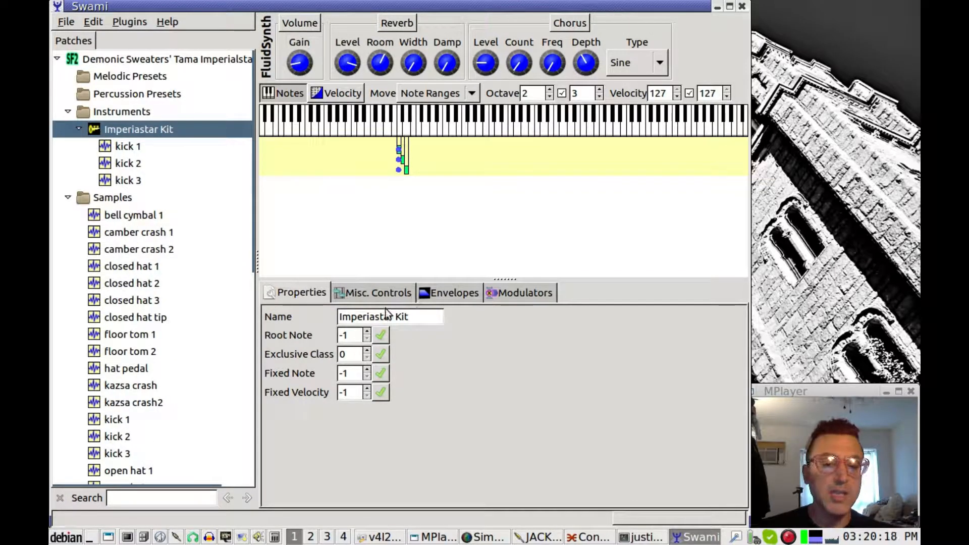
{"action": "left_click", "coordinate": [493, 293]}
{"action": "left_click", "coordinate": [467, 295]}
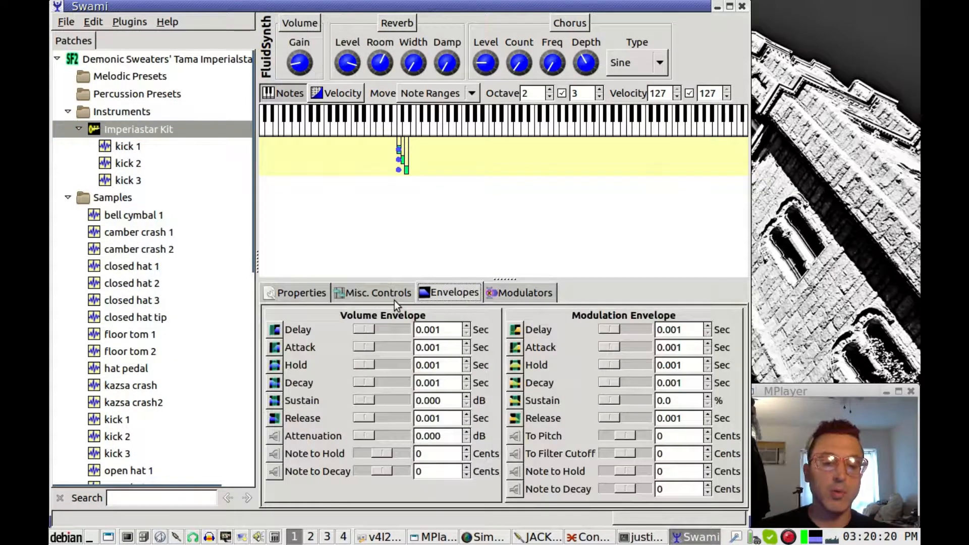
{"action": "left_click", "coordinate": [396, 295]}
{"action": "left_click", "coordinate": [301, 294]}
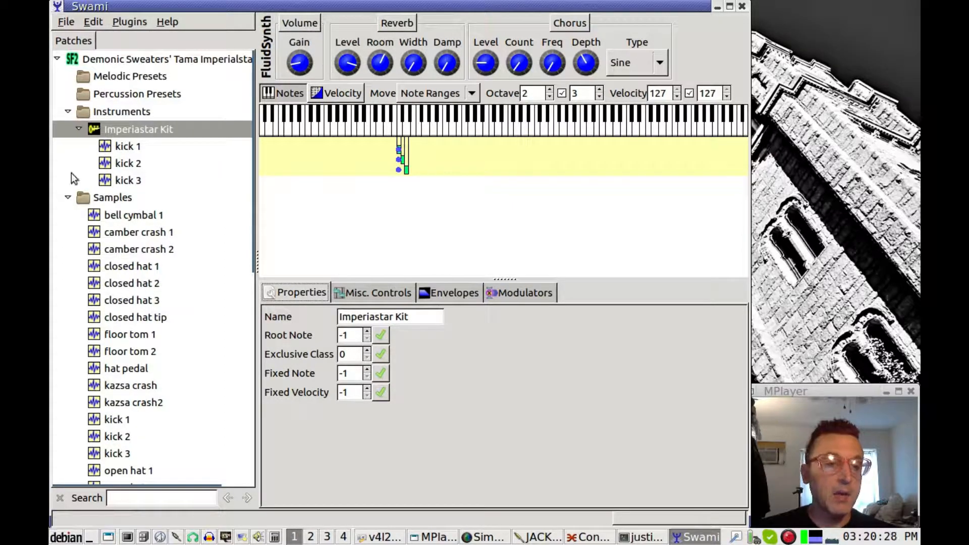
Inspect the kick 1, kick 2 and kick 3 zones, then raise the JACK Connections window
{"action": "left_click", "coordinate": [114, 147]}
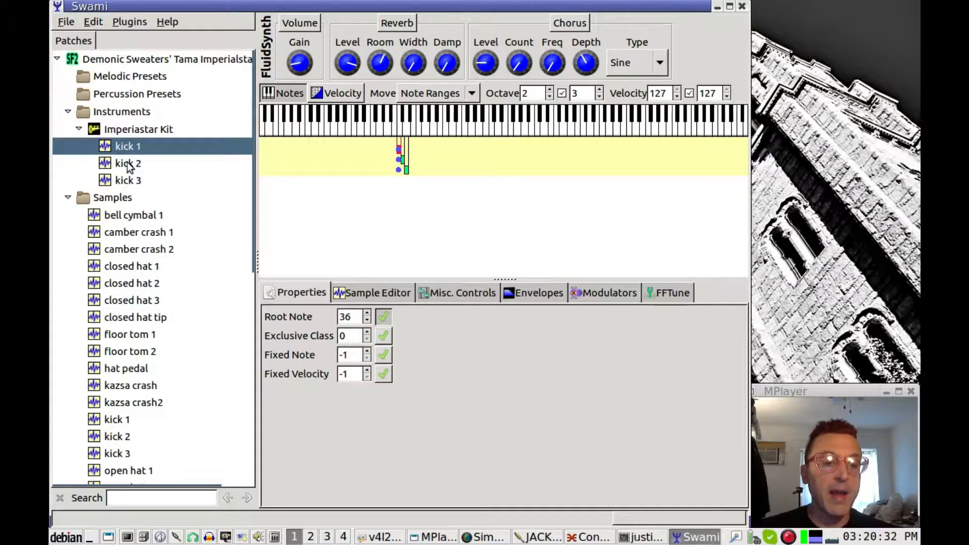
{"action": "left_click", "coordinate": [125, 165]}
{"action": "left_click", "coordinate": [128, 181]}
{"action": "left_click", "coordinate": [130, 163]}
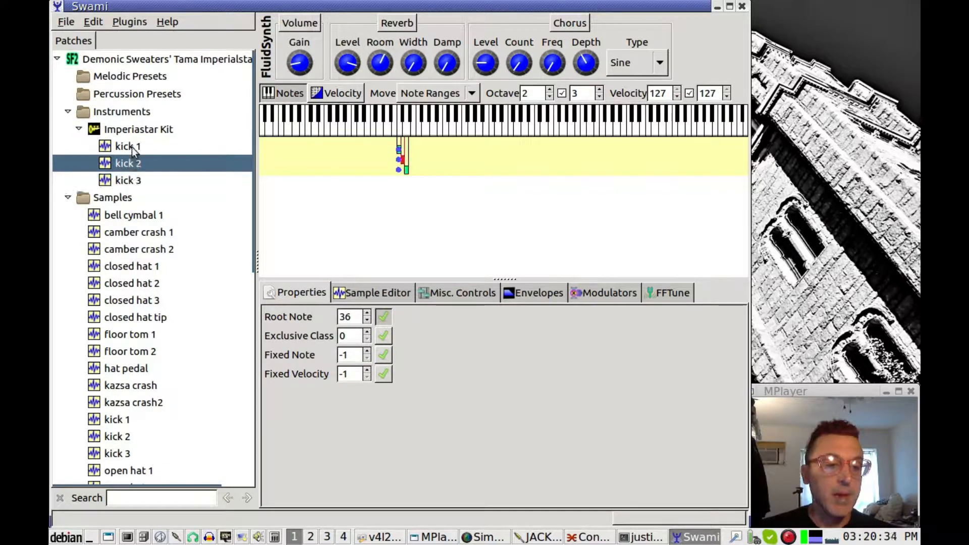
{"action": "left_click", "coordinate": [132, 147]}
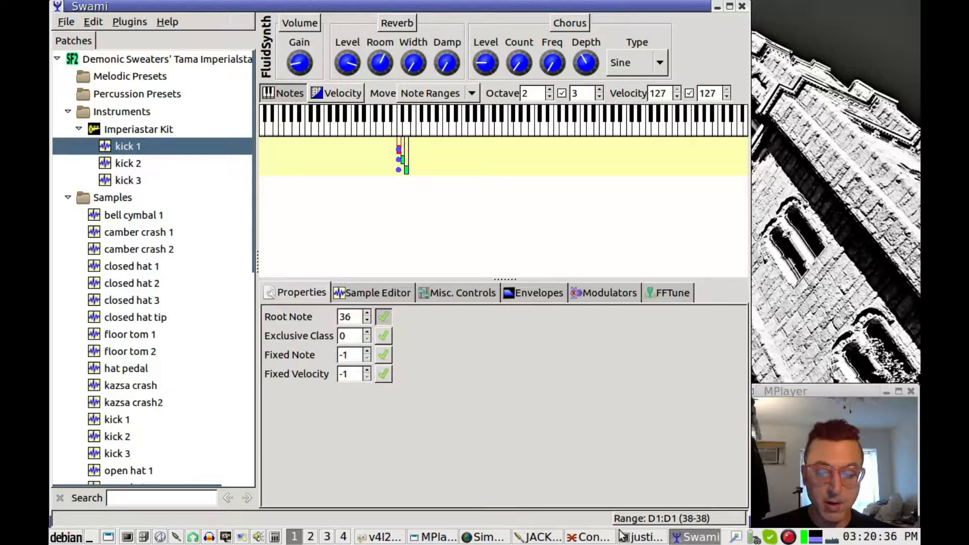
{"action": "left_click", "coordinate": [600, 539]}
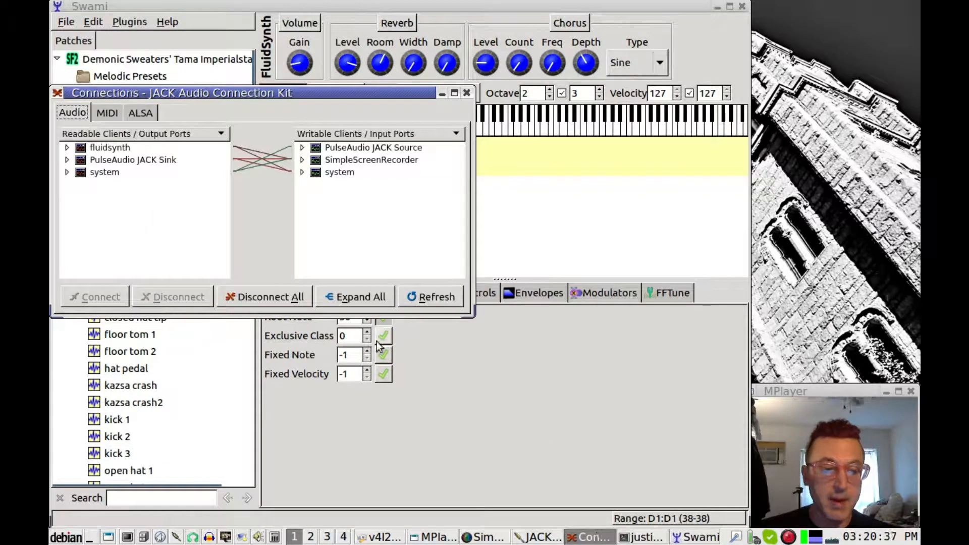
Connect 20:nanoKEY2 to 130:FLUID Synth in the ALSA tab of Connections
{"action": "left_click", "coordinate": [113, 112]}
{"action": "left_click", "coordinate": [132, 113]}
{"action": "left_click", "coordinate": [113, 158]}
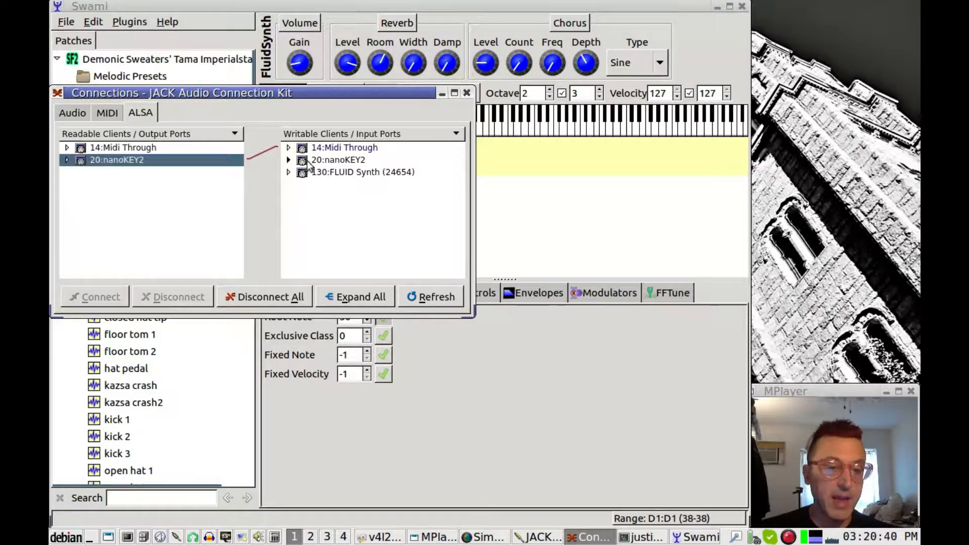
{"action": "left_click", "coordinate": [326, 172]}
{"action": "left_click", "coordinate": [98, 297]}
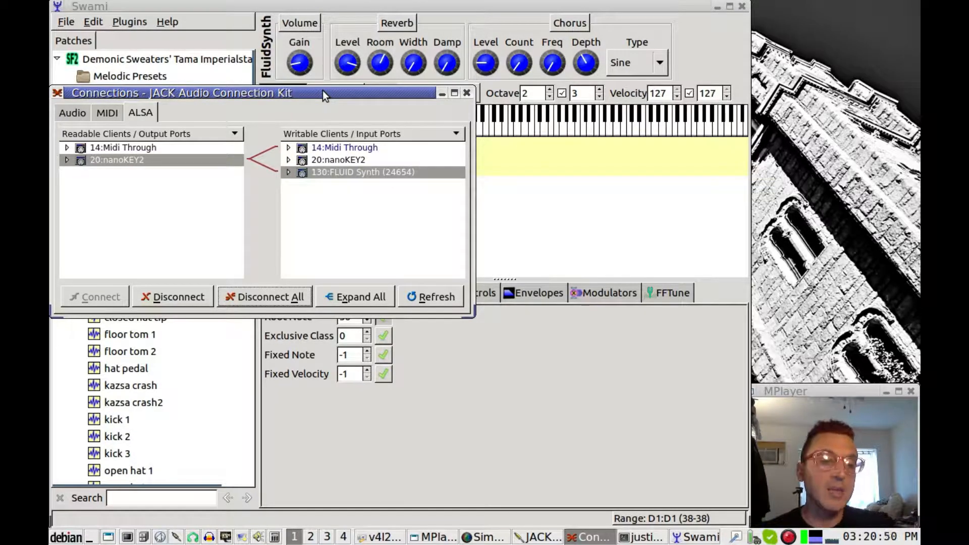
Reposition the Connections window, reselect nanoKEY2 and FLUID Synth, then close the window
{"action": "left_click_drag", "start_coordinate": [323, 91], "coordinate": [408, 212]}
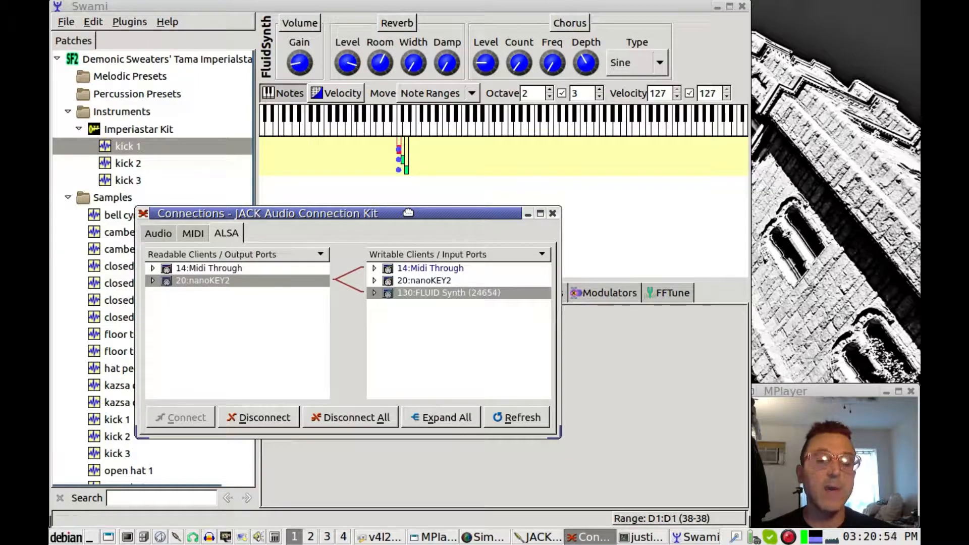
{"action": "left_click_drag", "start_coordinate": [409, 212], "coordinate": [389, 201]}
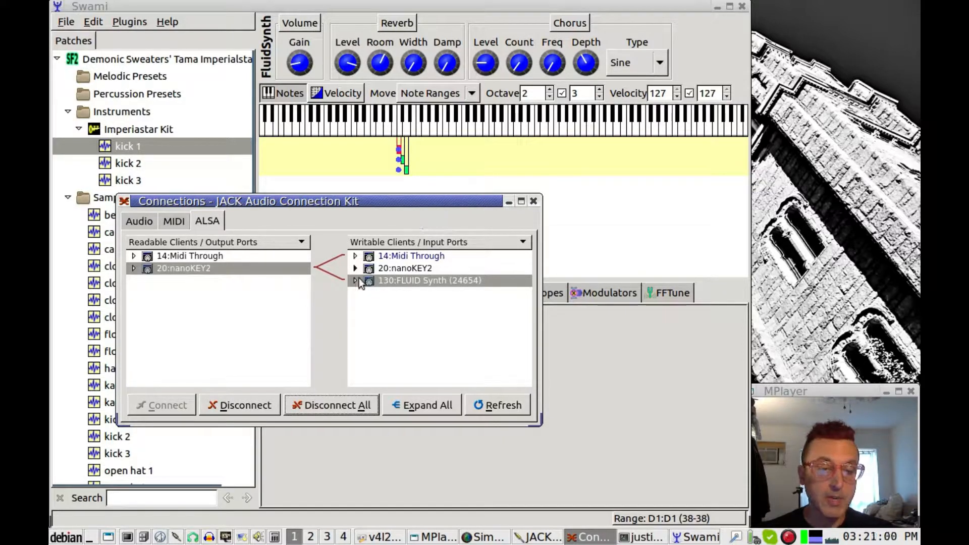
{"action": "left_click", "coordinate": [163, 268]}
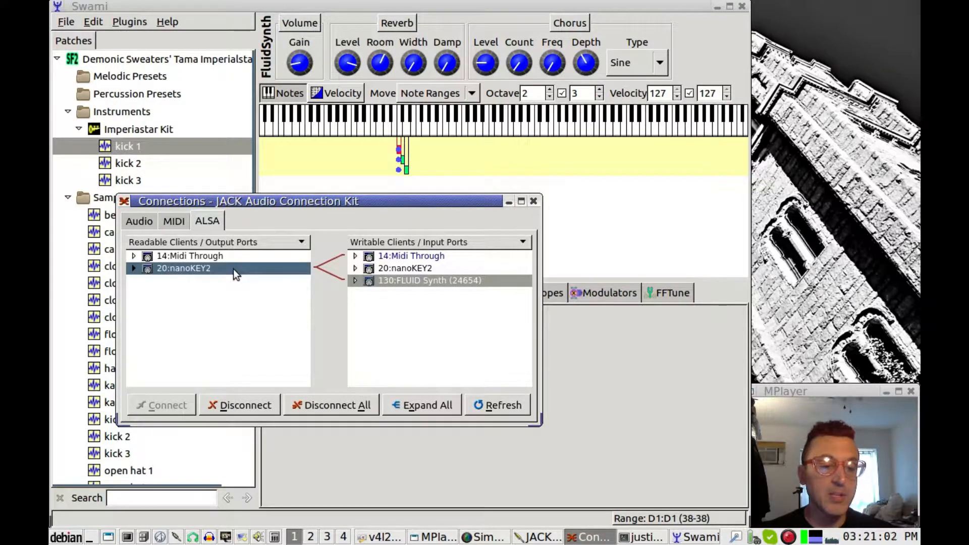
{"action": "left_click", "coordinate": [444, 282]}
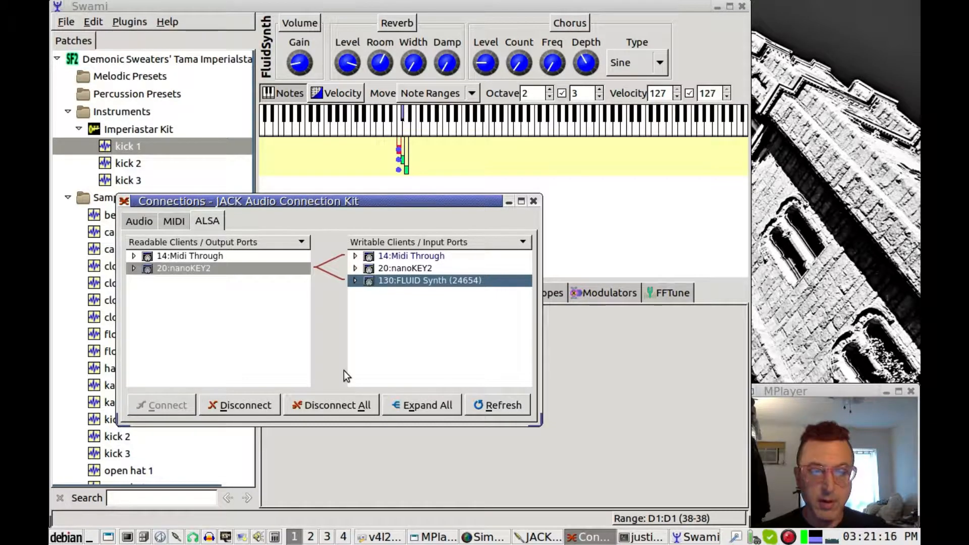
{"action": "left_click", "coordinate": [533, 201]}
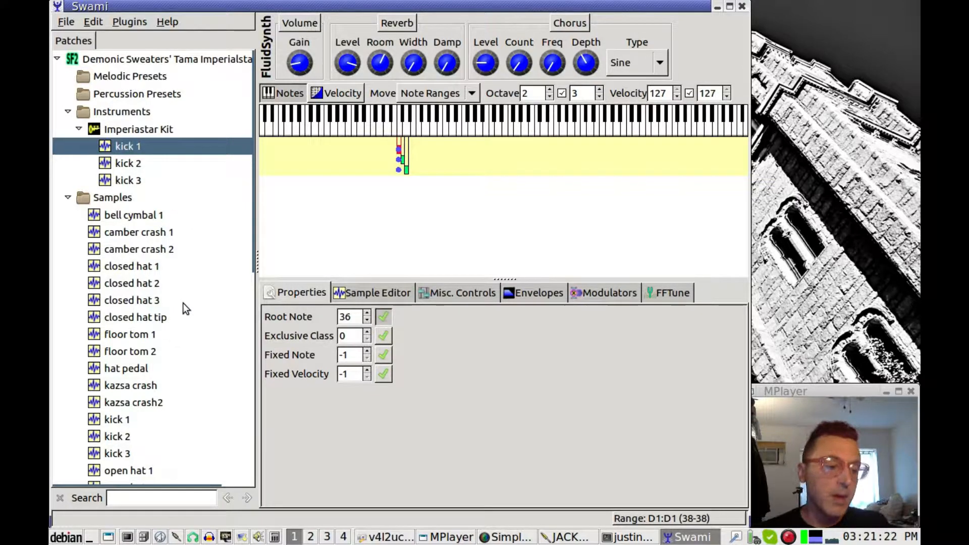
Audition the snare 1 sample on several notes, from low to higher keys
{"action": "scroll", "coordinate": [182, 303], "scroll_direction": "down", "scroll_amount": 3}
{"action": "scroll", "coordinate": [183, 303], "scroll_direction": "down", "scroll_amount": 5}
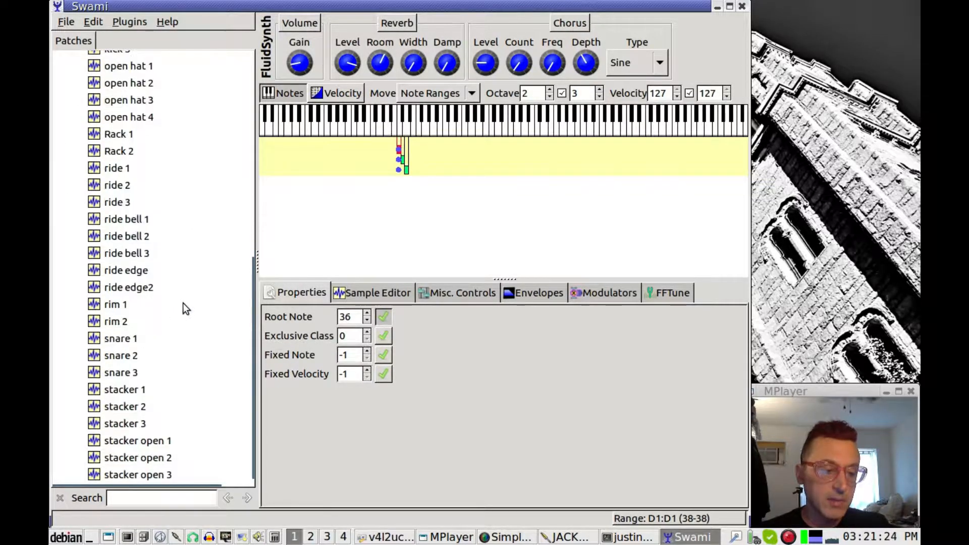
{"action": "left_click", "coordinate": [112, 340]}
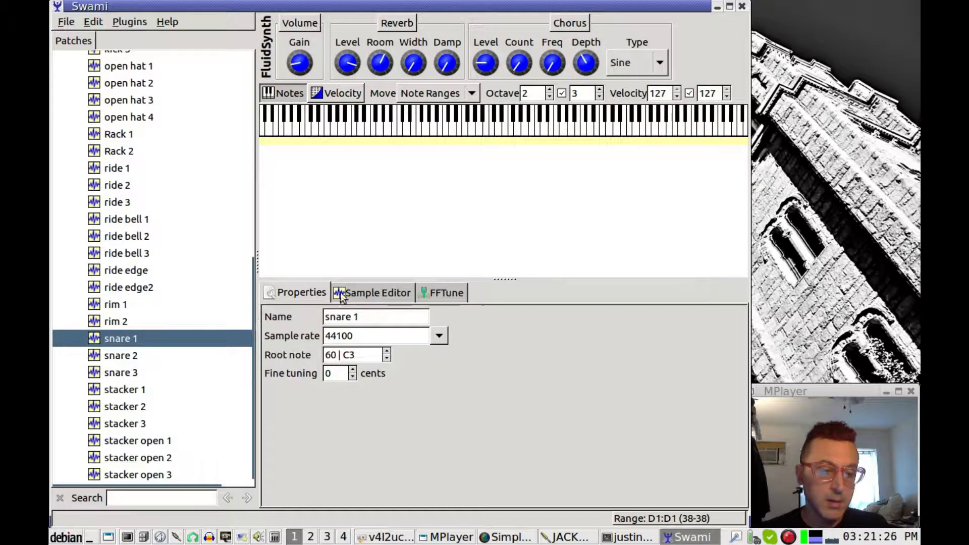
{"action": "key", "text": "x"}
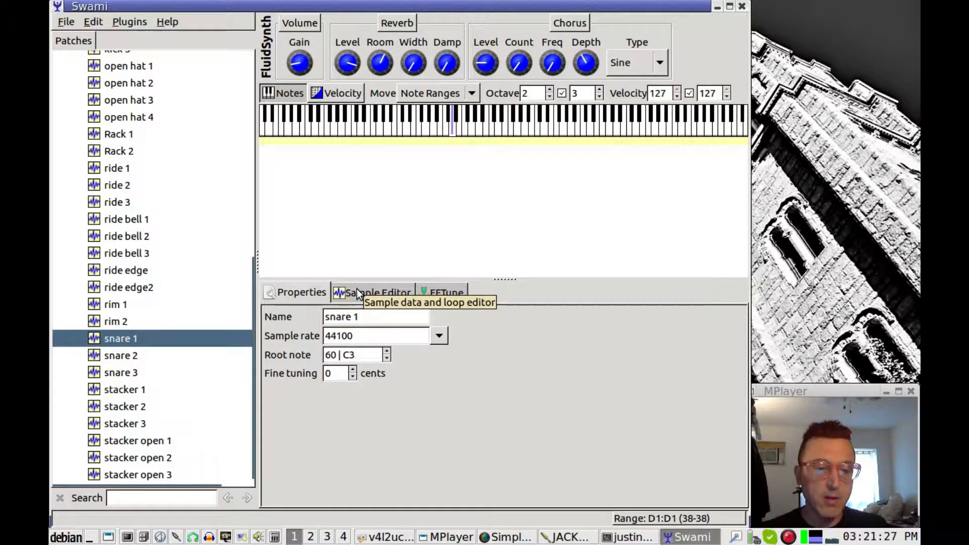
{"action": "key", "text": "v"}
{"action": "key", "text": "v"}
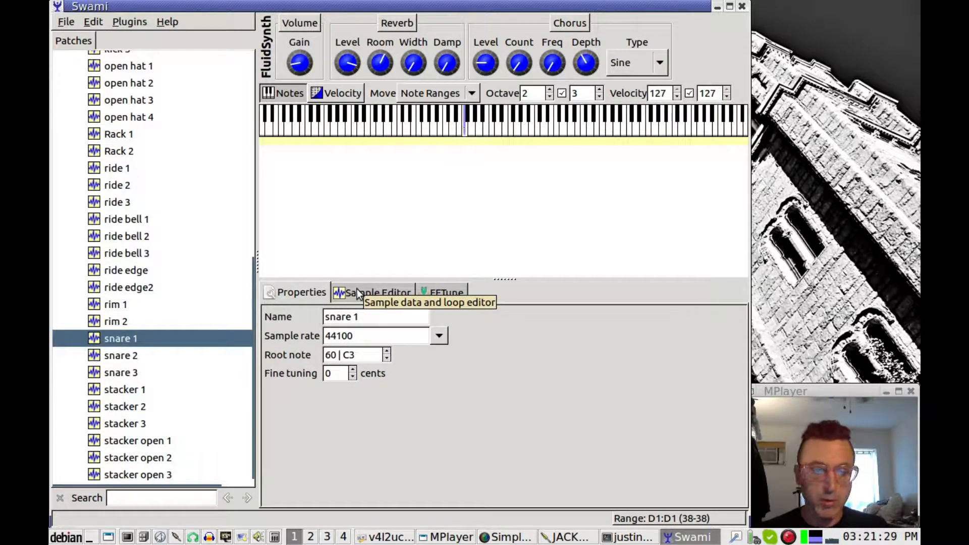
{"action": "key", "text": "b"}
{"action": "key", "text": "n"}
{"action": "key", "text": "m"}
{"action": "key", "text": "comma"}
{"action": "key", "text": "m"}
{"action": "key", "text": "comma"}
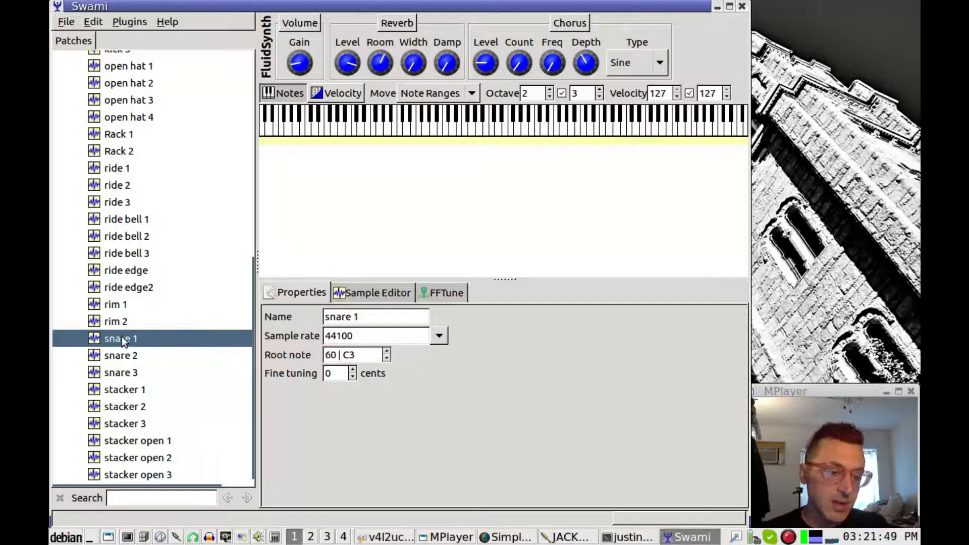
Copy snare 1 and paste it into the Imperiastar Kit as a new zone
{"action": "right_click", "coordinate": [123, 337]}
{"action": "left_click", "coordinate": [142, 342]}
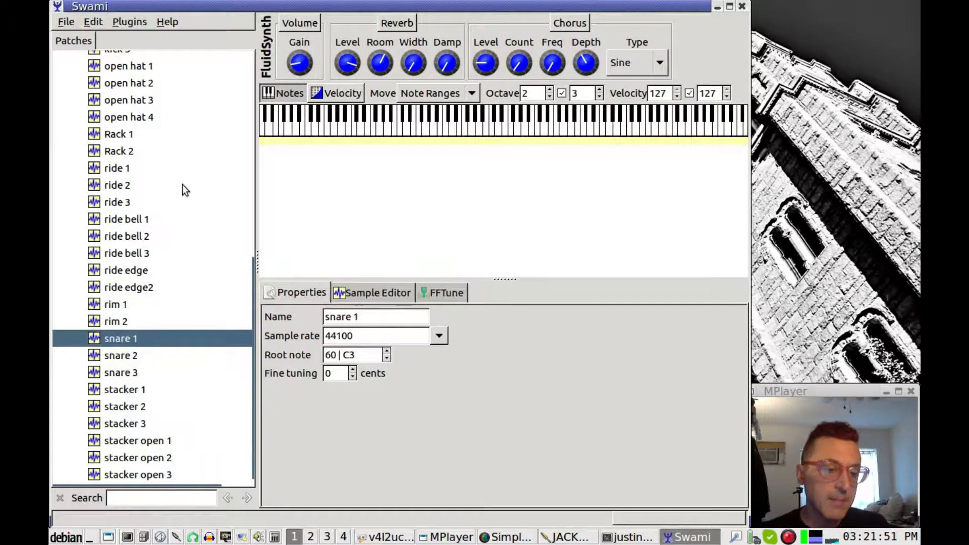
{"action": "scroll", "coordinate": [180, 216], "scroll_direction": "up", "scroll_amount": 6}
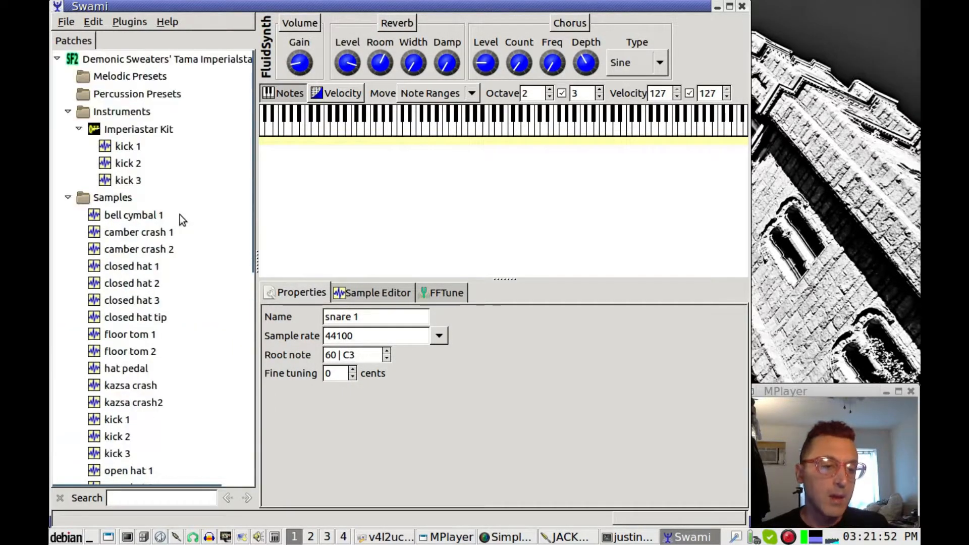
{"action": "left_click", "coordinate": [155, 130]}
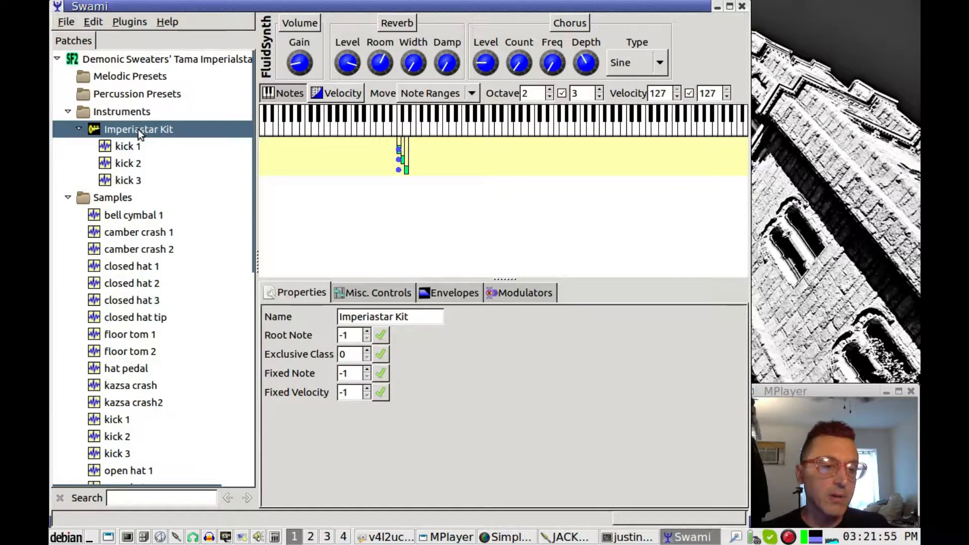
{"action": "right_click", "coordinate": [139, 130]}
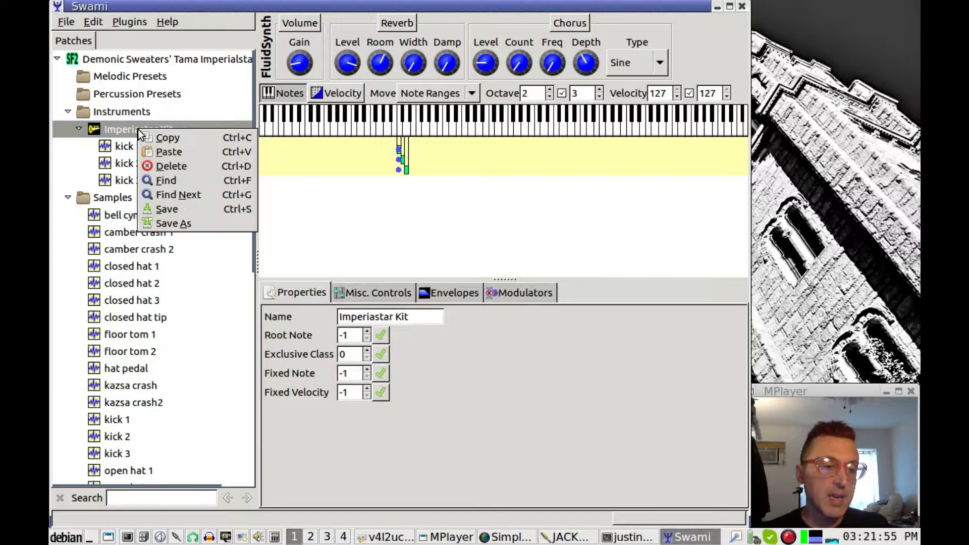
{"action": "left_click", "coordinate": [178, 156]}
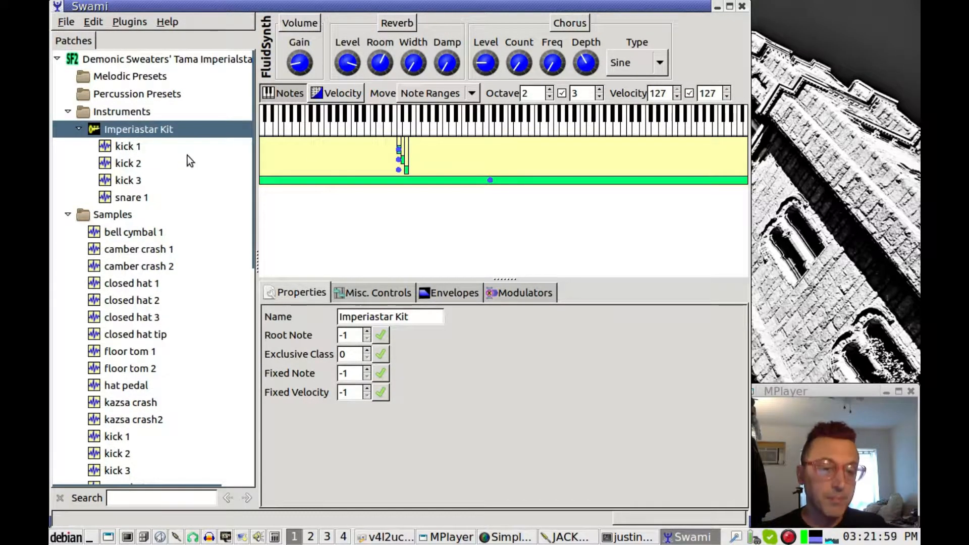
{"action": "left_click", "coordinate": [141, 197]}
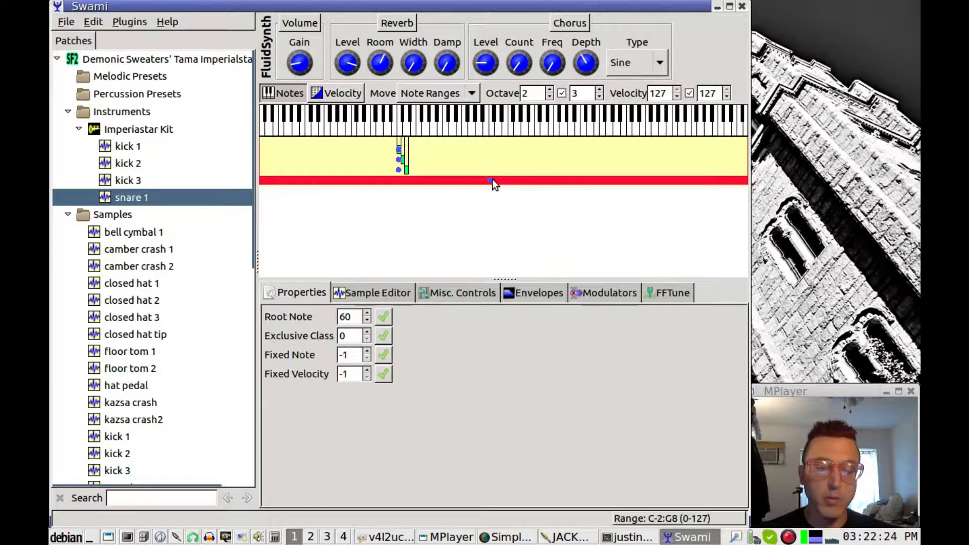
Lower the snare 1 zone's root note with repeated spin-arrow steps
{"action": "left_click", "coordinate": [367, 320]}
{"action": "left_click", "coordinate": [367, 320]}
{"action": "left_click", "coordinate": [367, 320]}
{"action": "left_click", "coordinate": [367, 320]}
{"action": "left_click", "coordinate": [367, 320]}
{"action": "left_click", "coordinate": [367, 320]}
{"action": "left_click", "coordinate": [369, 322]}
{"action": "left_click", "coordinate": [369, 321]}
{"action": "left_click", "coordinate": [369, 322]}
{"action": "left_click", "coordinate": [370, 322]}
{"action": "left_click", "coordinate": [369, 322]}
{"action": "left_click", "coordinate": [369, 322]}
{"action": "left_click", "coordinate": [369, 321]}
{"action": "left_click", "coordinate": [369, 322]}
{"action": "left_click", "coordinate": [369, 322]}
{"action": "left_click", "coordinate": [370, 322]}
{"action": "left_click", "coordinate": [370, 322]}
{"action": "left_click", "coordinate": [369, 322]}
{"action": "left_click", "coordinate": [369, 322]}
{"action": "left_click", "coordinate": [370, 322]}
{"action": "left_click", "coordinate": [370, 322]}
{"action": "left_click", "coordinate": [369, 322]}
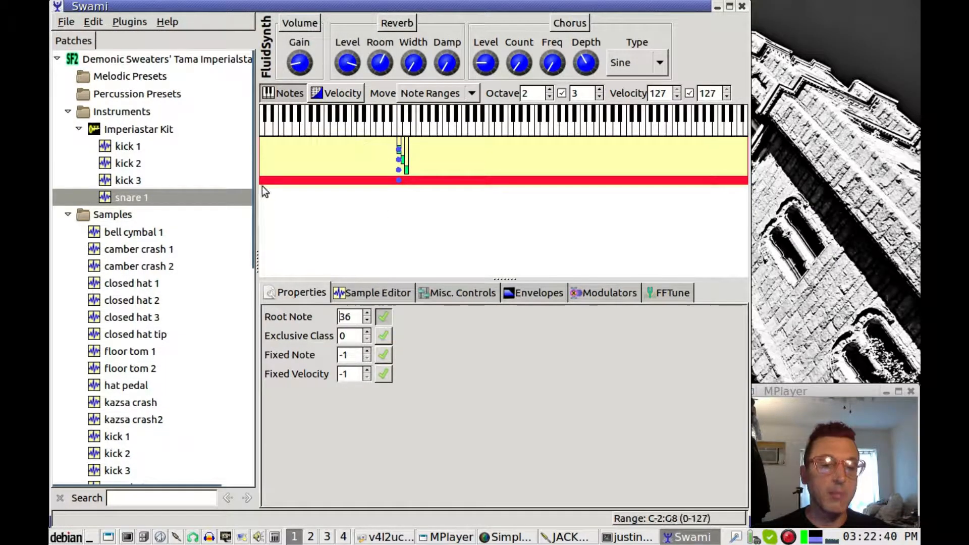
Narrow the snare 1 key range to E1 only (40–40)
{"action": "left_click_drag", "start_coordinate": [260, 178], "coordinate": [410, 186]}
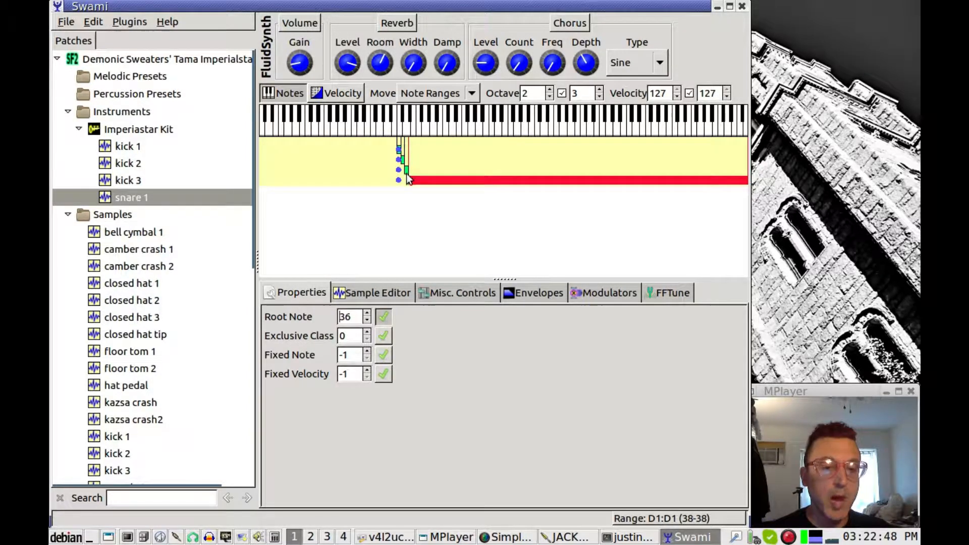
{"action": "left_click_drag", "start_coordinate": [748, 183], "coordinate": [410, 186]}
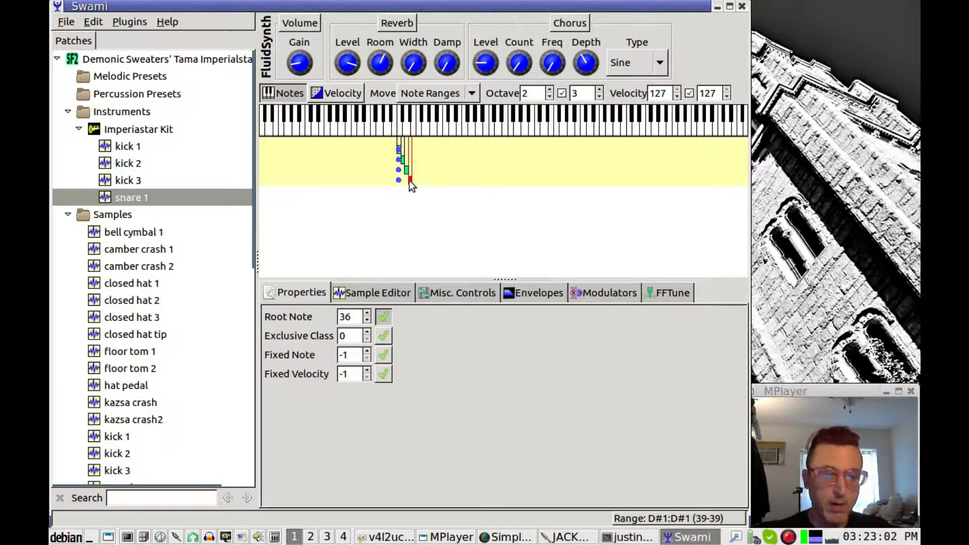
{"action": "left_click_drag", "start_coordinate": [411, 182], "coordinate": [414, 182]}
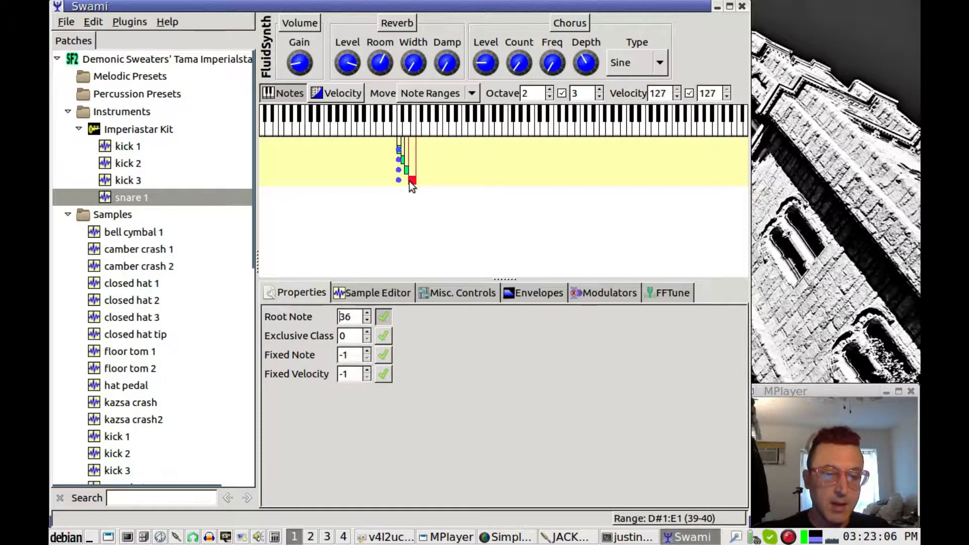
{"action": "left_click_drag", "start_coordinate": [411, 183], "coordinate": [412, 182]}
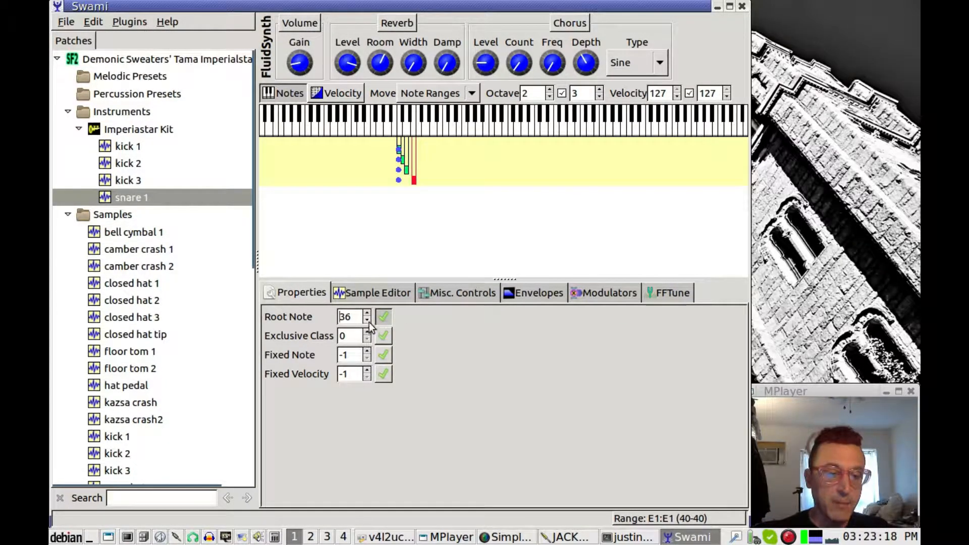
{"action": "scroll", "coordinate": [370, 321], "scroll_direction": "up", "scroll_amount": 4}
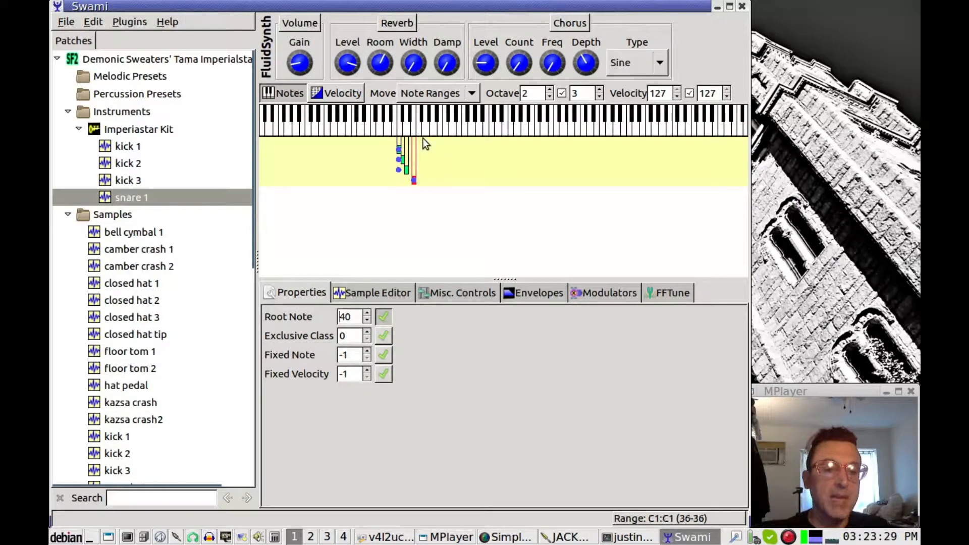
Raise kick 3's root note to 38 and kick 2's root note to 37
{"action": "left_click", "coordinate": [136, 181]}
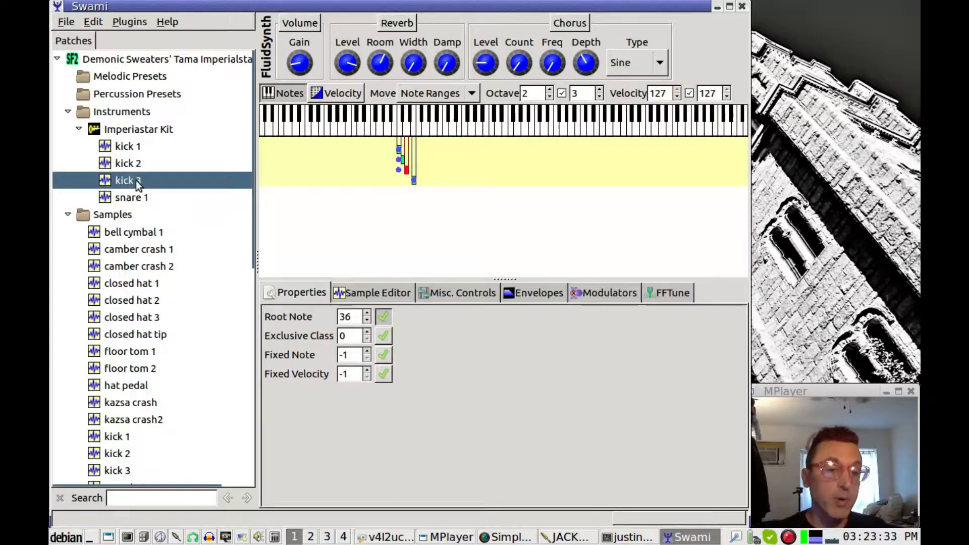
{"action": "left_click", "coordinate": [368, 313]}
{"action": "left_click", "coordinate": [368, 313]}
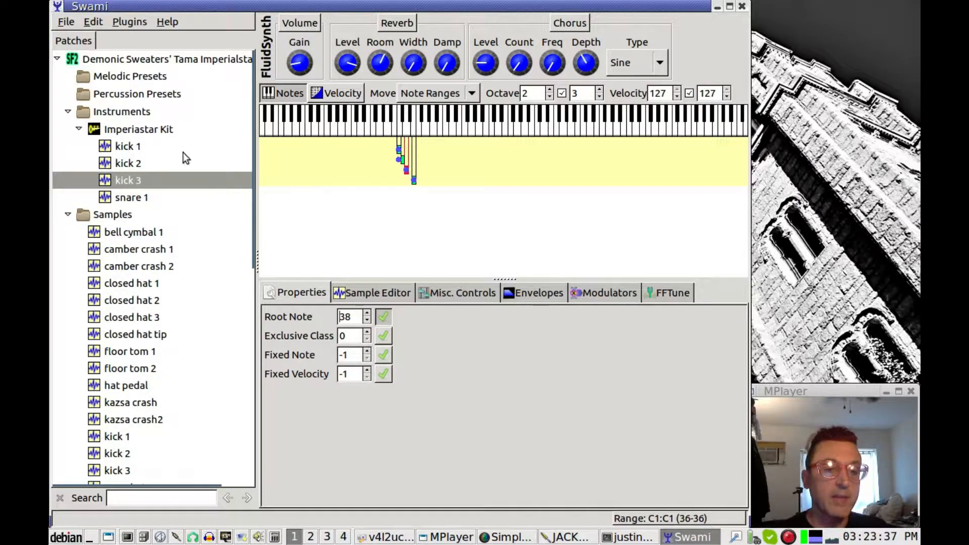
{"action": "left_click", "coordinate": [143, 167]}
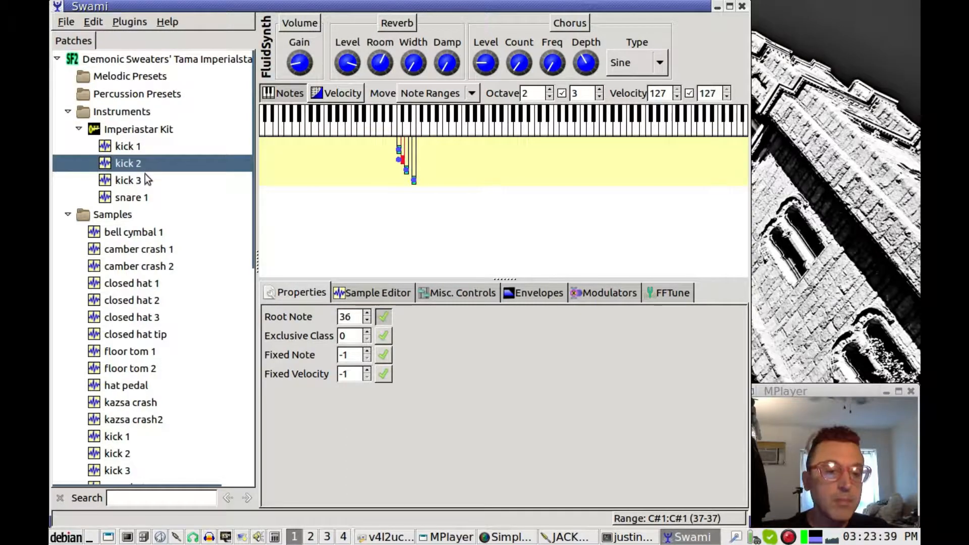
{"action": "left_click", "coordinate": [368, 313]}
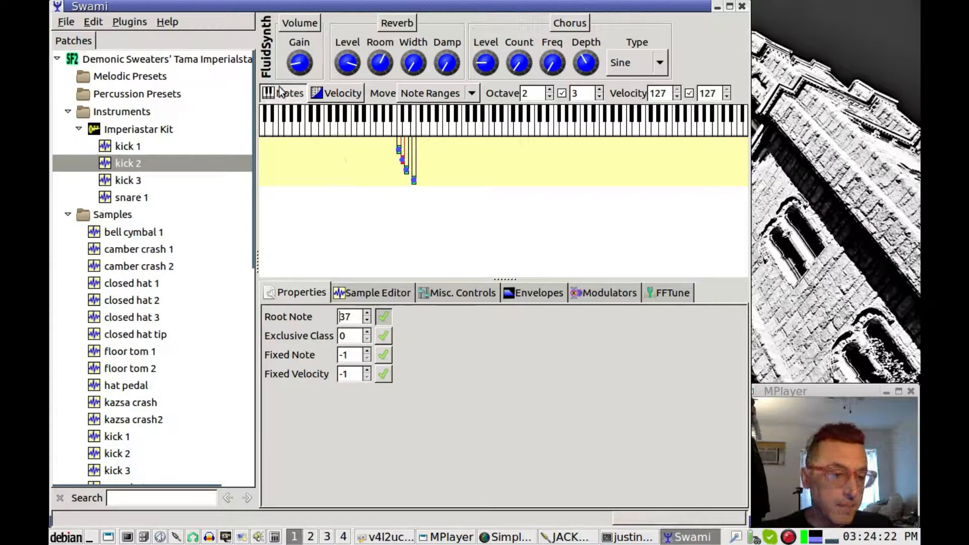
Paste a copy of snare 2 into the Imperiastar Kit and pull its range top down to E1
{"action": "left_click_drag", "start_coordinate": [265, 246], "coordinate": [281, 443]}
{"action": "left_click", "coordinate": [116, 378]}
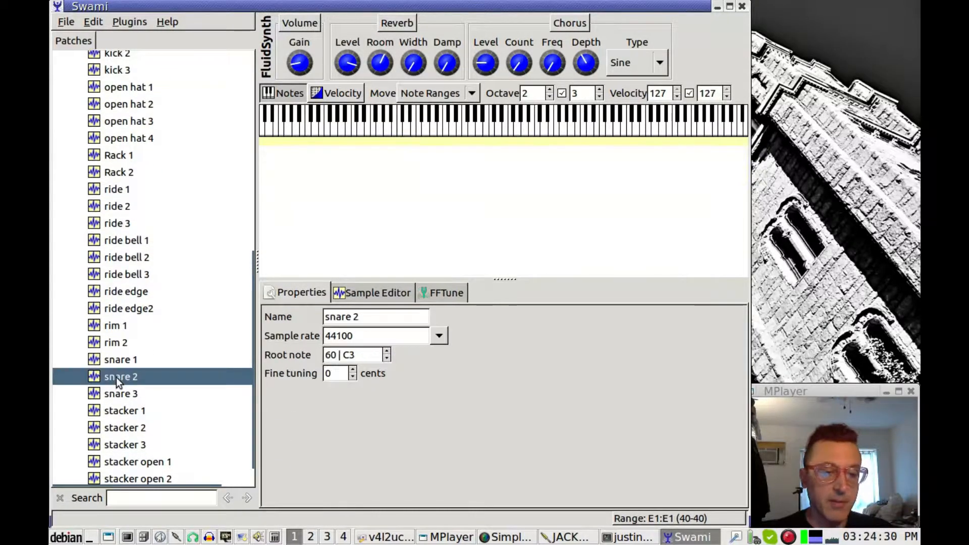
{"action": "right_click", "coordinate": [116, 378]}
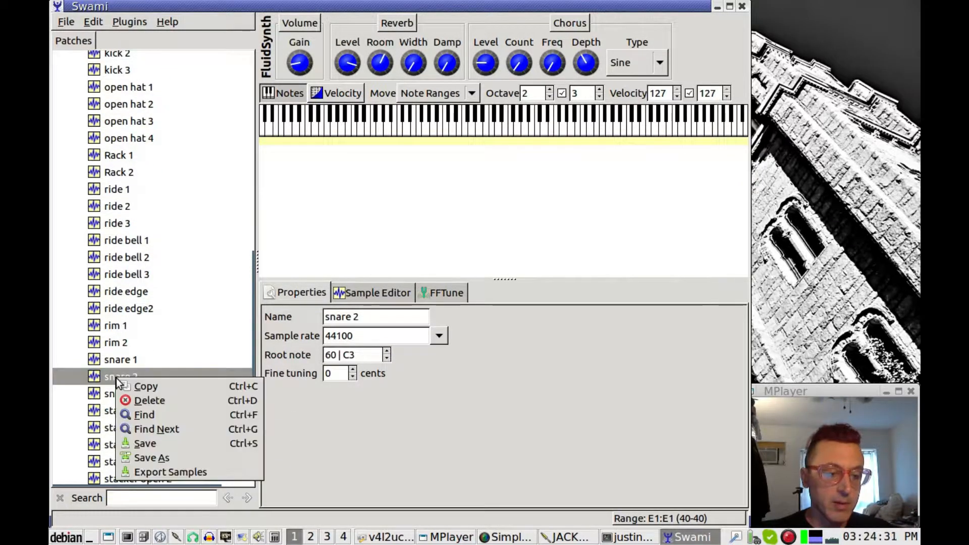
{"action": "left_click", "coordinate": [148, 386]}
{"action": "scroll", "coordinate": [185, 311], "scroll_direction": "up", "scroll_amount": 10}
{"action": "left_click", "coordinate": [152, 130]}
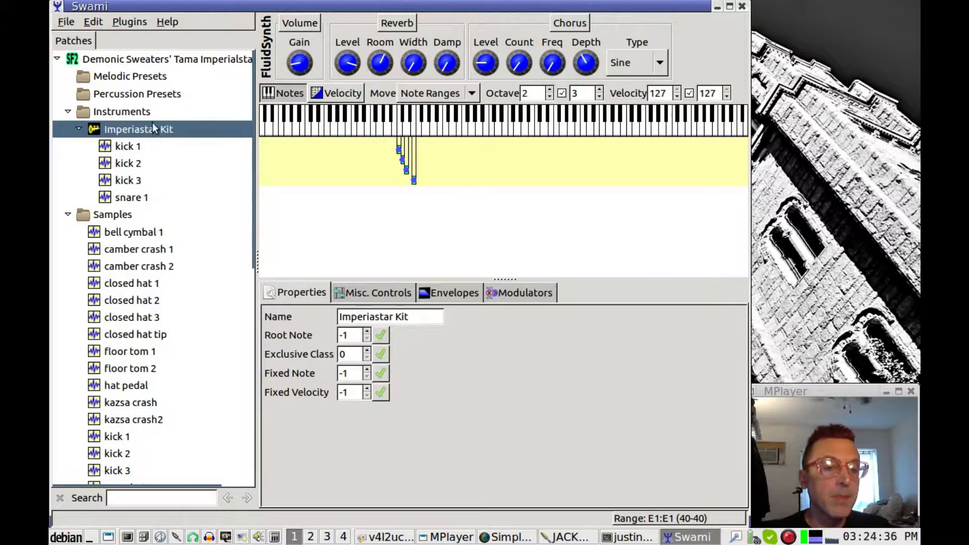
{"action": "right_click", "coordinate": [151, 124]}
{"action": "left_click", "coordinate": [183, 147]}
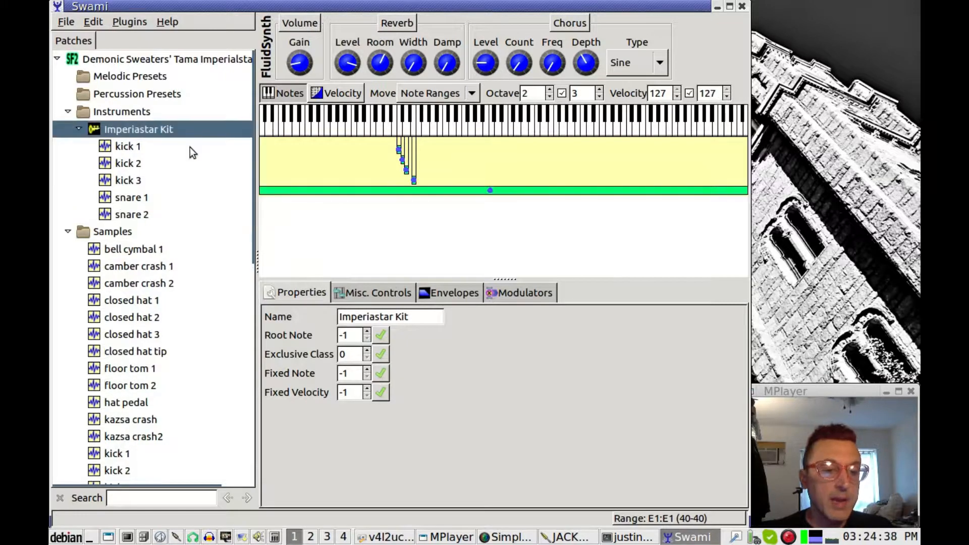
{"action": "left_click_drag", "start_coordinate": [746, 192], "coordinate": [410, 214]}
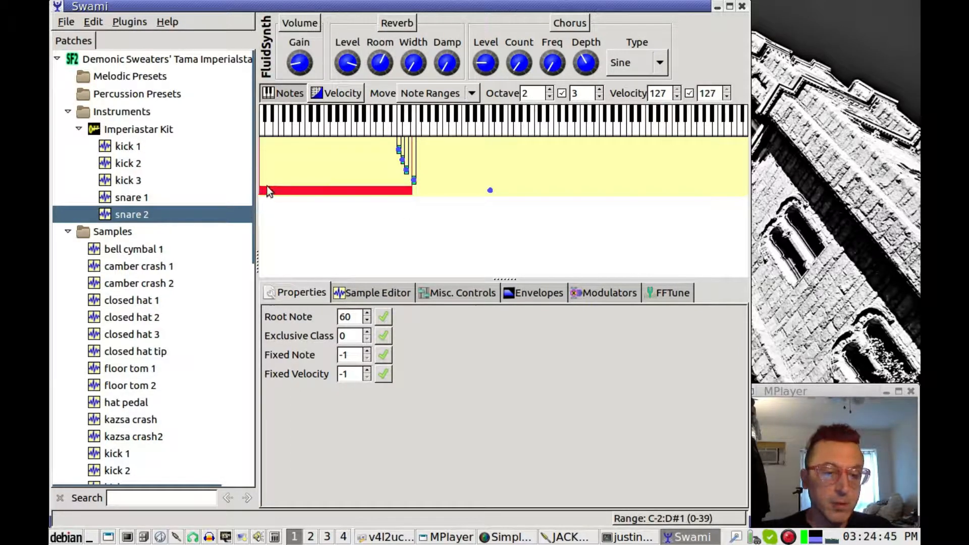
Narrow snare 2 to the single key D#1 (39–39) and set its root note to 39
{"action": "left_click_drag", "start_coordinate": [260, 190], "coordinate": [410, 202]}
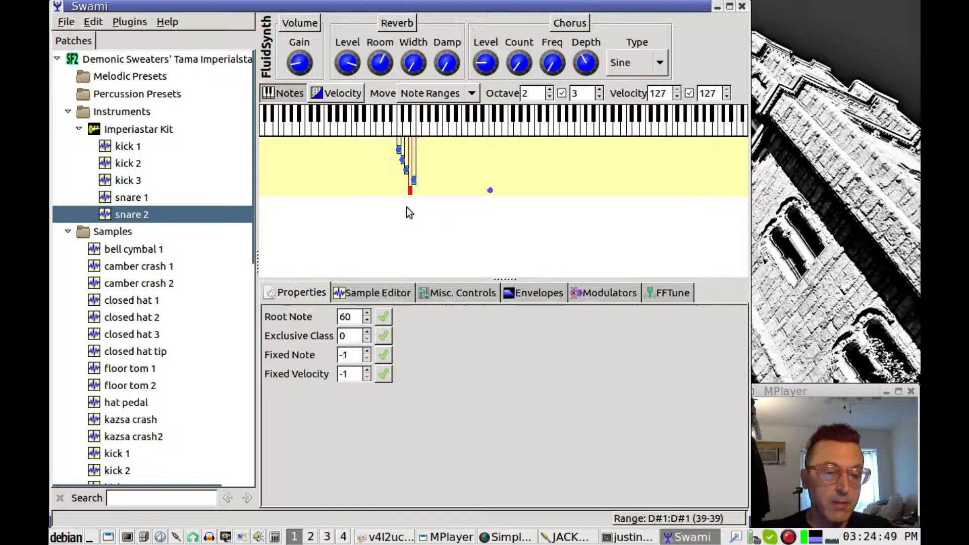
{"action": "left_click", "coordinate": [365, 320]}
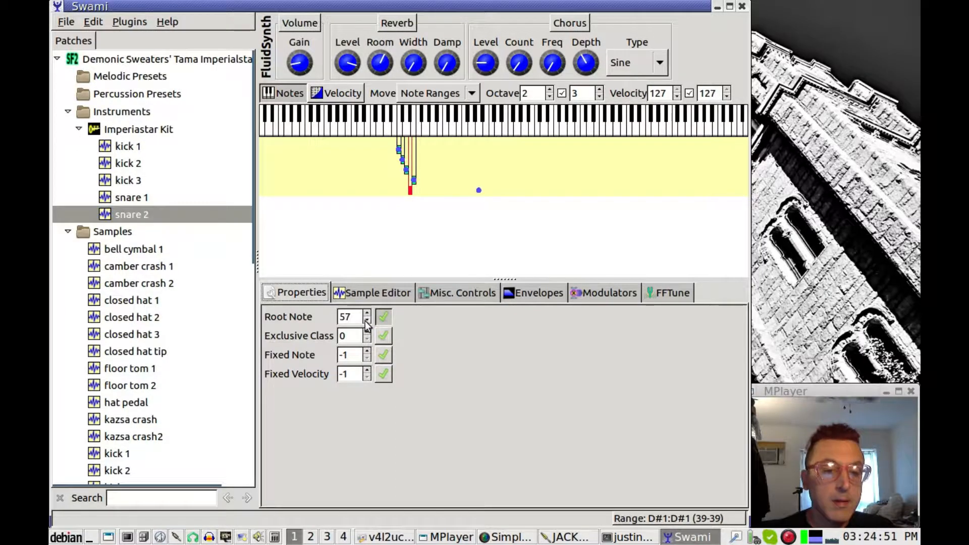
{"action": "left_click", "coordinate": [368, 314]}
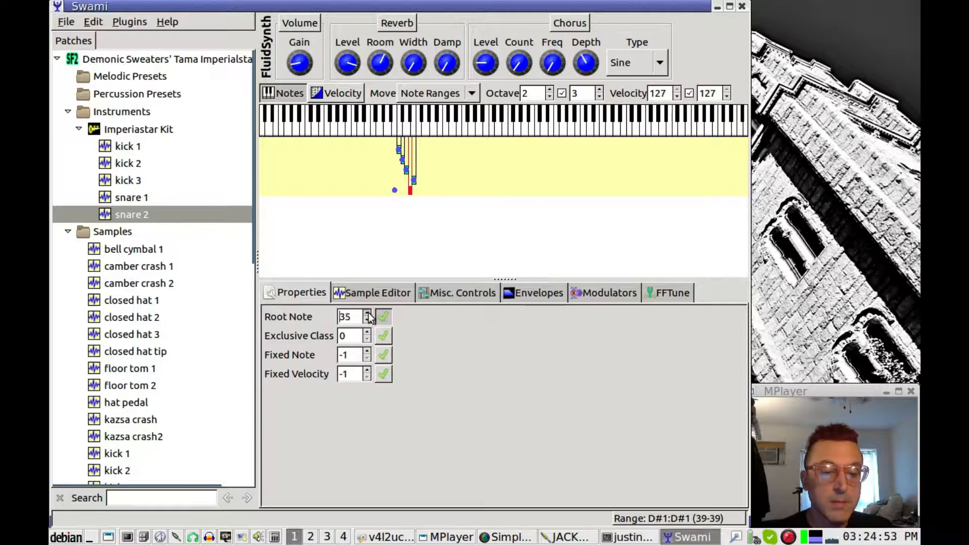
{"action": "left_click", "coordinate": [369, 313]}
{"action": "left_click", "coordinate": [369, 313]}
{"action": "left_click", "coordinate": [369, 313]}
{"action": "left_click", "coordinate": [369, 314]}
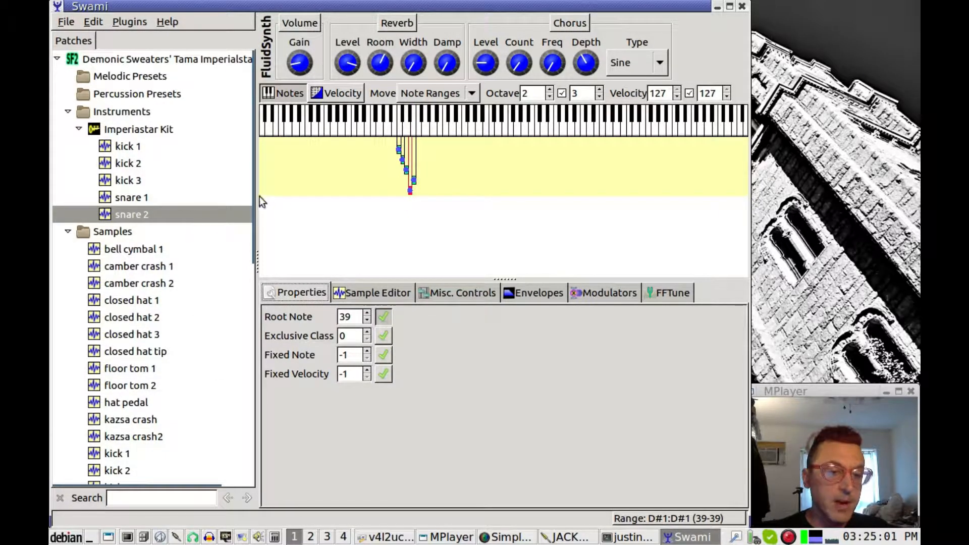
{"action": "left_click_drag", "start_coordinate": [252, 195], "coordinate": [266, 452]}
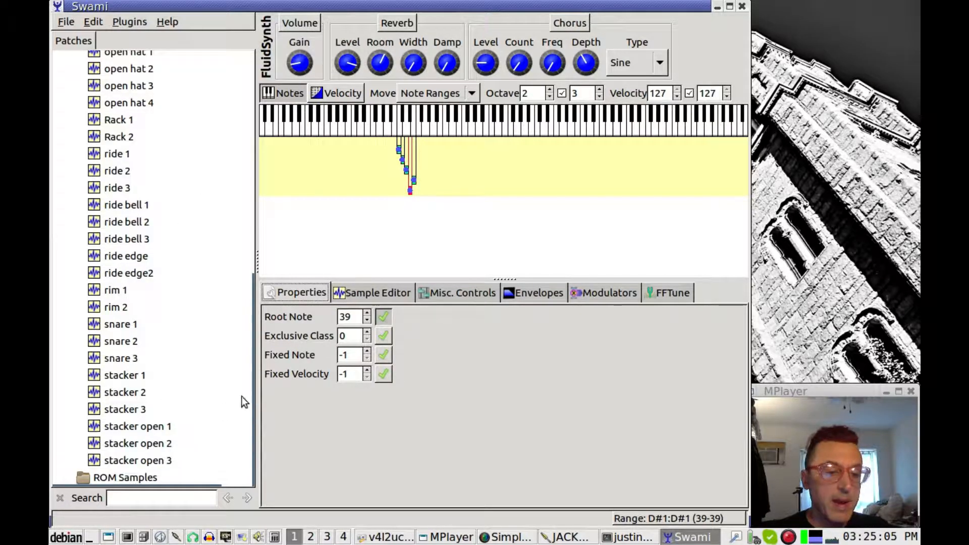
Copy the snare 3 sample and paste it into the Imperiastar Kit as a full-range zone
{"action": "scroll", "coordinate": [154, 380], "scroll_direction": "up", "scroll_amount": 7}
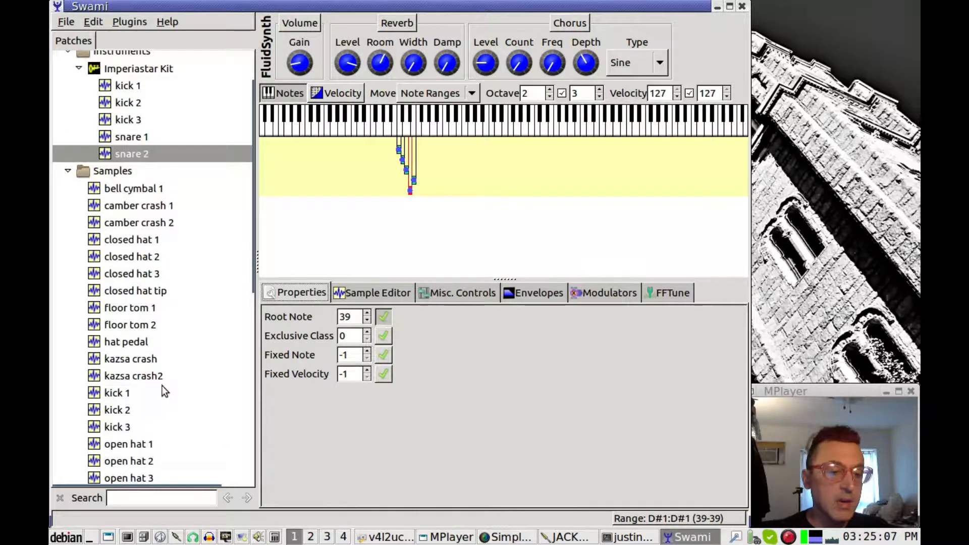
{"action": "left_click_drag", "start_coordinate": [247, 244], "coordinate": [244, 423]}
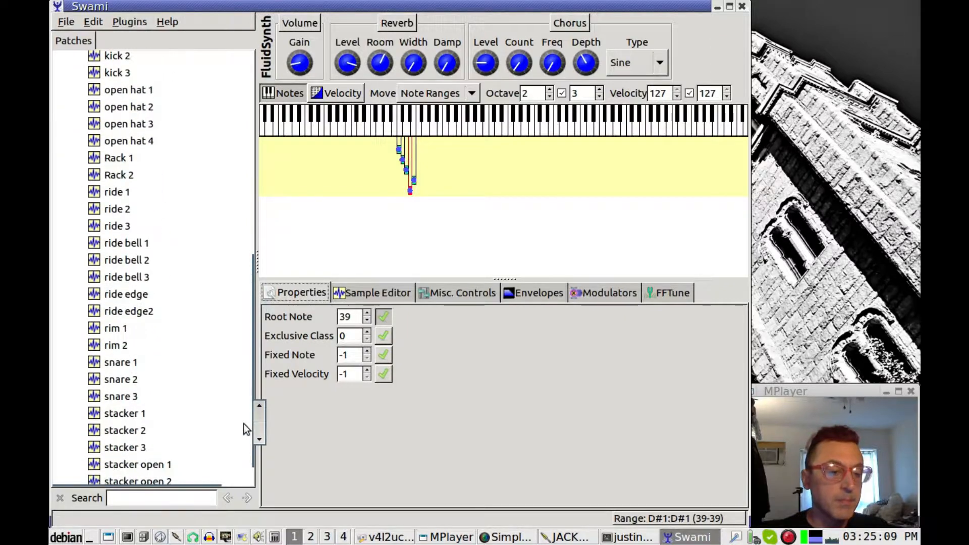
{"action": "left_click", "coordinate": [95, 398]}
{"action": "right_click", "coordinate": [95, 398]}
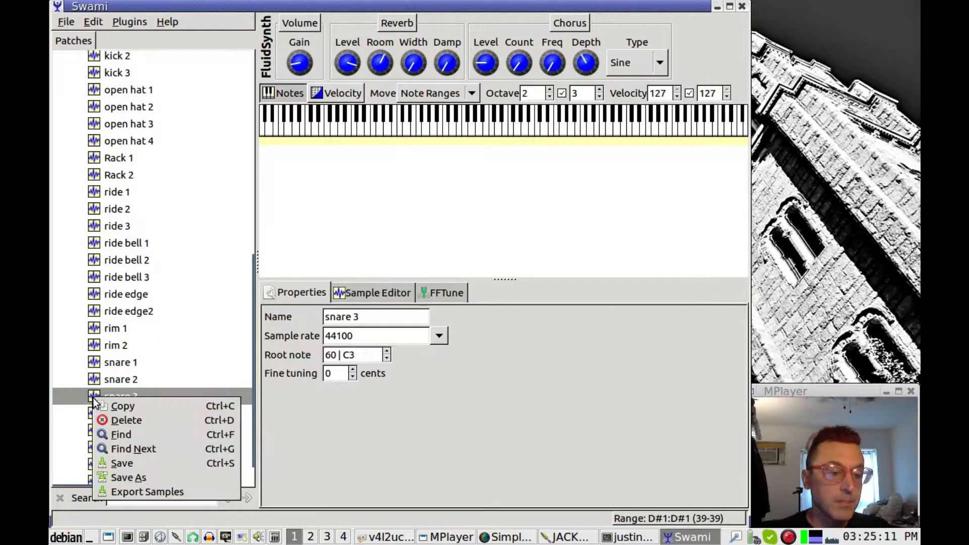
{"action": "left_click", "coordinate": [121, 405]}
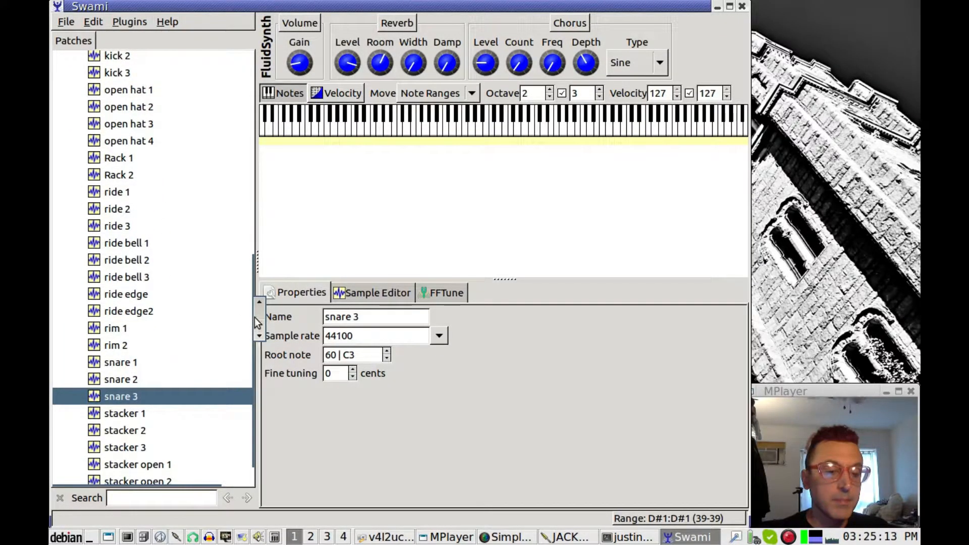
{"action": "left_click_drag", "start_coordinate": [255, 323], "coordinate": [259, 71]}
{"action": "left_click", "coordinate": [130, 127]}
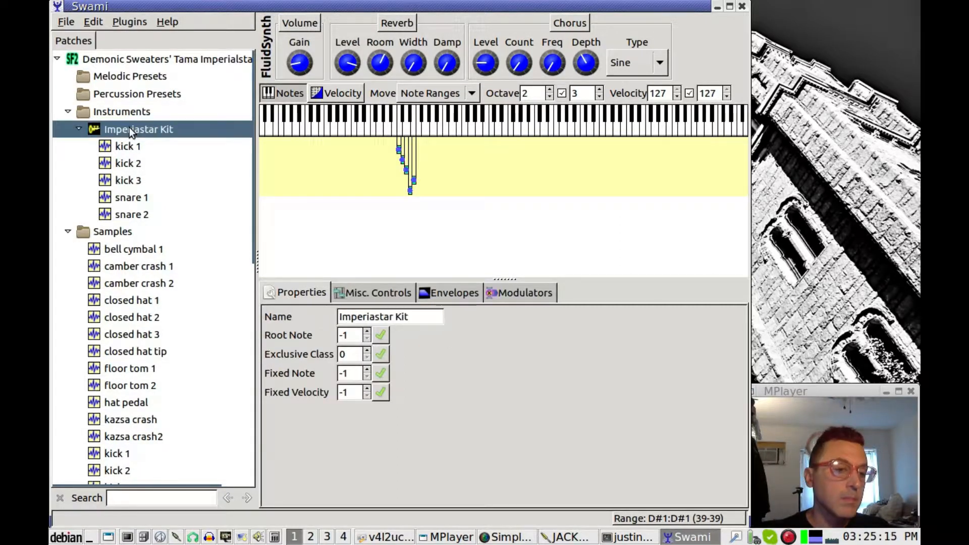
{"action": "right_click", "coordinate": [129, 127]}
{"action": "left_click", "coordinate": [169, 148]}
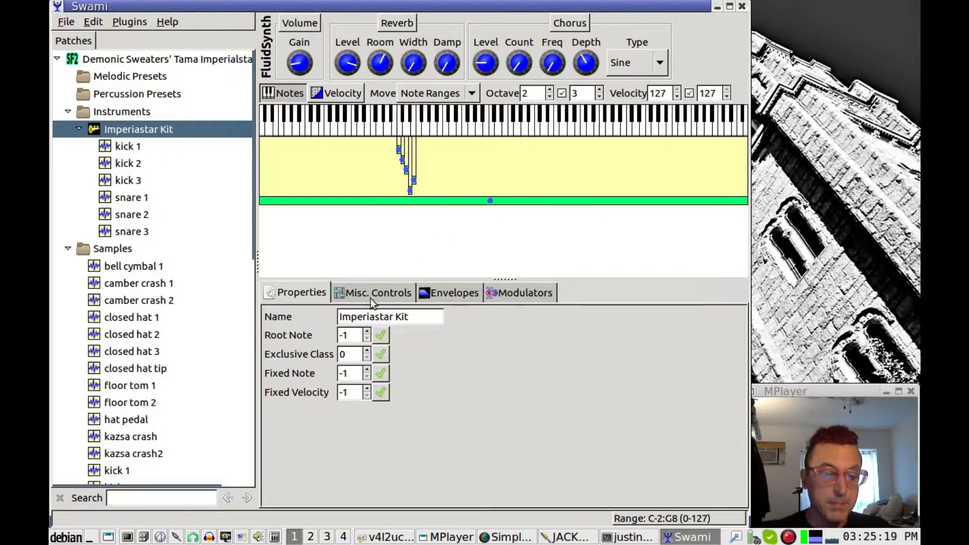
Lower snare 3's root note to 41 and shrink its key range to F1 (41–41)
{"action": "left_click", "coordinate": [369, 338]}
{"action": "left_click", "coordinate": [369, 338]}
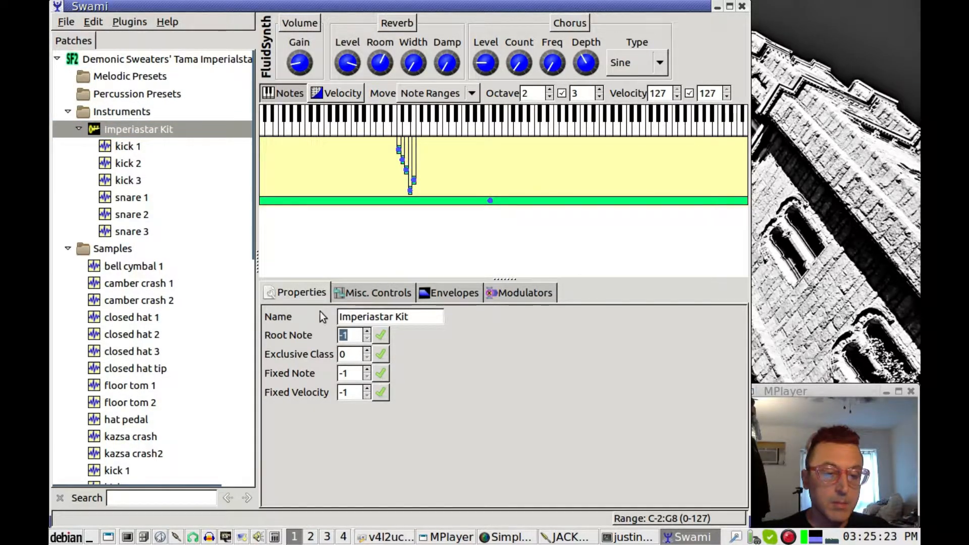
{"action": "left_click", "coordinate": [489, 200]}
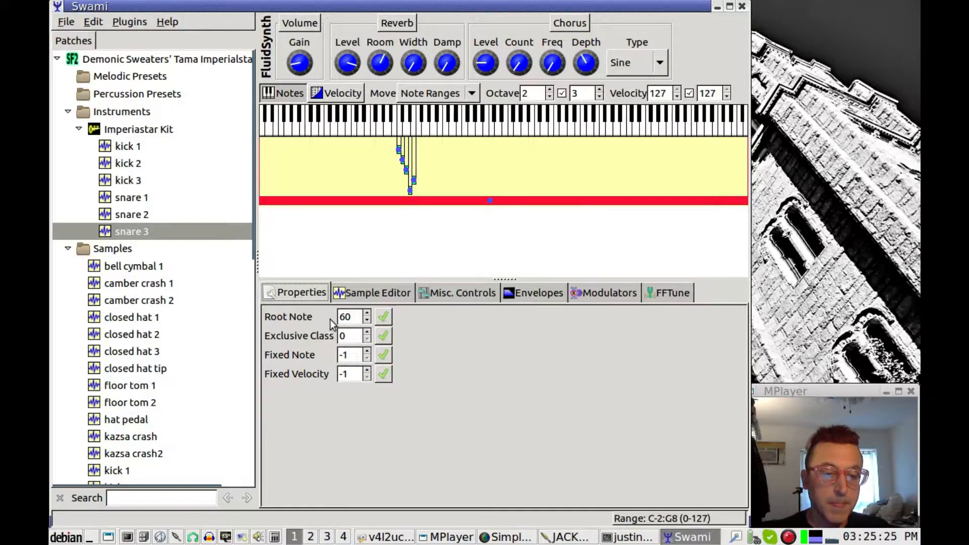
{"action": "left_click", "coordinate": [367, 321]}
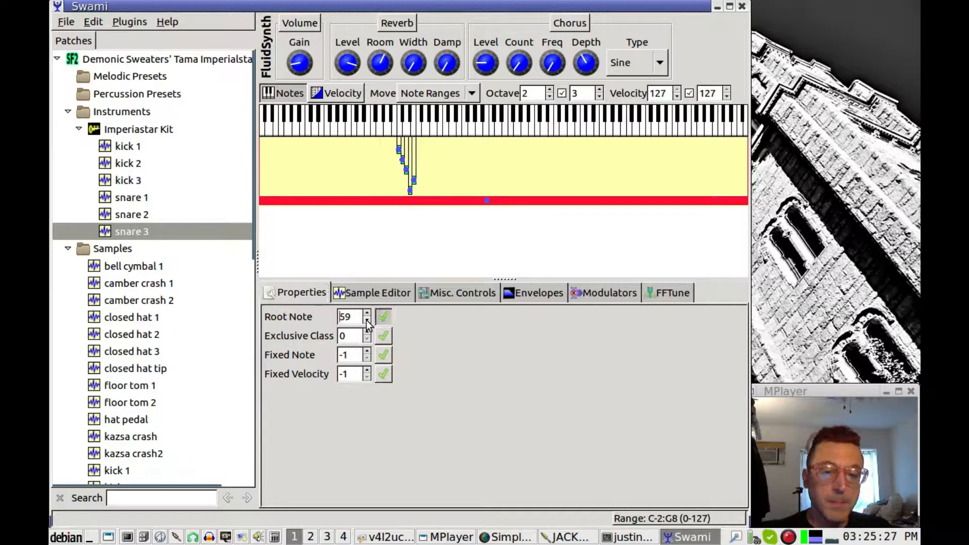
{"action": "left_click", "coordinate": [367, 321]}
{"action": "left_click", "coordinate": [367, 321]}
{"action": "left_click", "coordinate": [366, 321]}
{"action": "left_click", "coordinate": [366, 321]}
{"action": "left_click", "coordinate": [367, 321]}
{"action": "left_click", "coordinate": [367, 321]}
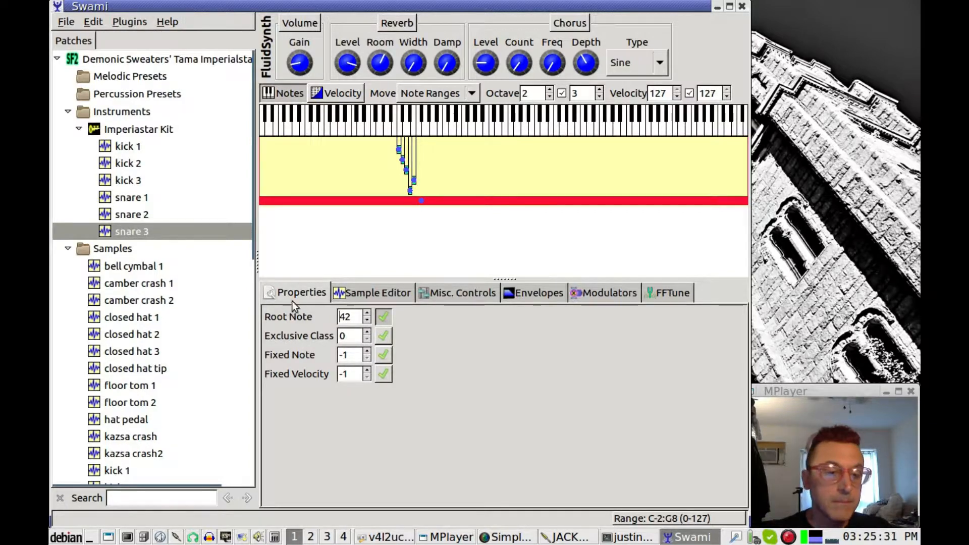
{"action": "left_click_drag", "start_coordinate": [260, 201], "coordinate": [417, 201]}
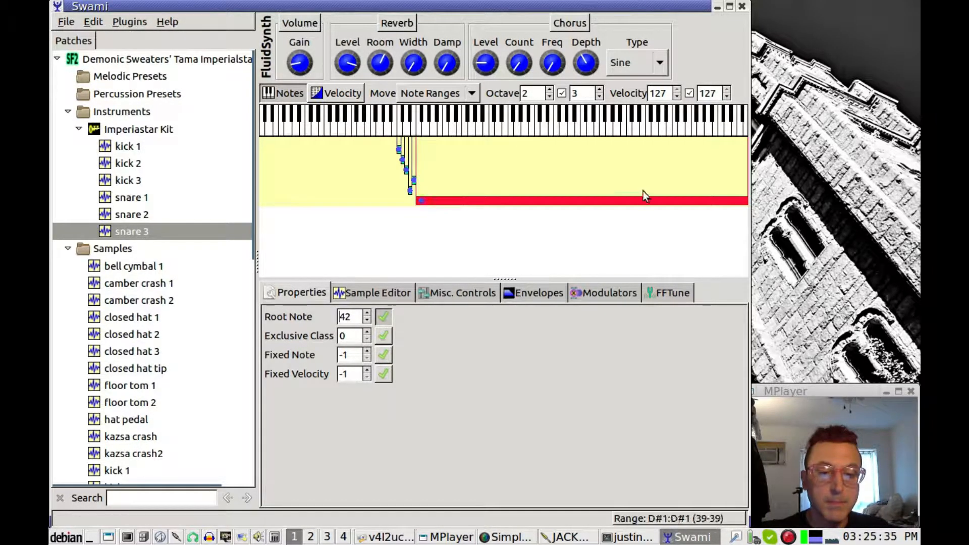
{"action": "left_click_drag", "start_coordinate": [745, 199], "coordinate": [422, 197]}
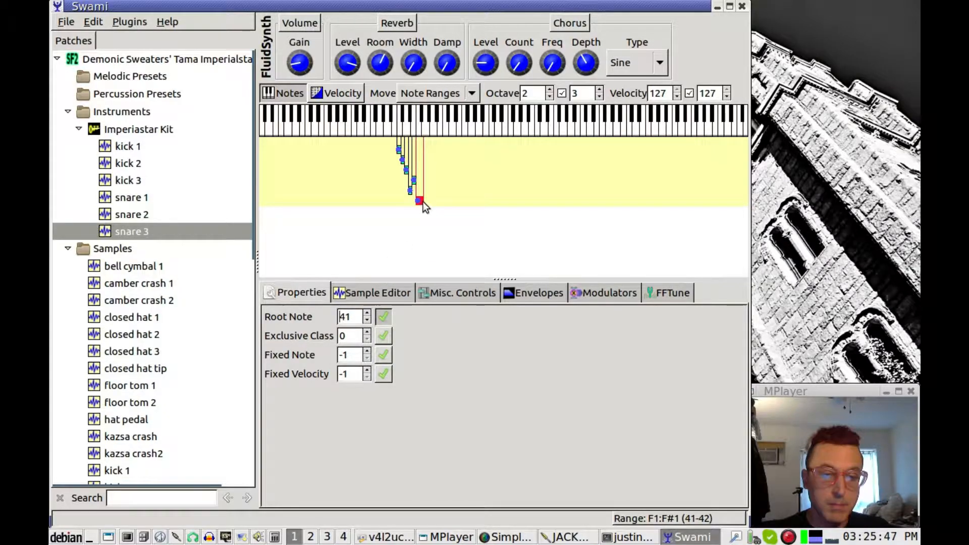
{"action": "left_click_drag", "start_coordinate": [422, 199], "coordinate": [418, 199]}
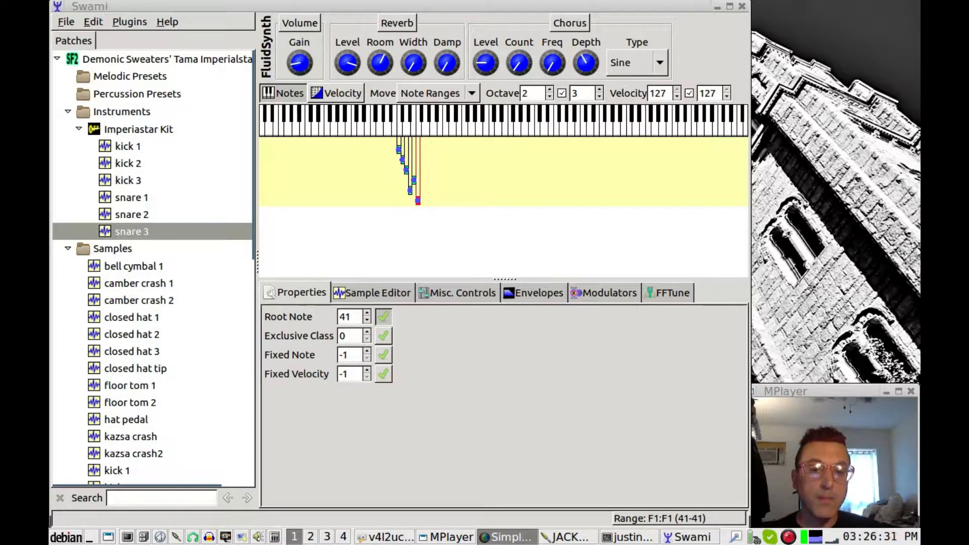
{"action": "left_click", "coordinate": [257, 209]}
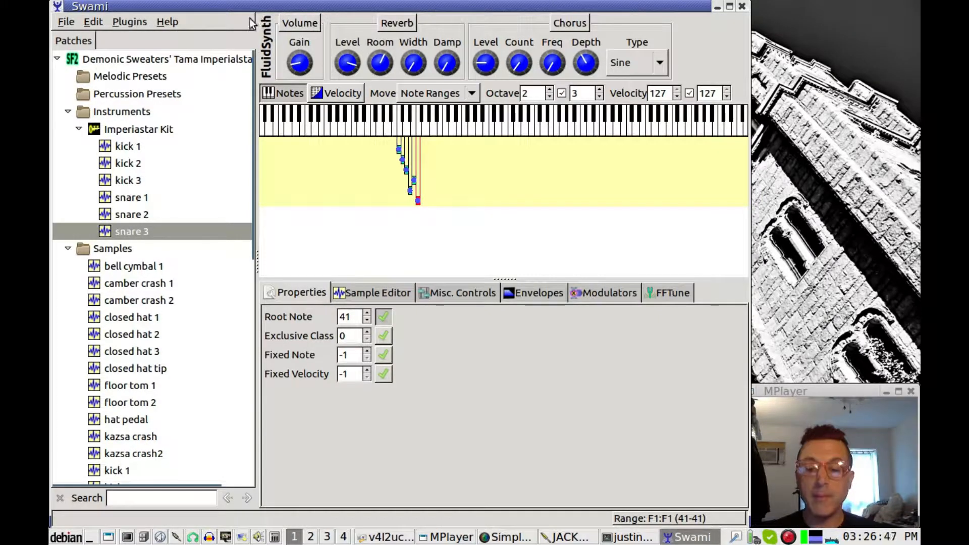
Choose Save on the Tama Imperialstar SoundFont and select it in the Save files list
{"action": "left_click", "coordinate": [64, 23]}
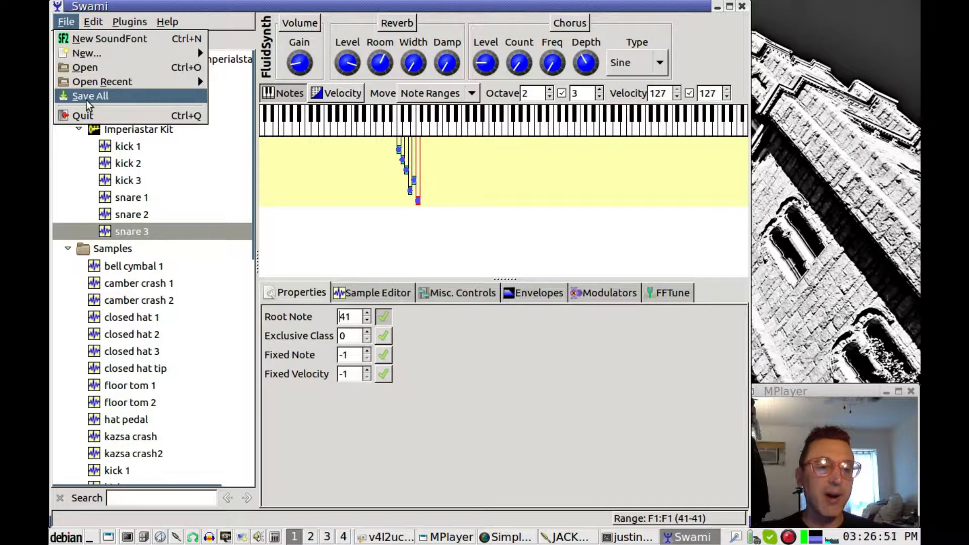
{"action": "left_click", "coordinate": [56, 25]}
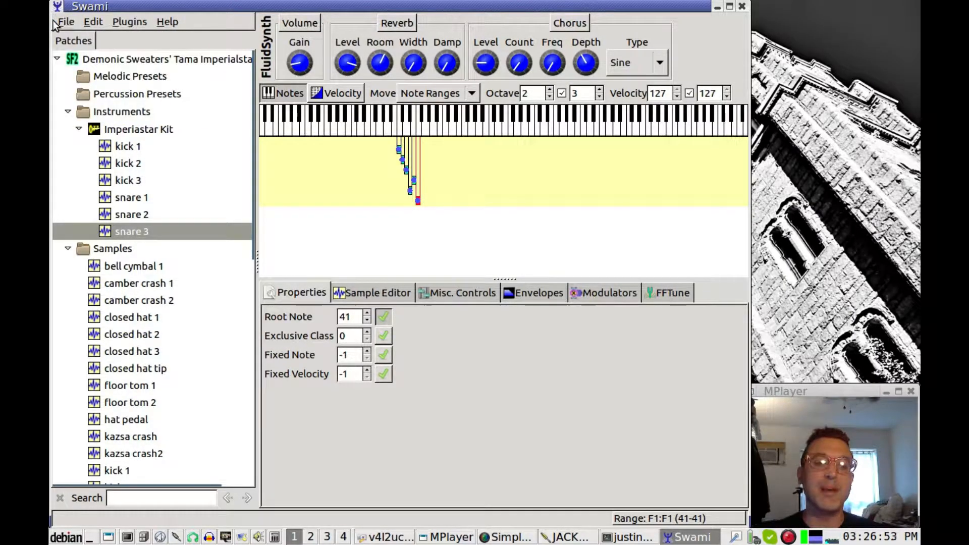
{"action": "left_click", "coordinate": [123, 59]}
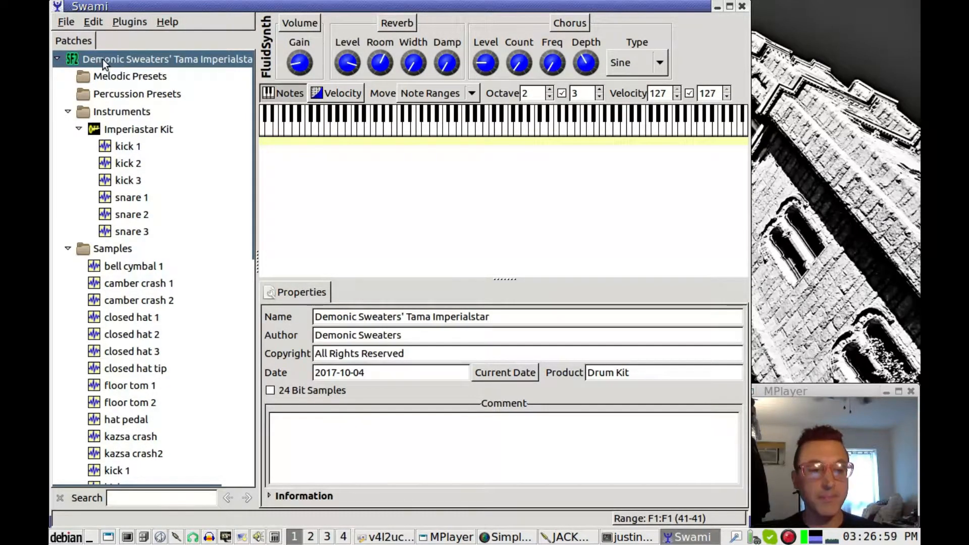
{"action": "right_click", "coordinate": [103, 59]}
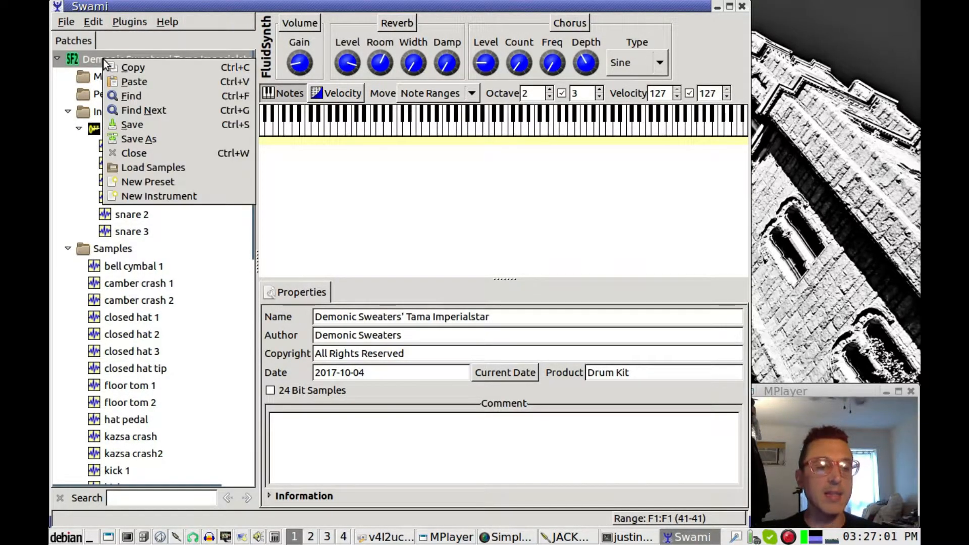
{"action": "left_click", "coordinate": [141, 125]}
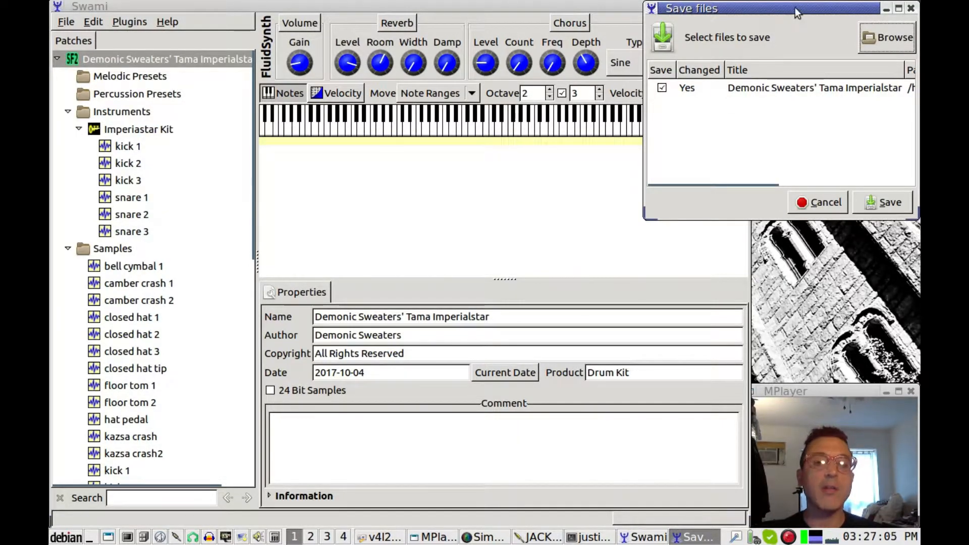
{"action": "left_click_drag", "start_coordinate": [796, 8], "coordinate": [742, 22]}
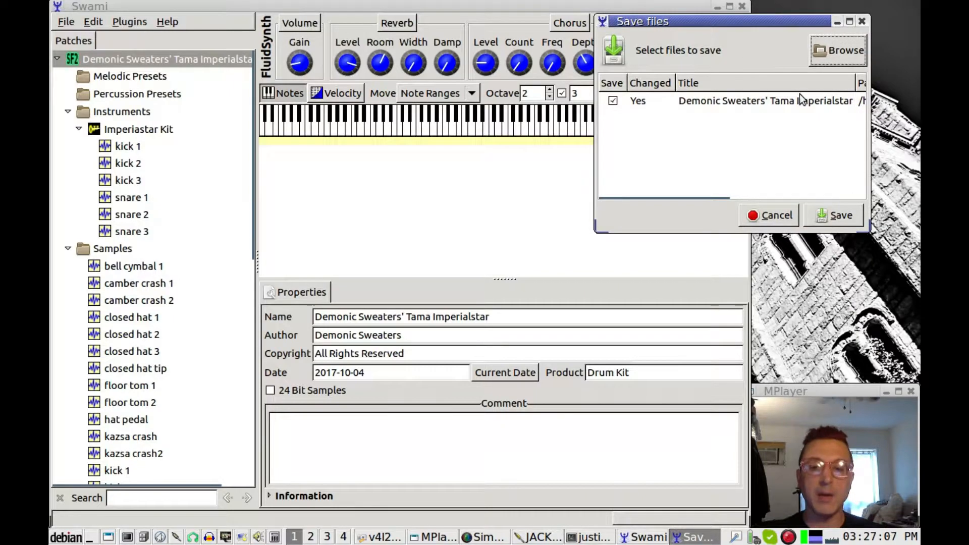
{"action": "left_click", "coordinate": [765, 102]}
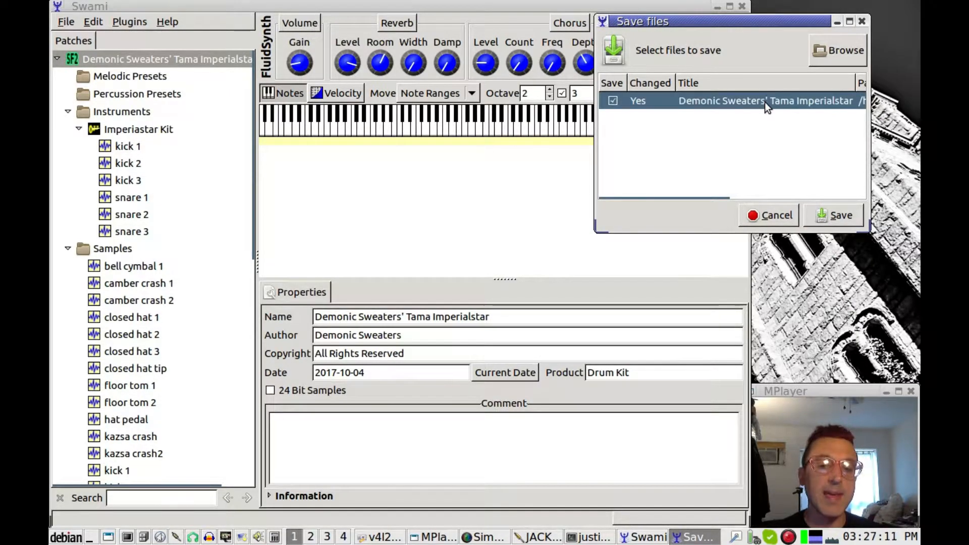
Set the save target to Tama_Imperialstar.sf2 in the soundfonts folder
{"action": "left_click", "coordinate": [841, 51]}
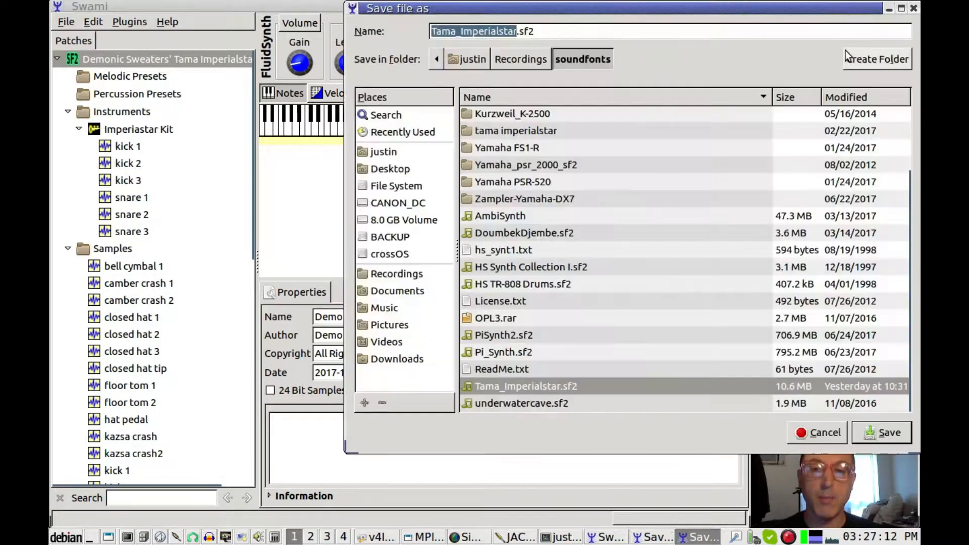
{"action": "left_click", "coordinate": [540, 387]}
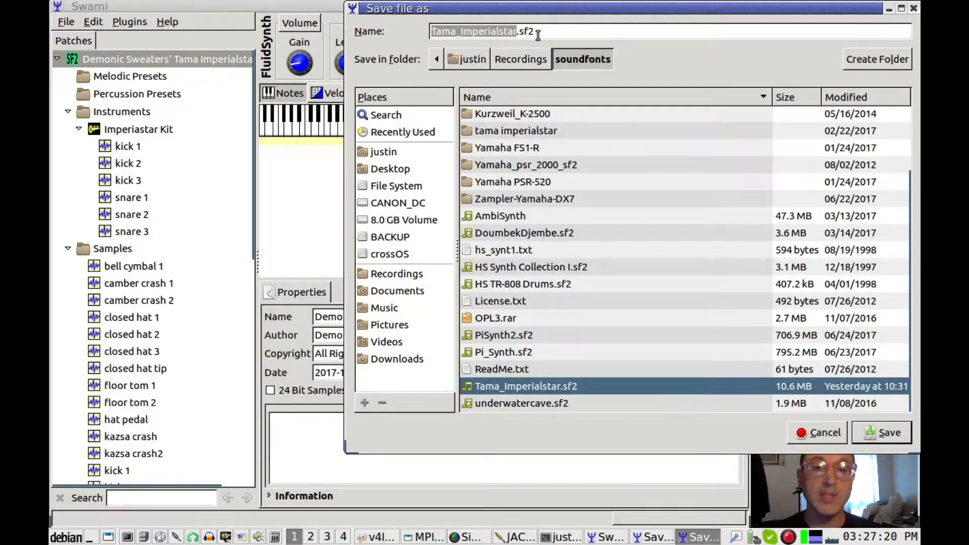
{"action": "left_click", "coordinate": [596, 33]}
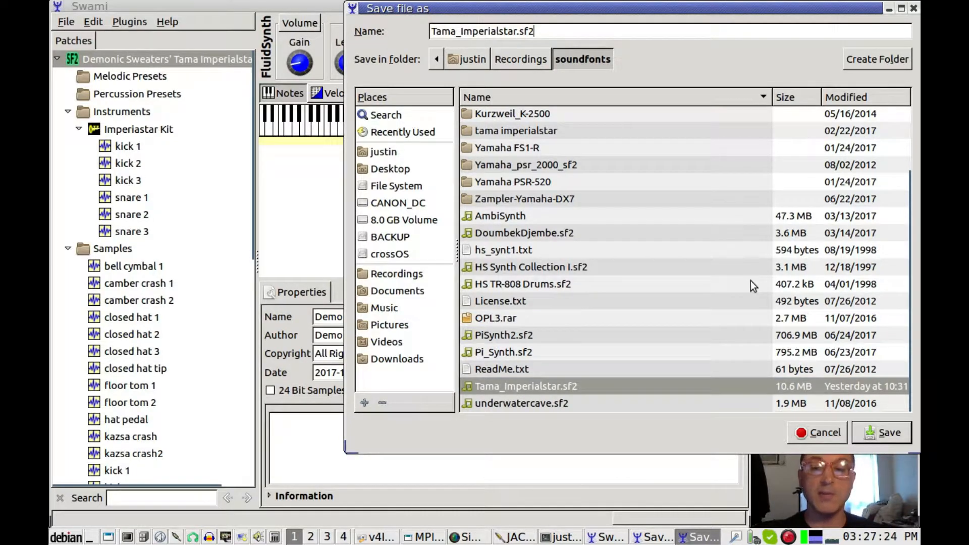
{"action": "left_click", "coordinate": [874, 437]}
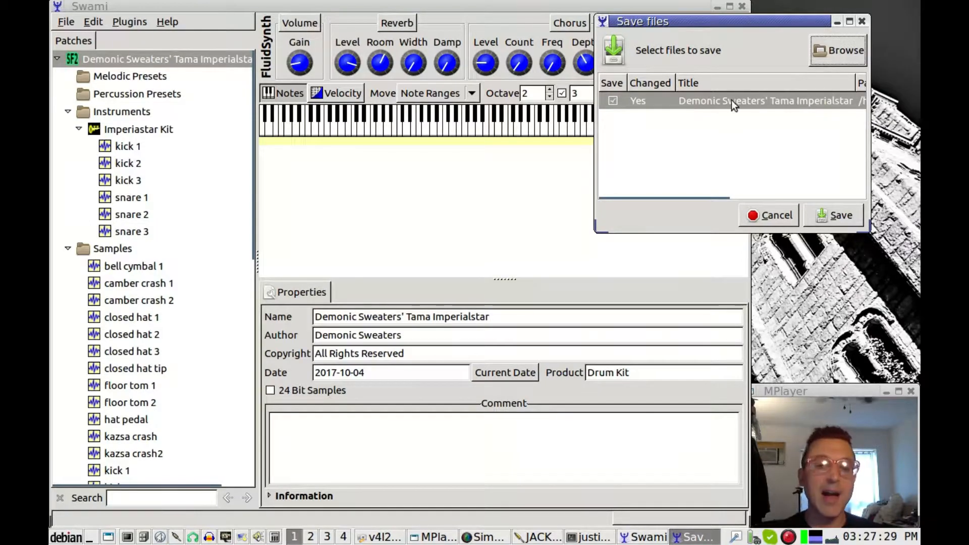
Write the SoundFont to disk, then select kick 1 in the Imperialstar 2 Drum Set
{"action": "left_click", "coordinate": [806, 102]}
{"action": "left_click", "coordinate": [839, 216]}
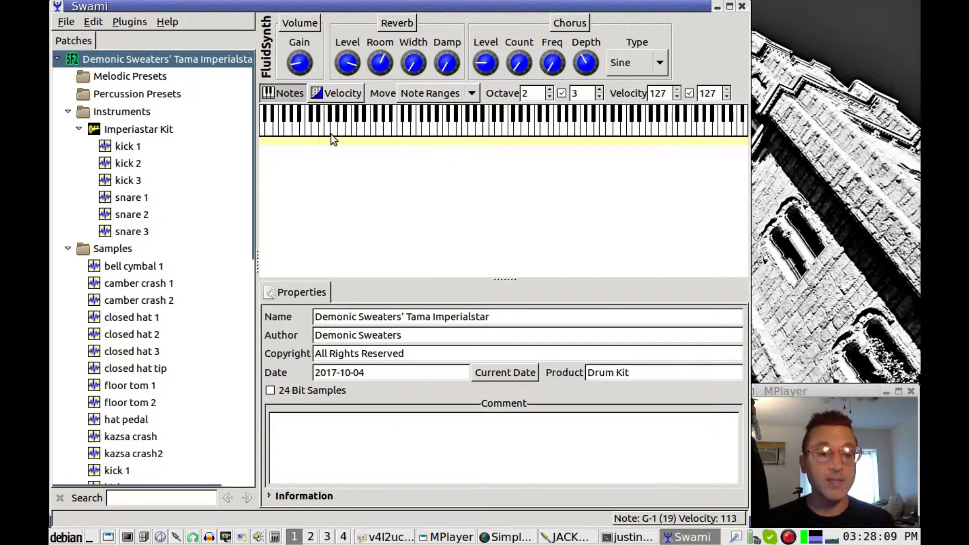
{"action": "left_click", "coordinate": [119, 146]}
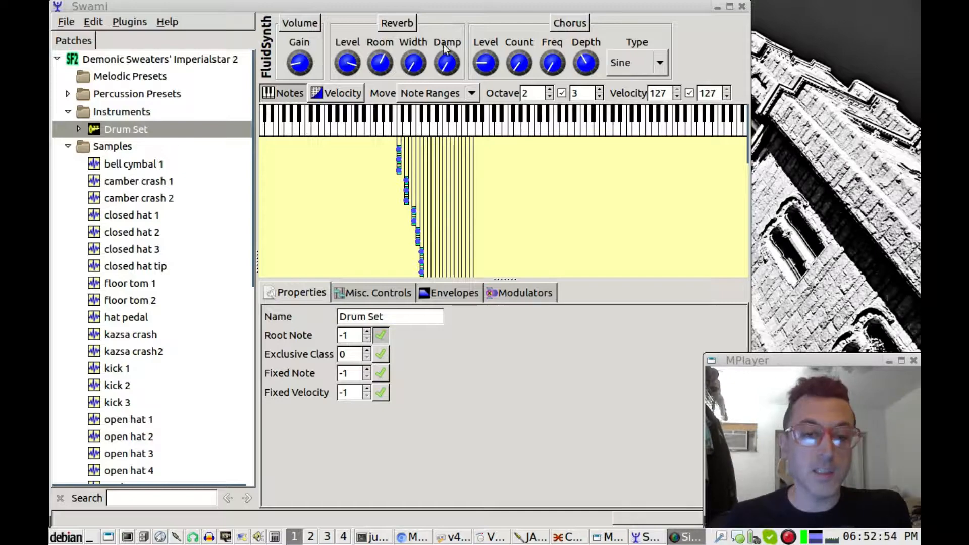
Expand the Drum Set instrument and select it to list its kick, snare, tom, hat and ride zones
{"action": "left_click", "coordinate": [442, 11]}
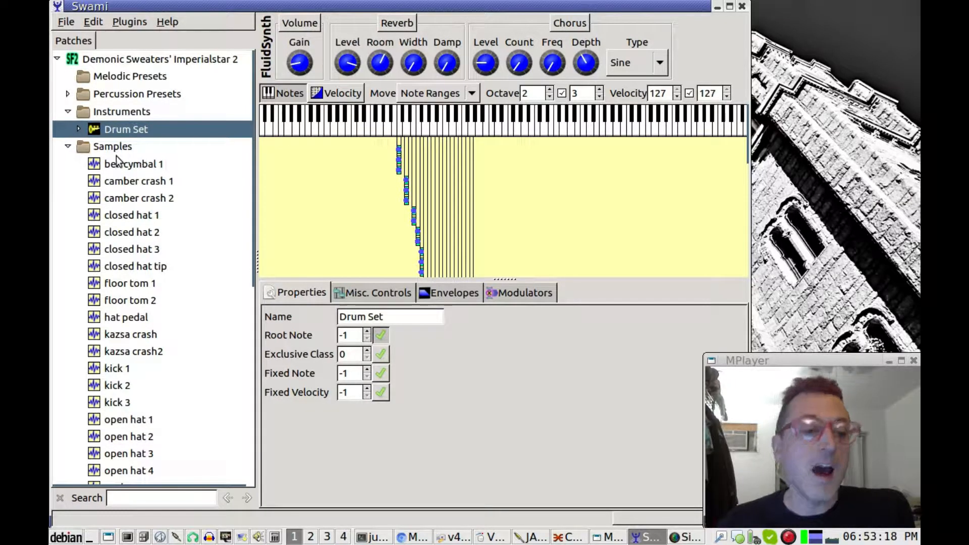
{"action": "left_click", "coordinate": [144, 165]}
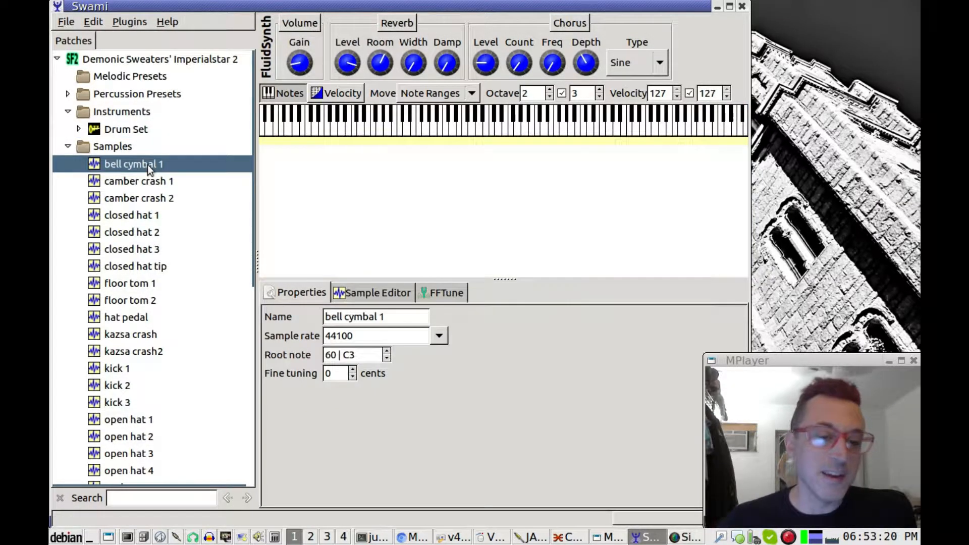
{"action": "left_click", "coordinate": [107, 147]}
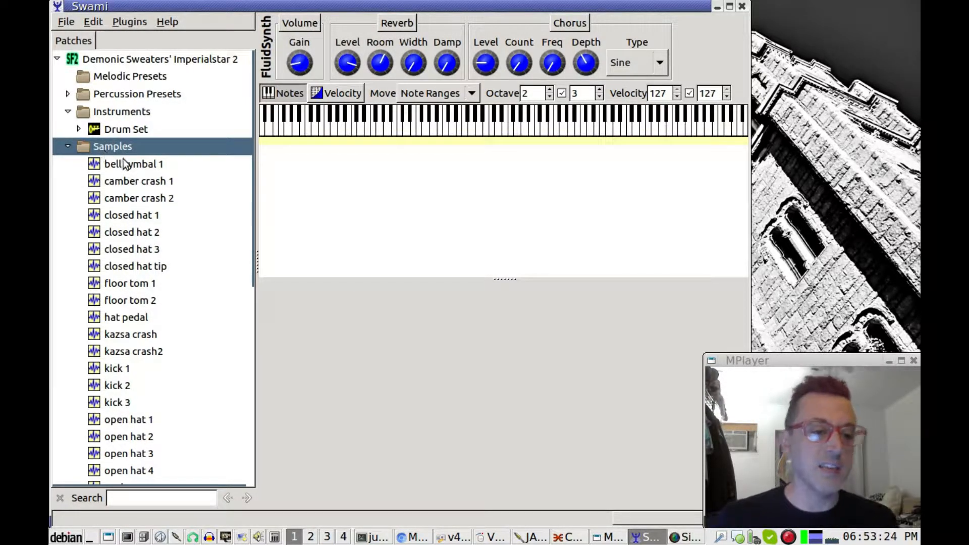
{"action": "left_click", "coordinate": [125, 162]}
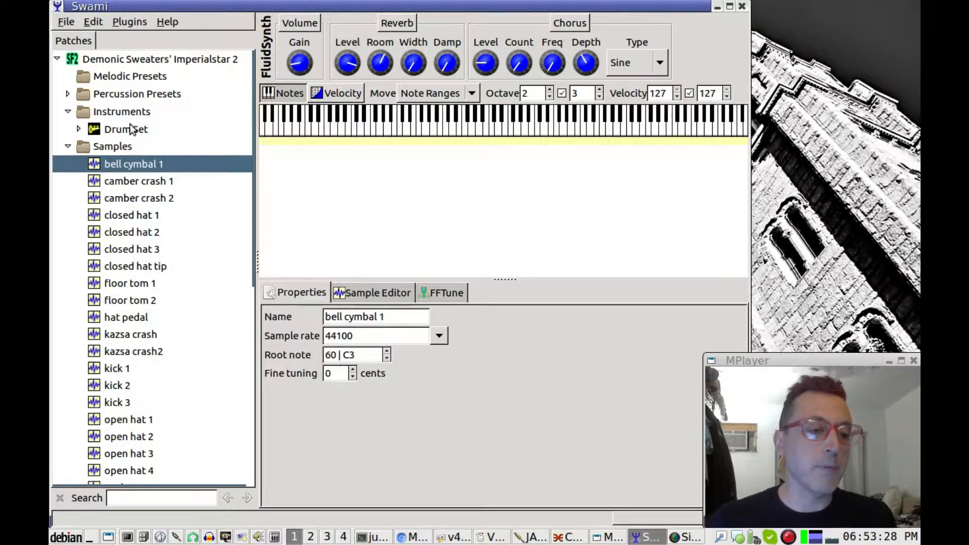
{"action": "left_click", "coordinate": [78, 128]}
{"action": "left_click", "coordinate": [112, 130]}
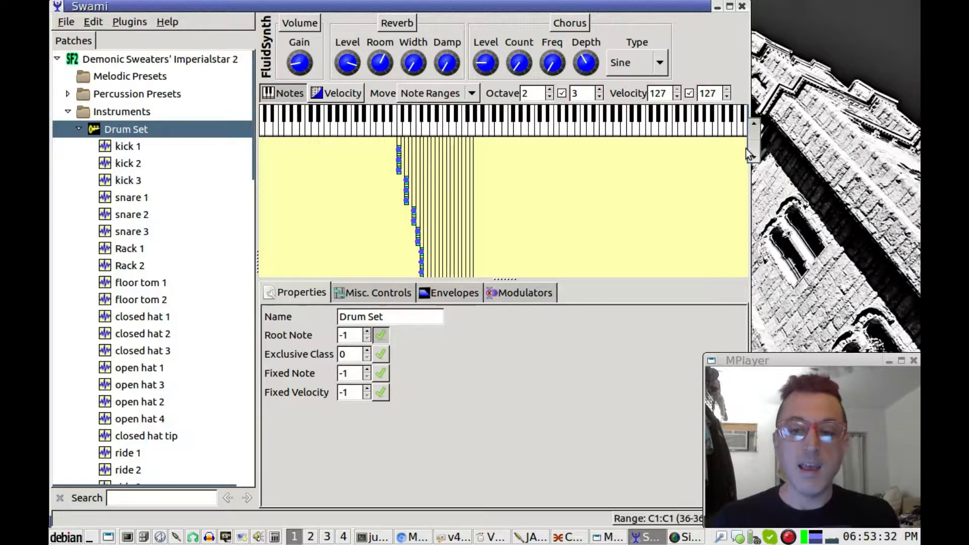
Inspect the kick 1–3 layers, nudging kick 3's root note to 35 and back to 36
{"action": "left_click_drag", "start_coordinate": [751, 142], "coordinate": [744, 95]}
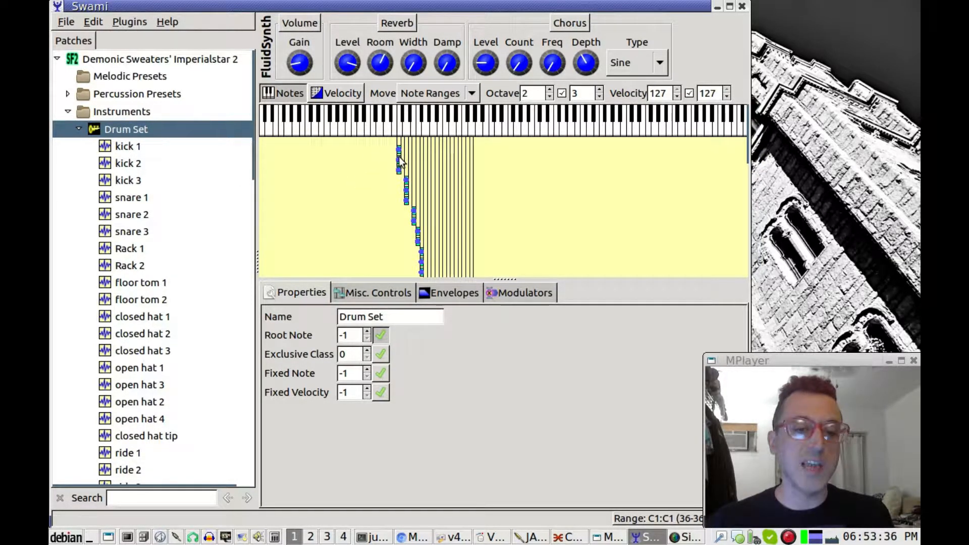
{"action": "left_click", "coordinate": [337, 94]}
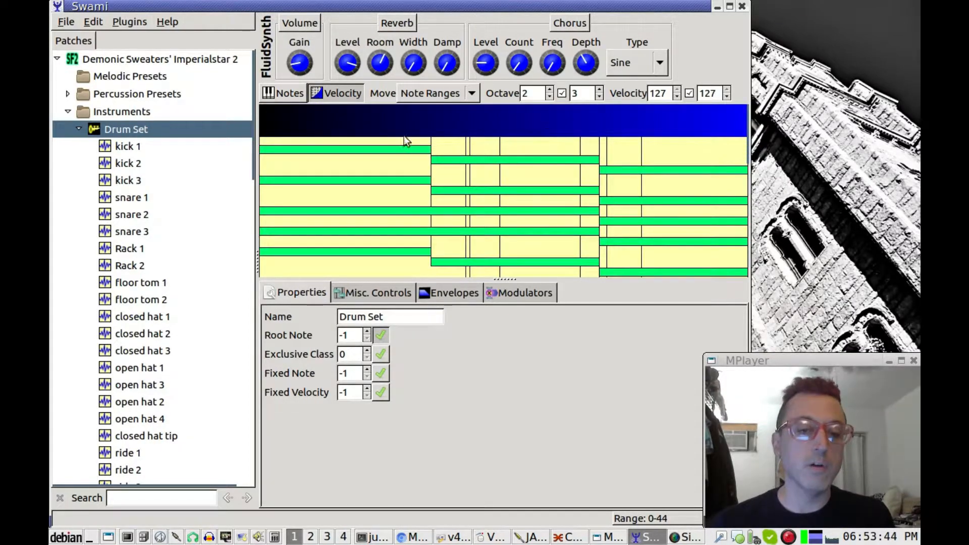
{"action": "left_click", "coordinate": [293, 95]}
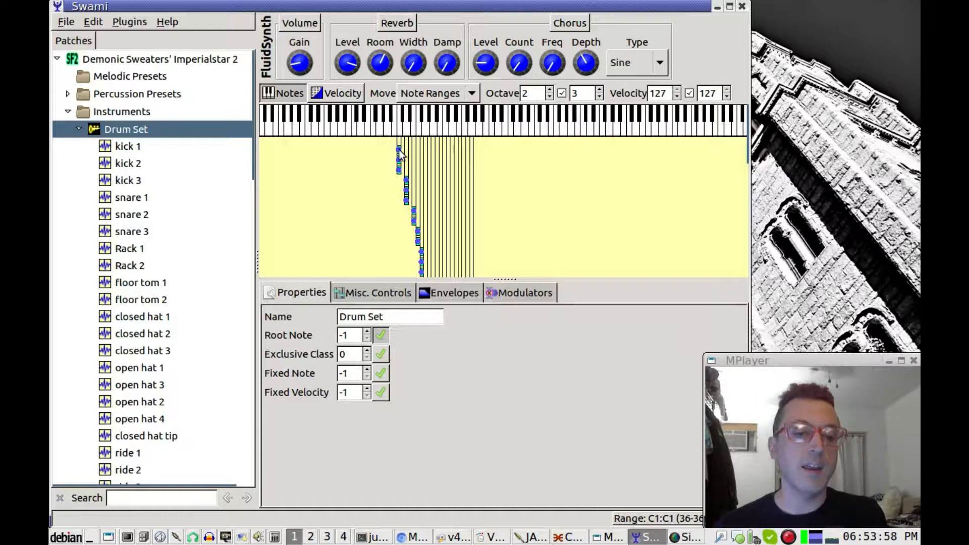
{"action": "left_click", "coordinate": [138, 146]}
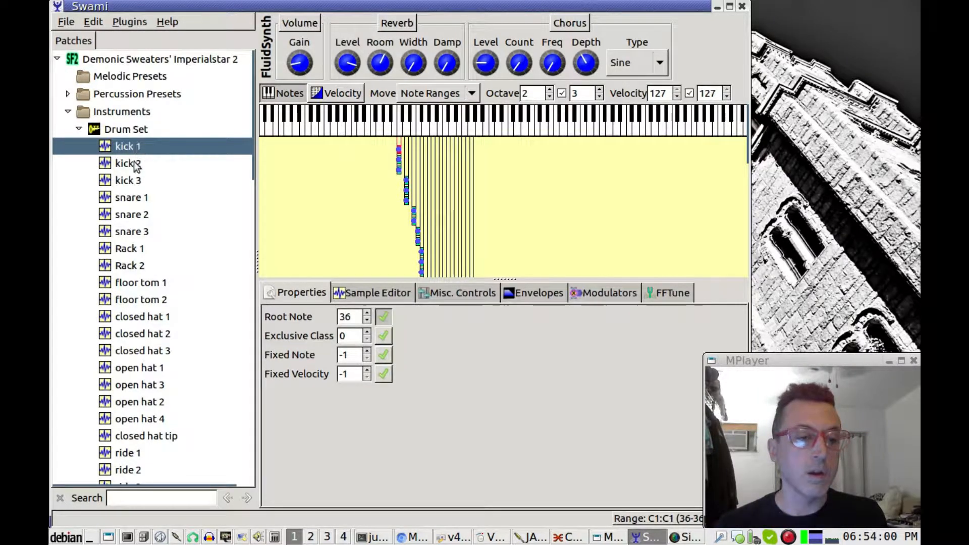
{"action": "left_click", "coordinate": [135, 165]}
{"action": "left_click", "coordinate": [136, 181]}
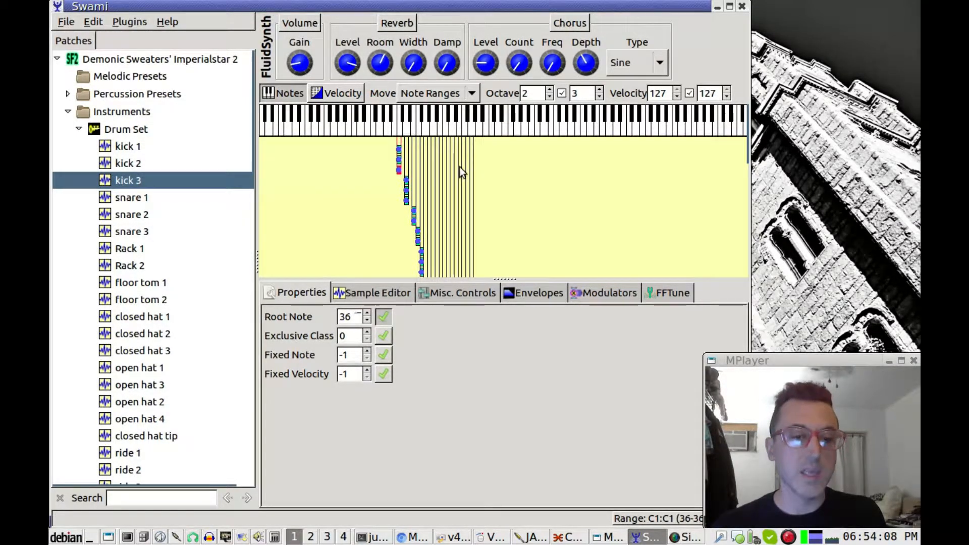
{"action": "left_click", "coordinate": [367, 319]}
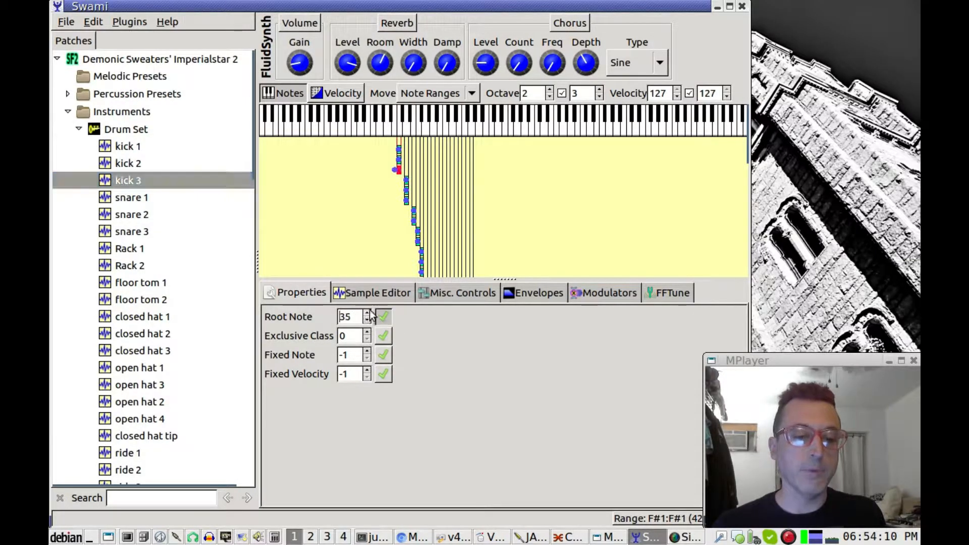
{"action": "left_click", "coordinate": [368, 312]}
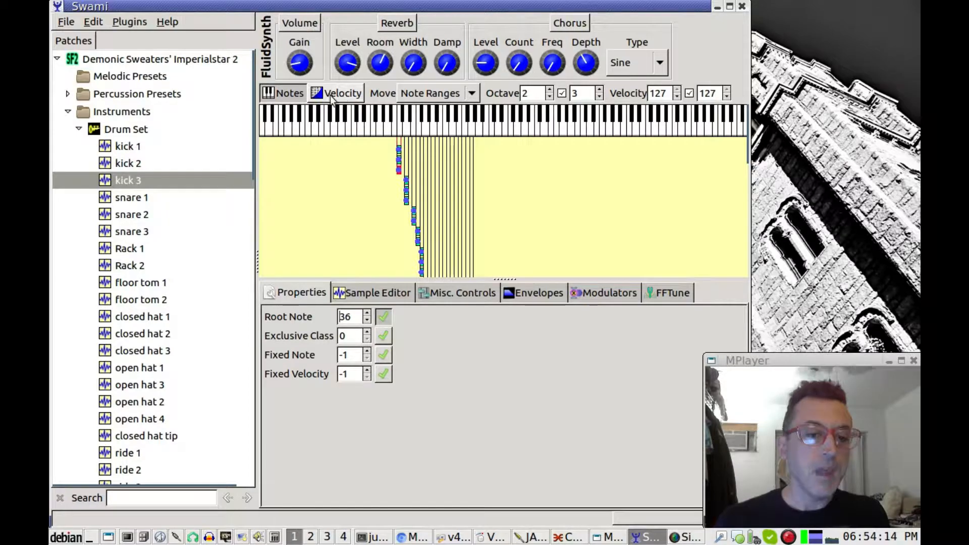
Widen kick 1's velocity range to span 0–44
{"action": "left_click", "coordinate": [338, 94]}
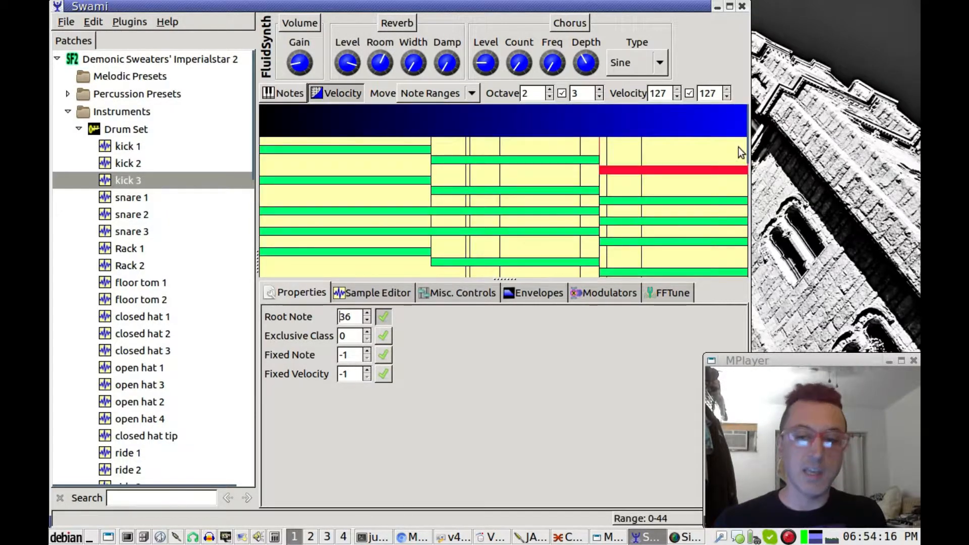
{"action": "left_click", "coordinate": [429, 149]}
{"action": "left_click_drag", "start_coordinate": [407, 150], "coordinate": [428, 152]}
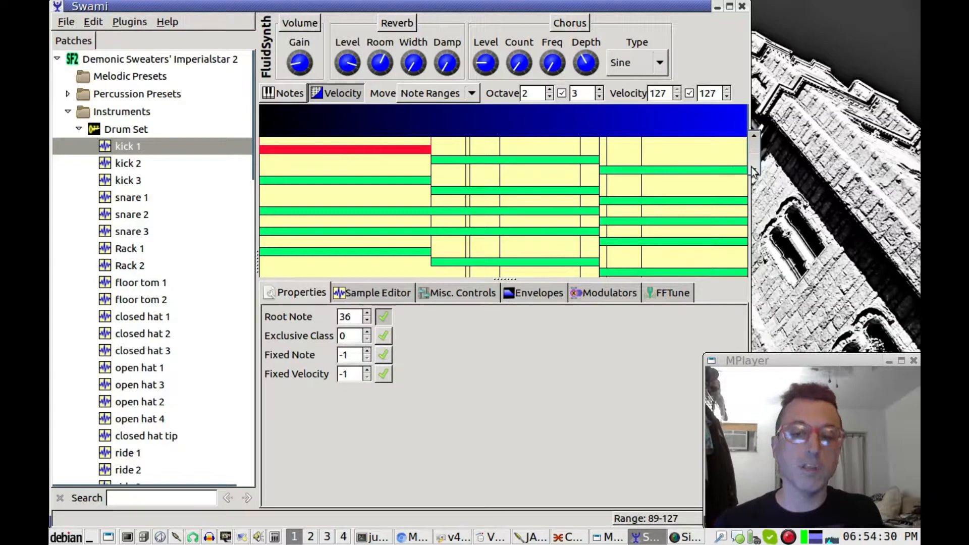
{"action": "left_click", "coordinate": [300, 97]}
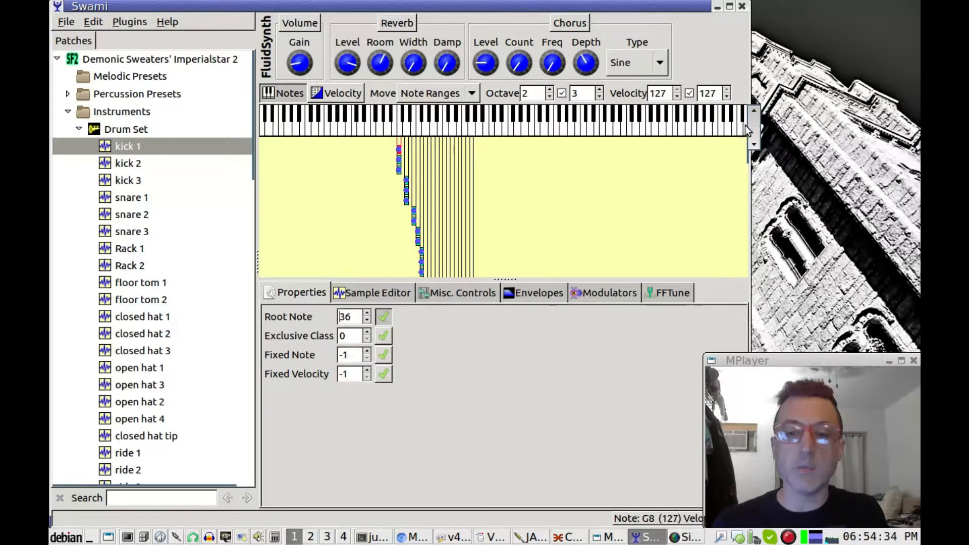
{"action": "left_click_drag", "start_coordinate": [749, 129], "coordinate": [787, 257]}
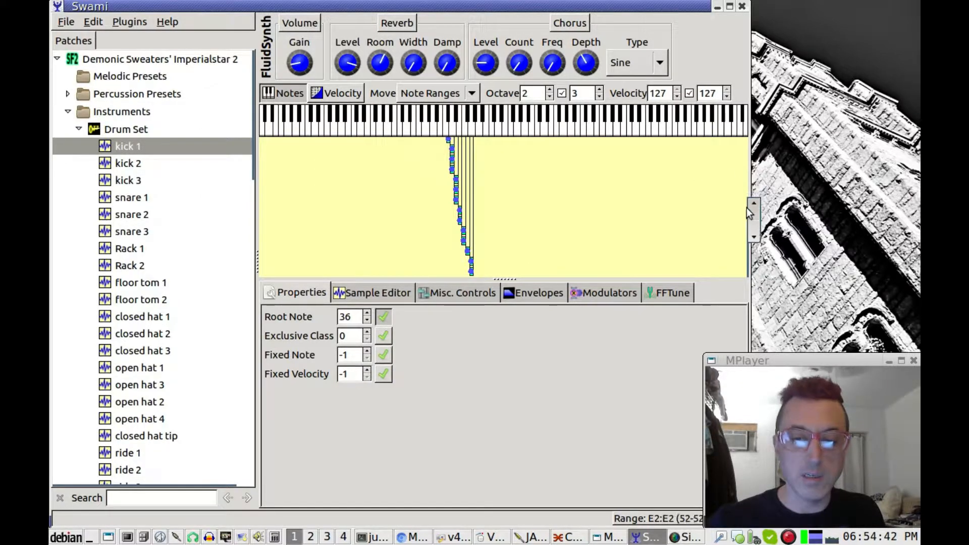
{"action": "left_click_drag", "start_coordinate": [754, 246], "coordinate": [740, 149]}
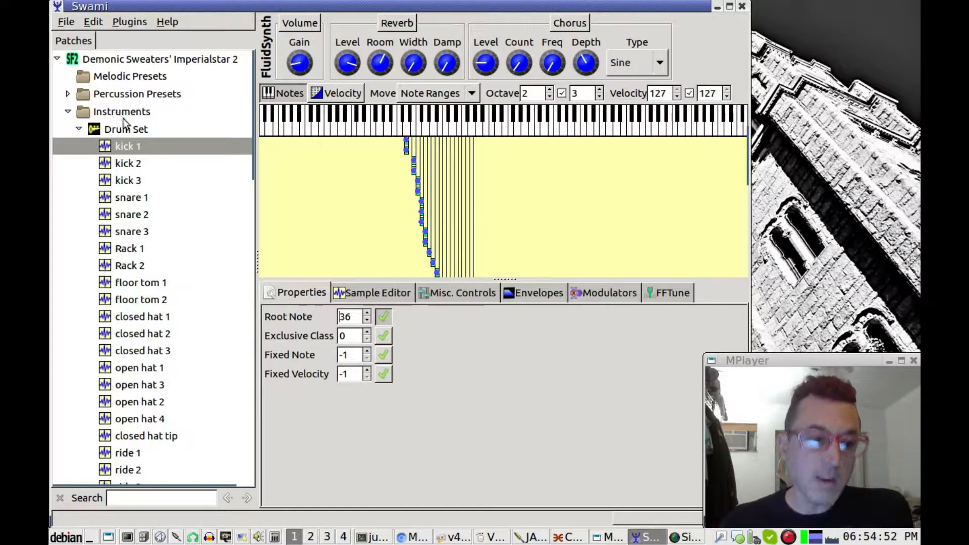
Add a New Preset under Percussion Presets, then delete it again
{"action": "left_click", "coordinate": [68, 94]}
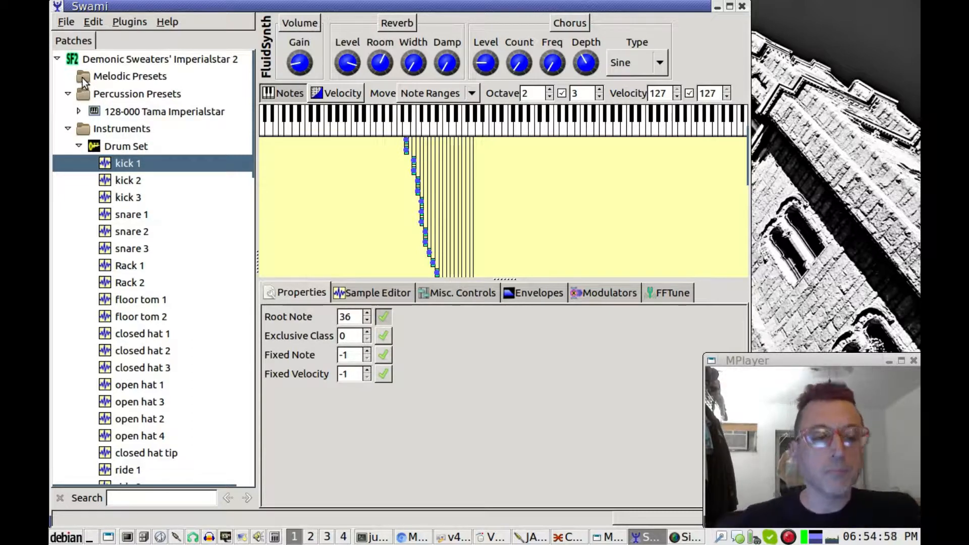
{"action": "left_click", "coordinate": [84, 94]}
{"action": "right_click", "coordinate": [84, 94]}
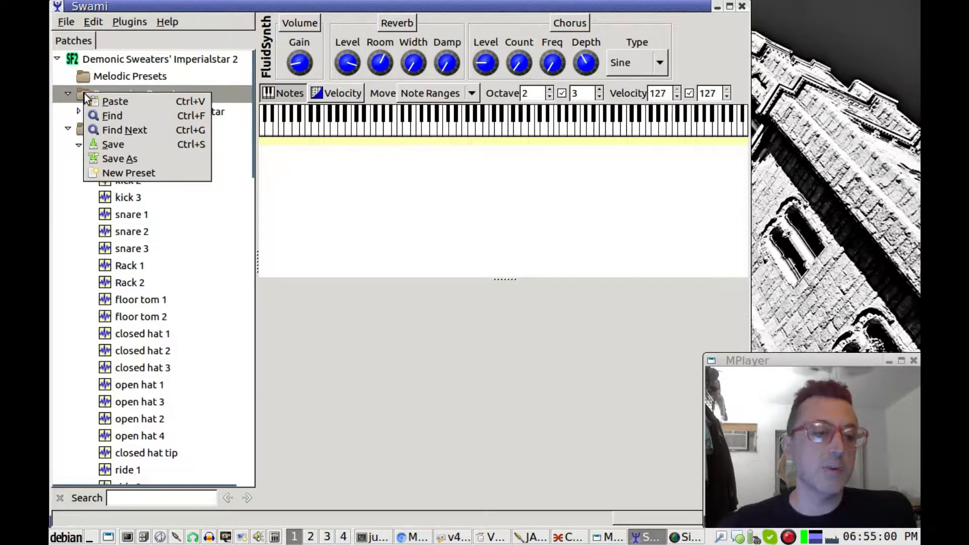
{"action": "left_click", "coordinate": [118, 173]}
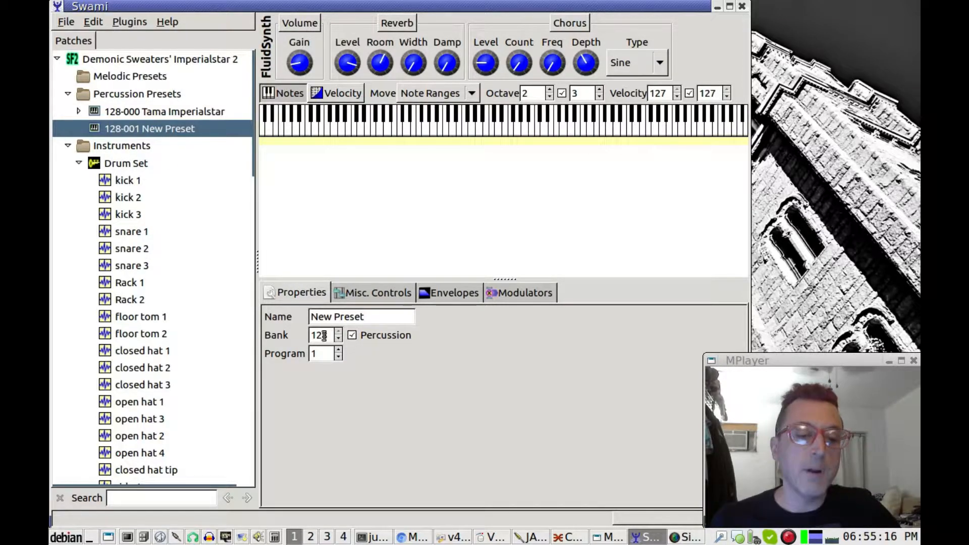
{"action": "right_click", "coordinate": [152, 133]}
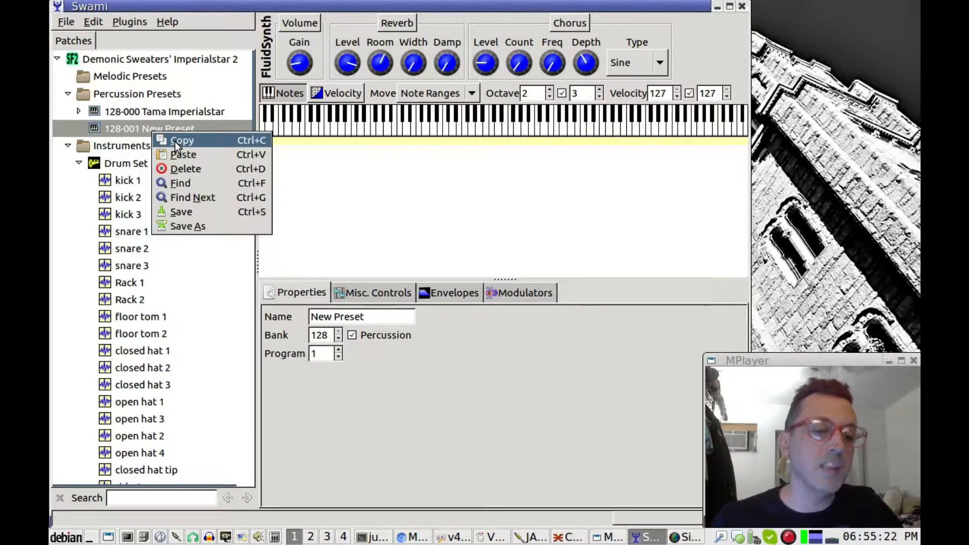
{"action": "left_click", "coordinate": [183, 168]}
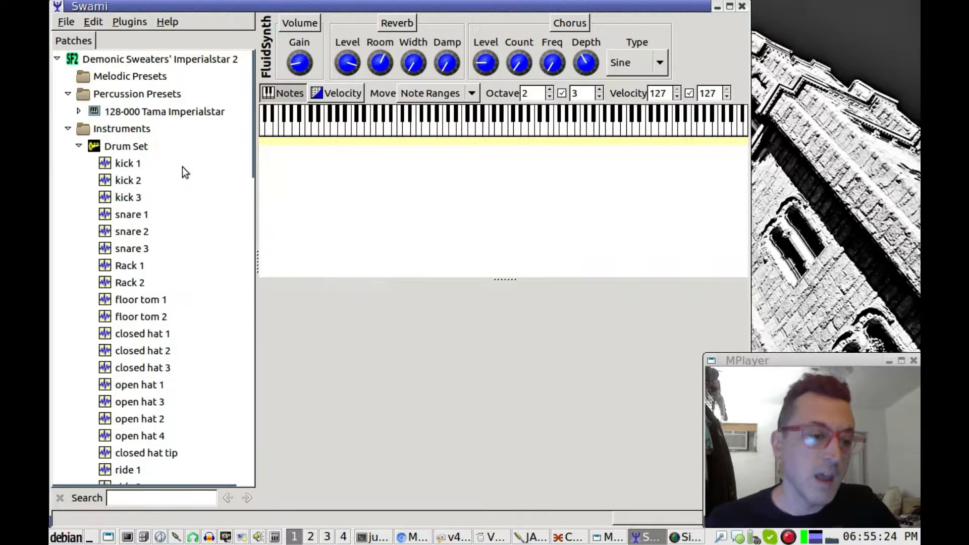
Audition the Tama Imperialstar preset, then show the soundfont's name, 2017 copyright and 2017-10-05 date
{"action": "left_click", "coordinate": [130, 112]}
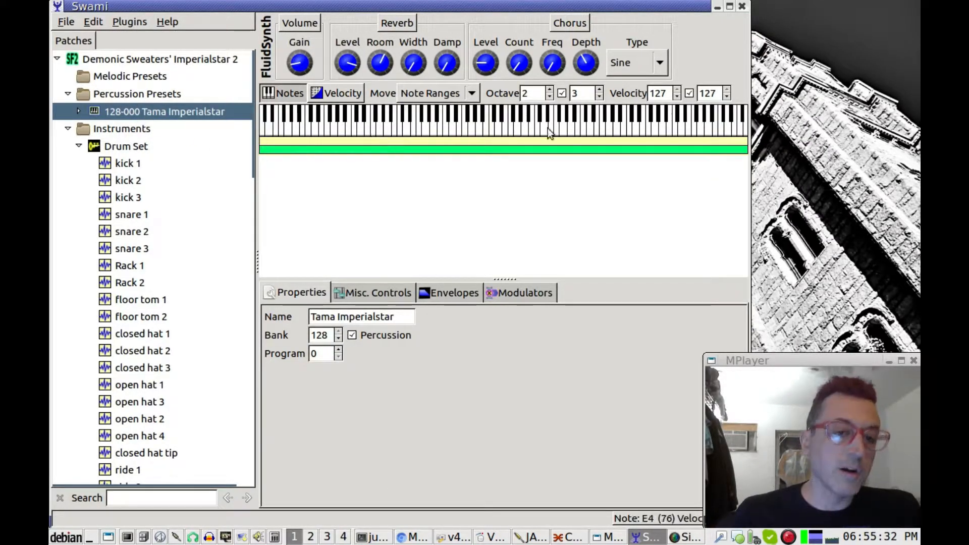
{"action": "left_click", "coordinate": [406, 130]}
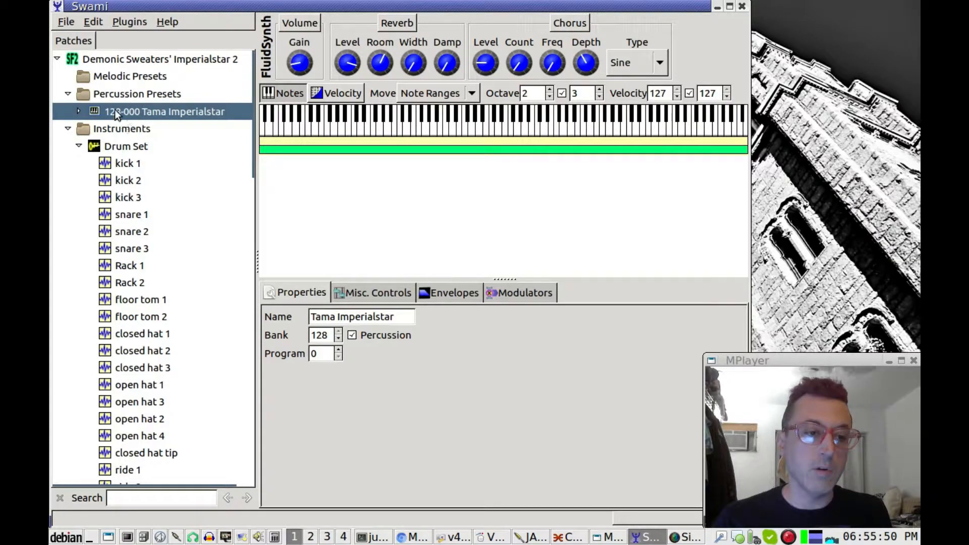
{"action": "left_click", "coordinate": [104, 59]}
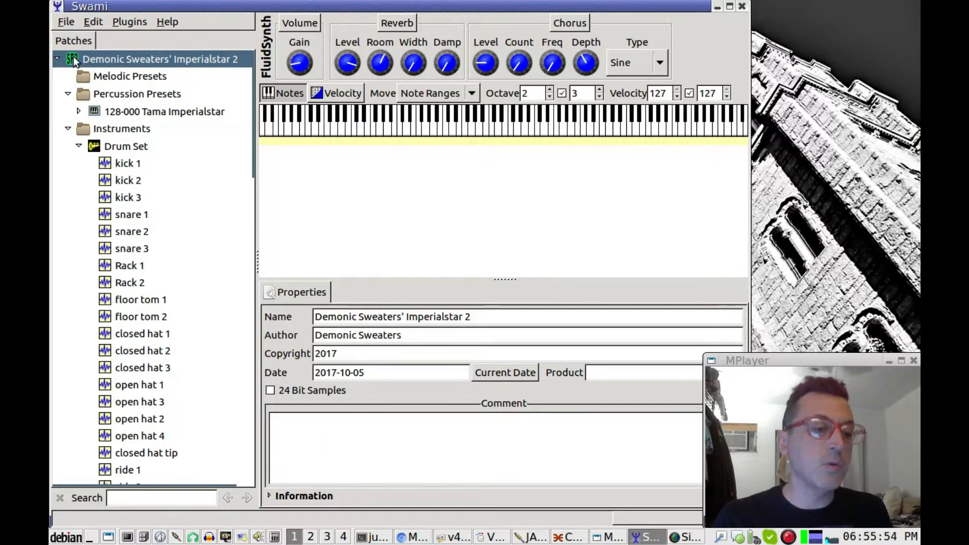
Begin saving the soundfont under a new name, cancel the file chooser, and dismiss the Save files dialog
{"action": "right_click", "coordinate": [84, 58]}
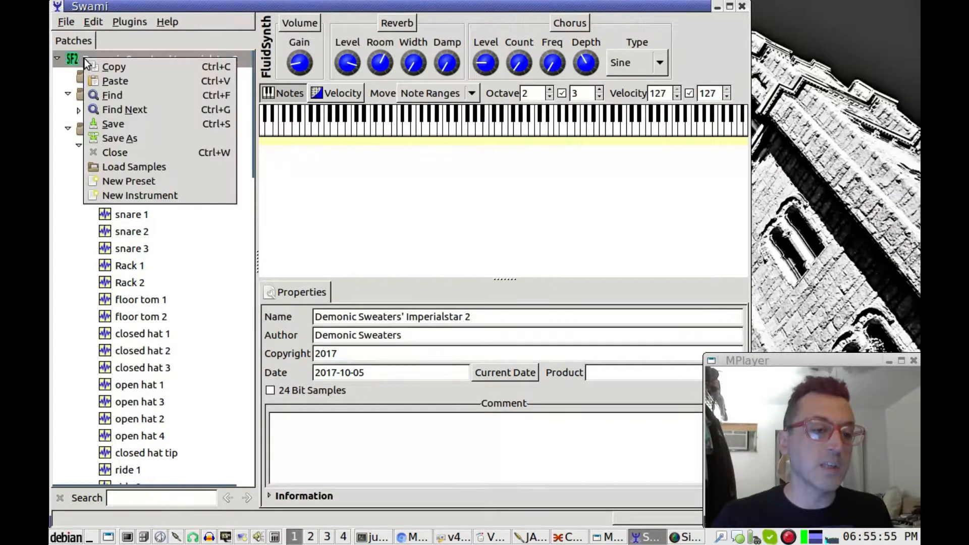
{"action": "left_click", "coordinate": [111, 137]}
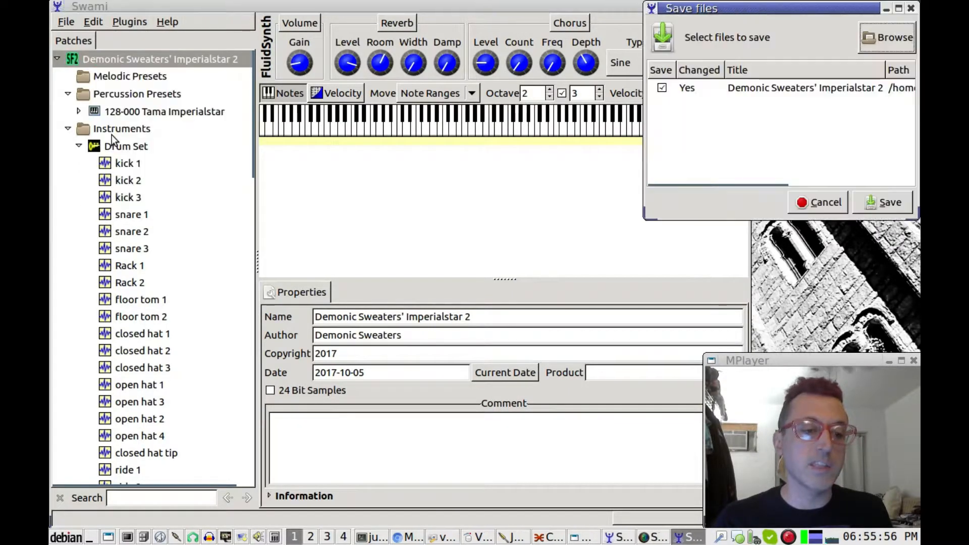
{"action": "left_click", "coordinate": [849, 90]}
{"action": "left_click", "coordinate": [890, 40]}
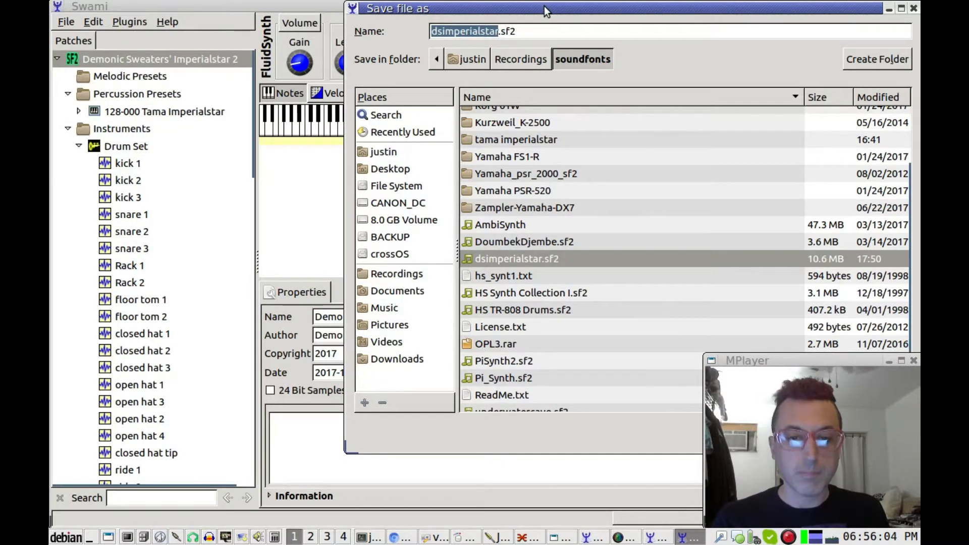
{"action": "left_click_drag", "start_coordinate": [544, 6], "coordinate": [282, 36]}
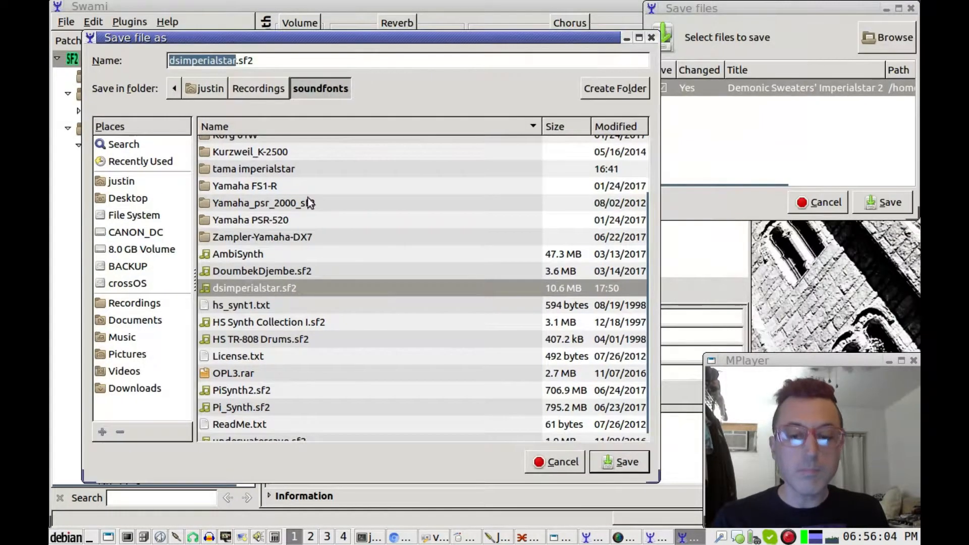
{"action": "left_click", "coordinate": [557, 463]}
{"action": "left_click", "coordinate": [791, 88]}
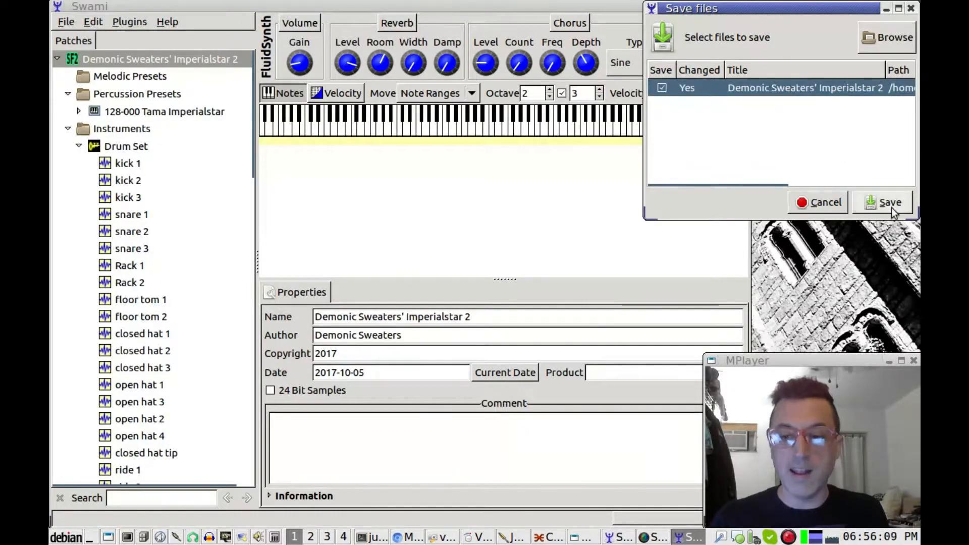
{"action": "left_click", "coordinate": [911, 9]}
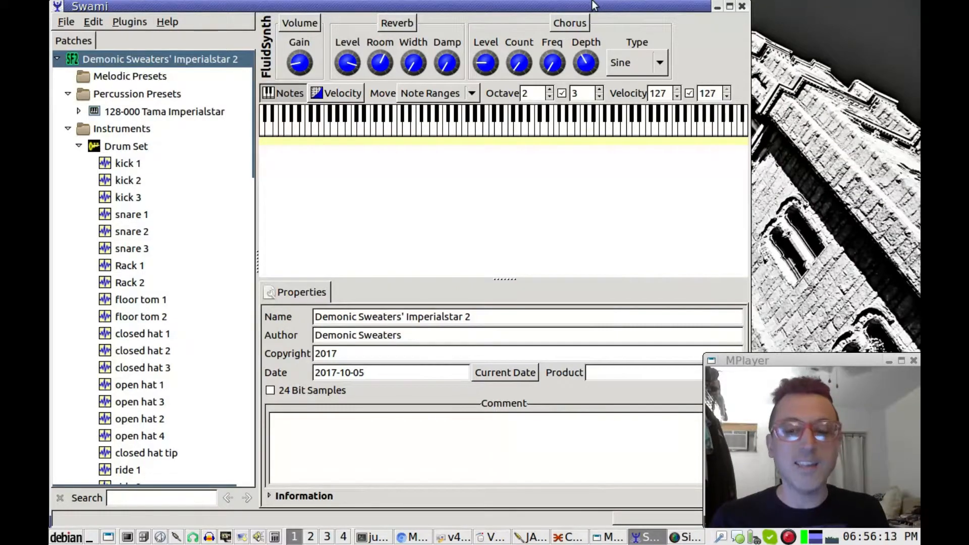
Close Swami and launch Qsynth from the run-command box
{"action": "left_click", "coordinate": [744, 6]}
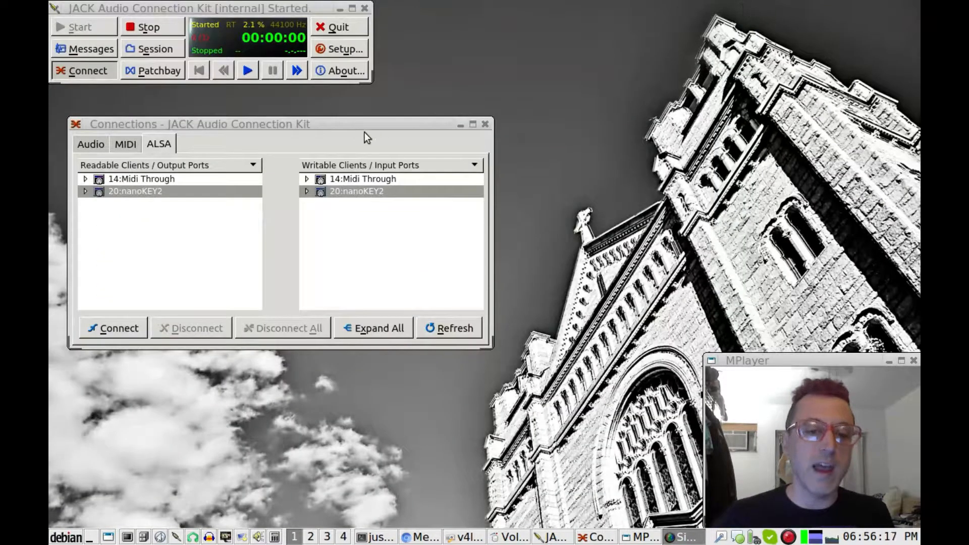
{"action": "left_click_drag", "start_coordinate": [398, 123], "coordinate": [388, 98]}
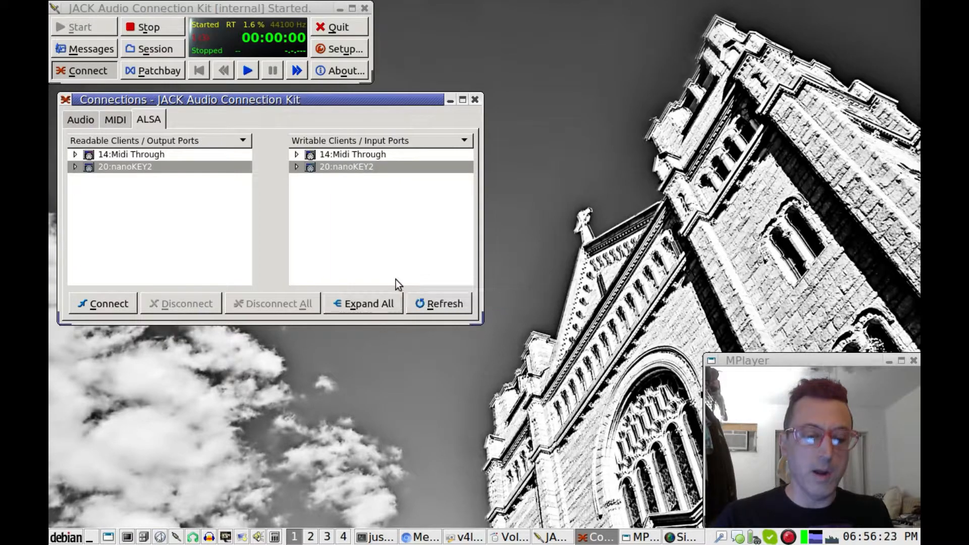
{"action": "key", "text": "ctrl+alt+space"}
{"action": "type", "text": "q"}
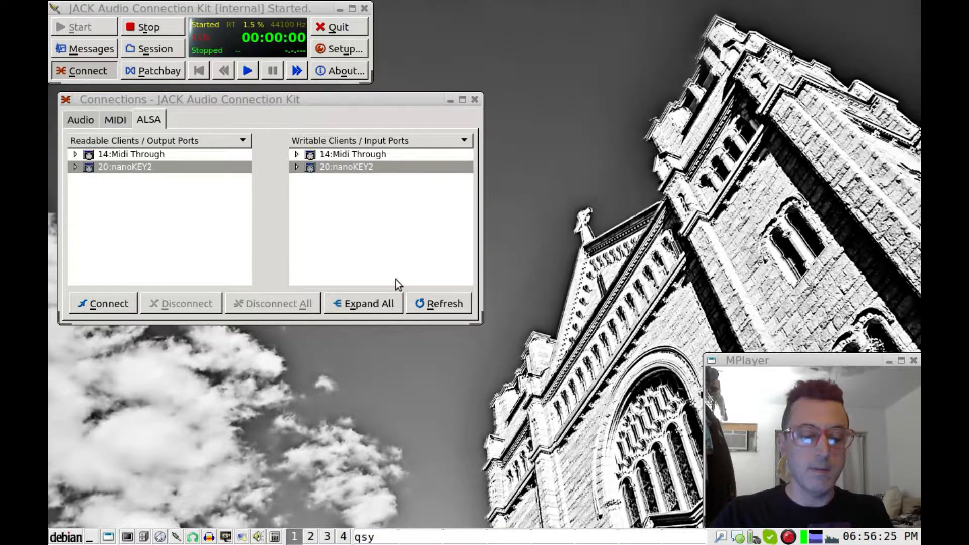
{"action": "key", "text": "Return"}
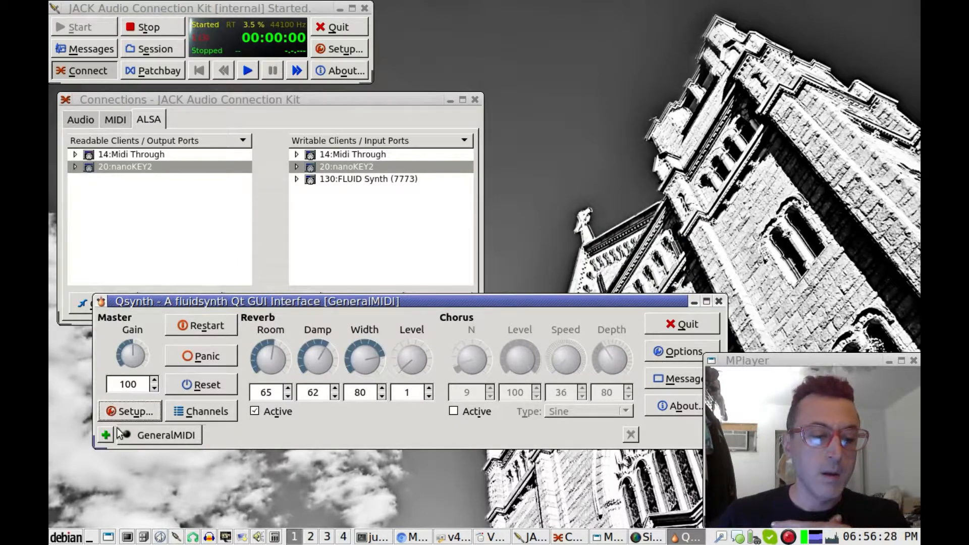
Add a Qsynth engine named Imperialstar and load dsimperialstar.sf2 into it
{"action": "left_click", "coordinate": [107, 433]}
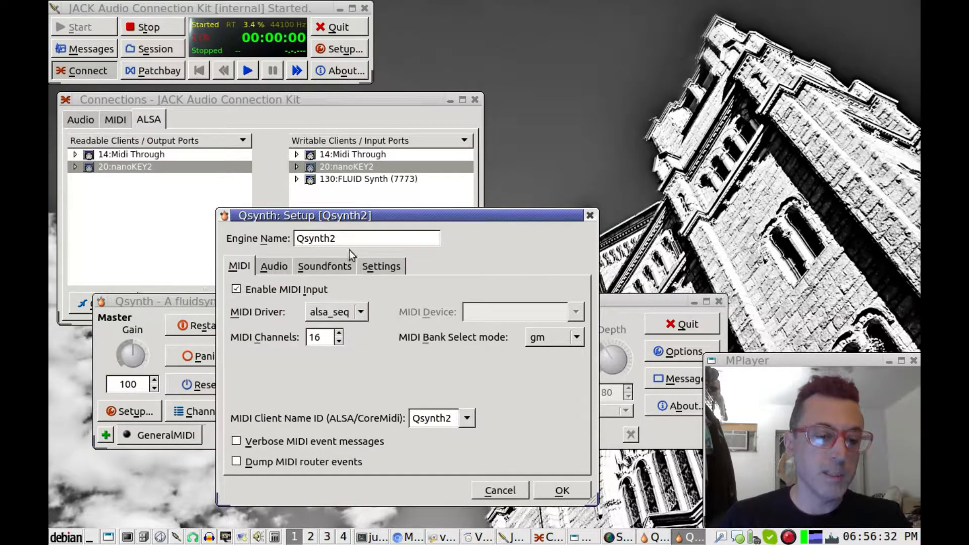
{"action": "left_click_drag", "start_coordinate": [360, 241], "coordinate": [232, 239]}
{"action": "key", "text": "BackSpace"}
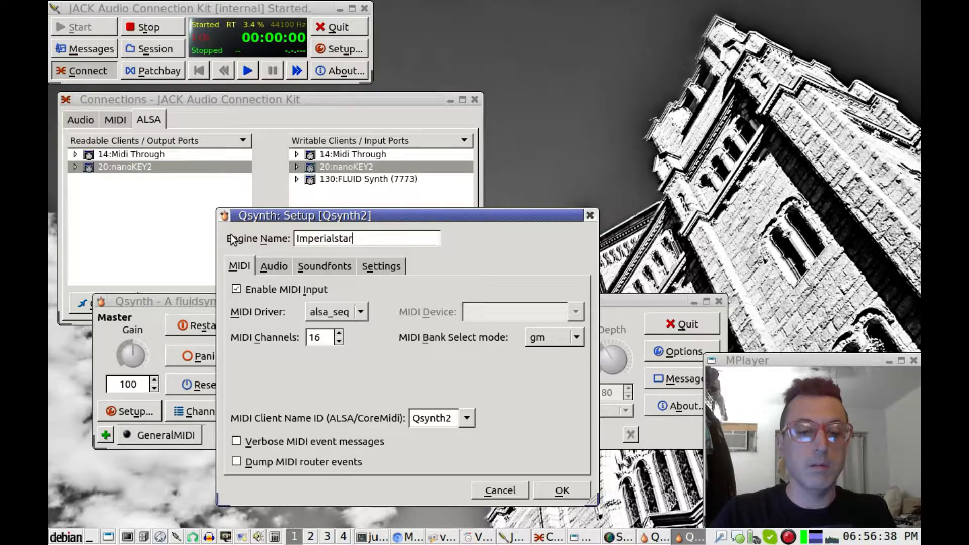
{"action": "left_click", "coordinate": [344, 269]}
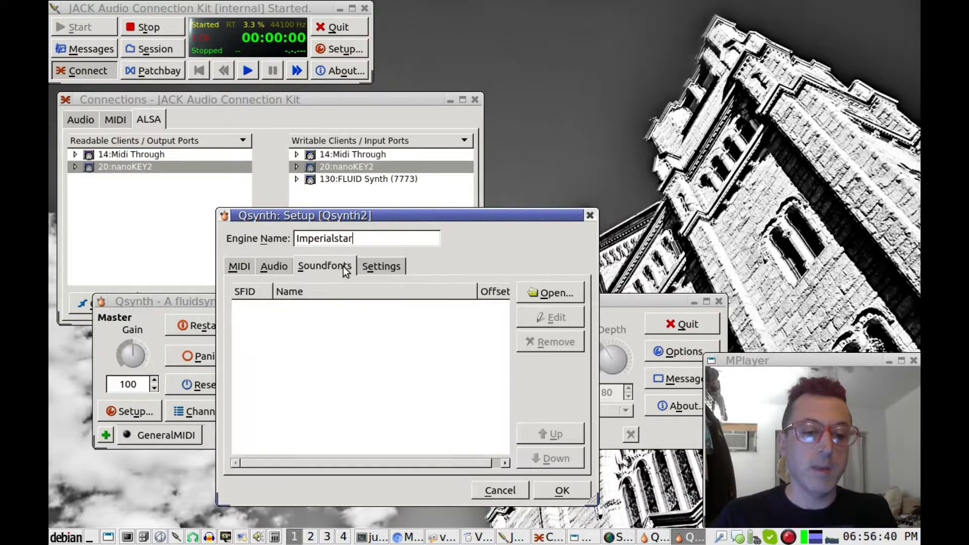
{"action": "left_click", "coordinate": [550, 292]}
{"action": "left_click", "coordinate": [407, 215]}
{"action": "left_click", "coordinate": [388, 314]}
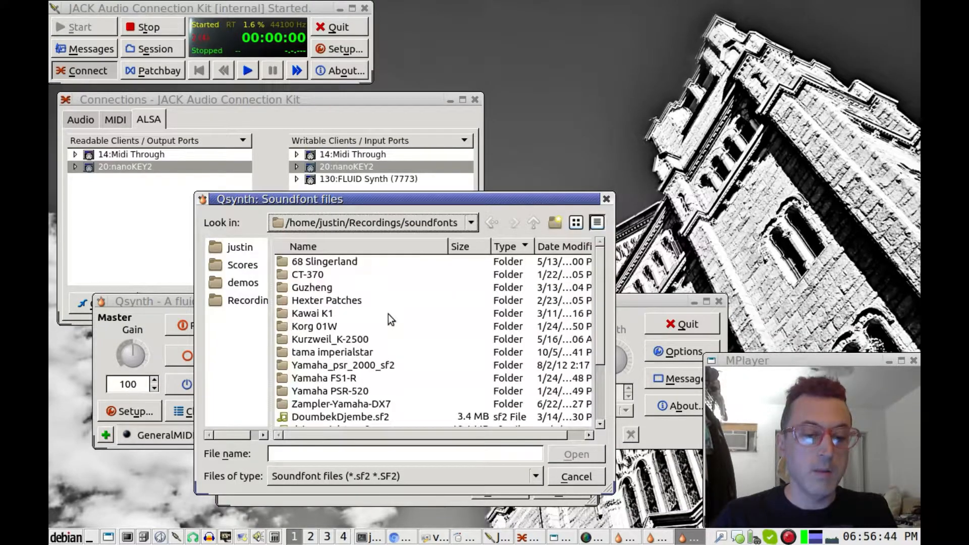
{"action": "scroll", "coordinate": [426, 334], "scroll_direction": "down", "scroll_amount": 2}
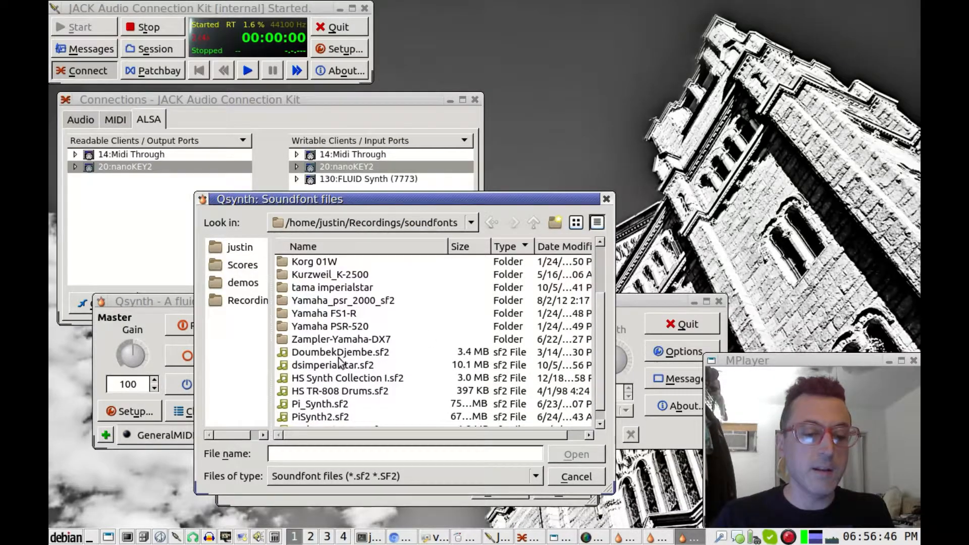
{"action": "left_click", "coordinate": [337, 365]}
{"action": "left_click", "coordinate": [577, 455]}
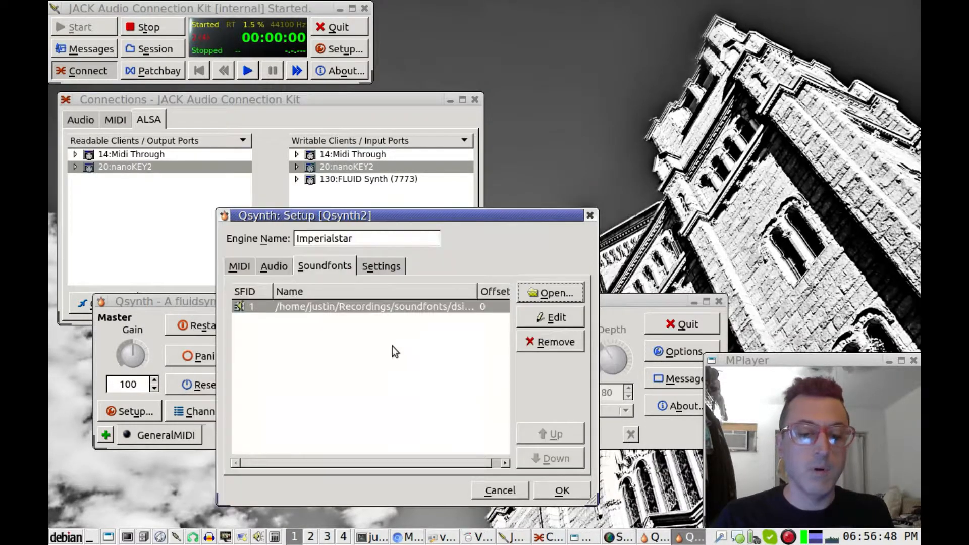
{"action": "left_click", "coordinate": [564, 492]}
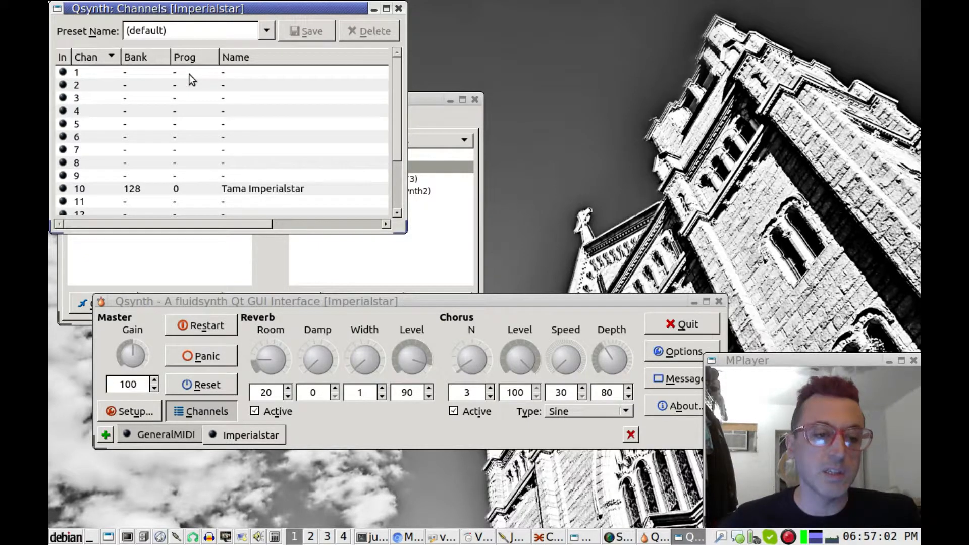
Set channel 1 to bank 128 preset 0, Tama Imperialstar
{"action": "left_click", "coordinate": [398, 8]}
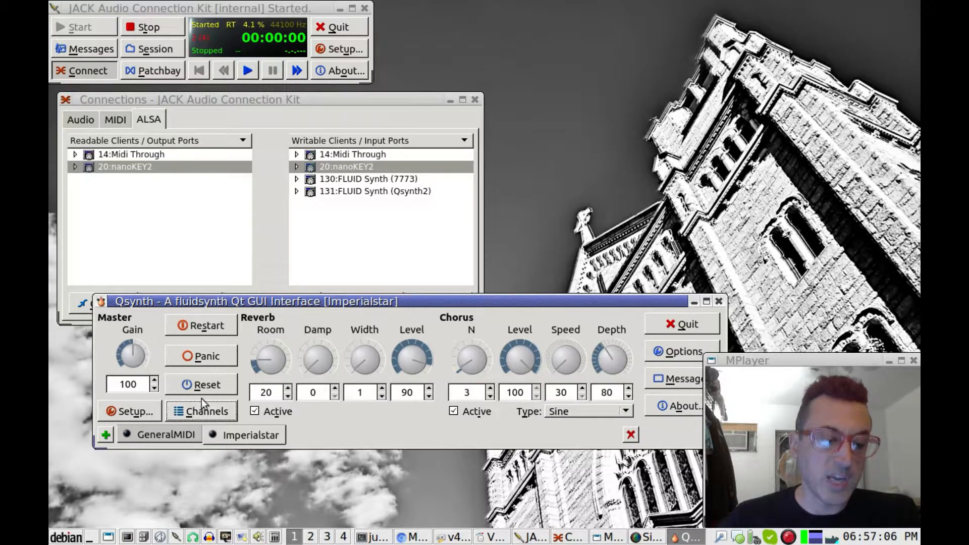
{"action": "left_click", "coordinate": [202, 417]}
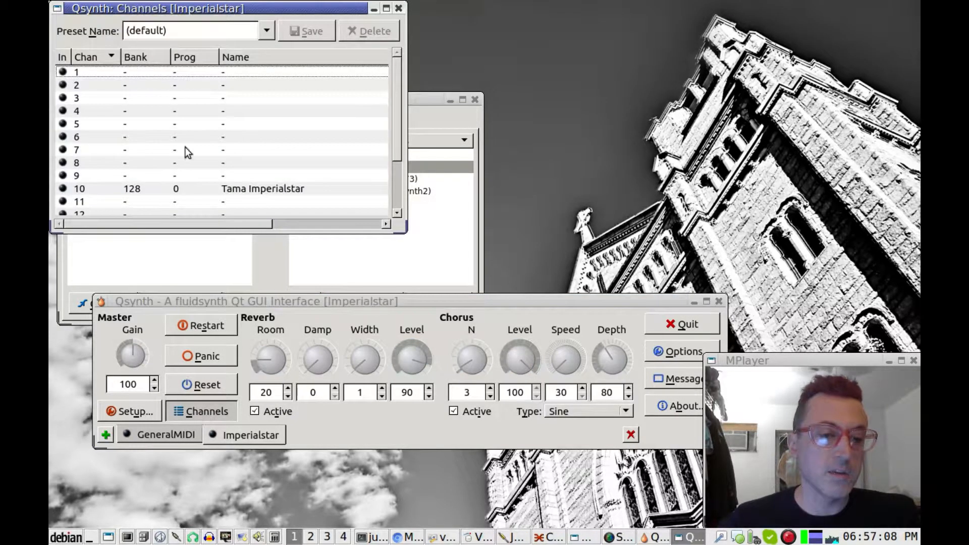
{"action": "double_click", "coordinate": [108, 71]}
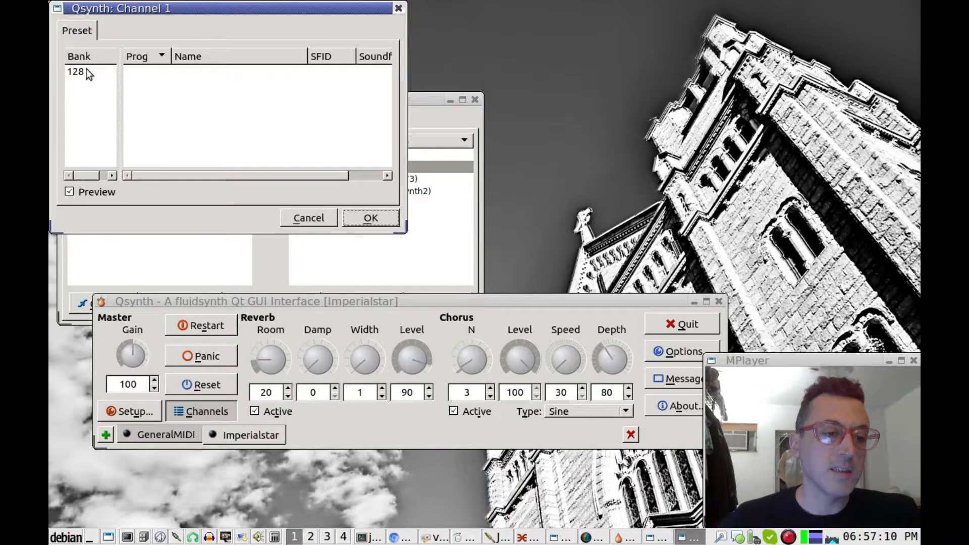
{"action": "left_click", "coordinate": [84, 72]}
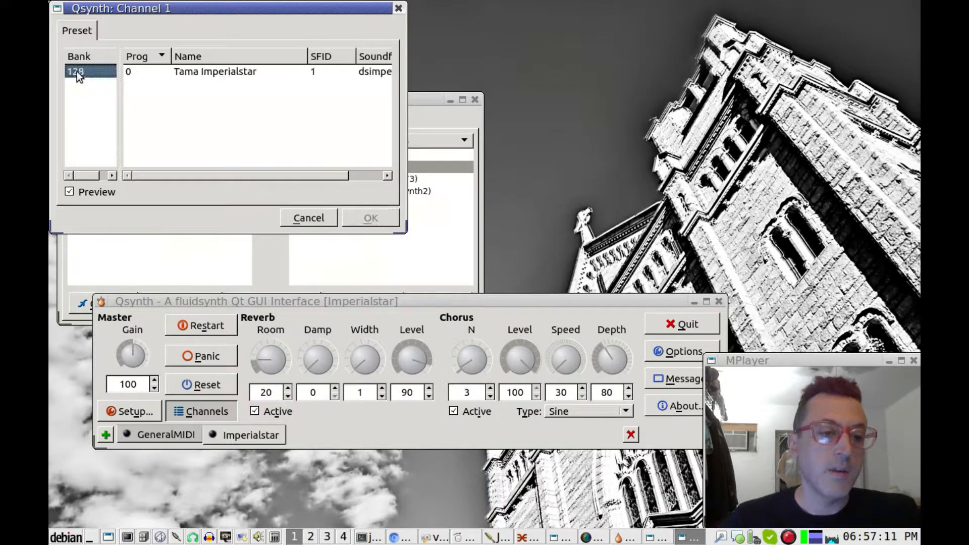
{"action": "left_click", "coordinate": [226, 71]}
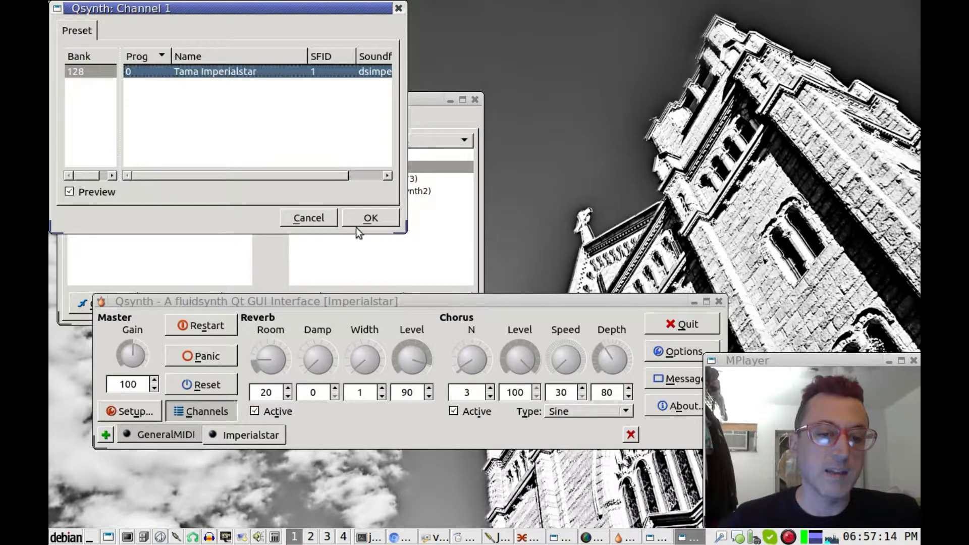
{"action": "left_click", "coordinate": [370, 218]}
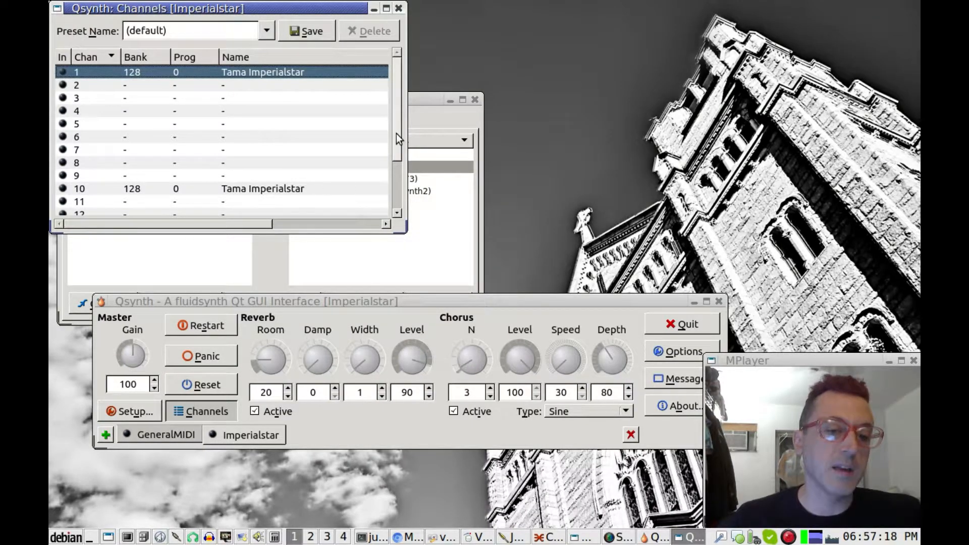
{"action": "left_click_drag", "start_coordinate": [396, 133], "coordinate": [399, 95]}
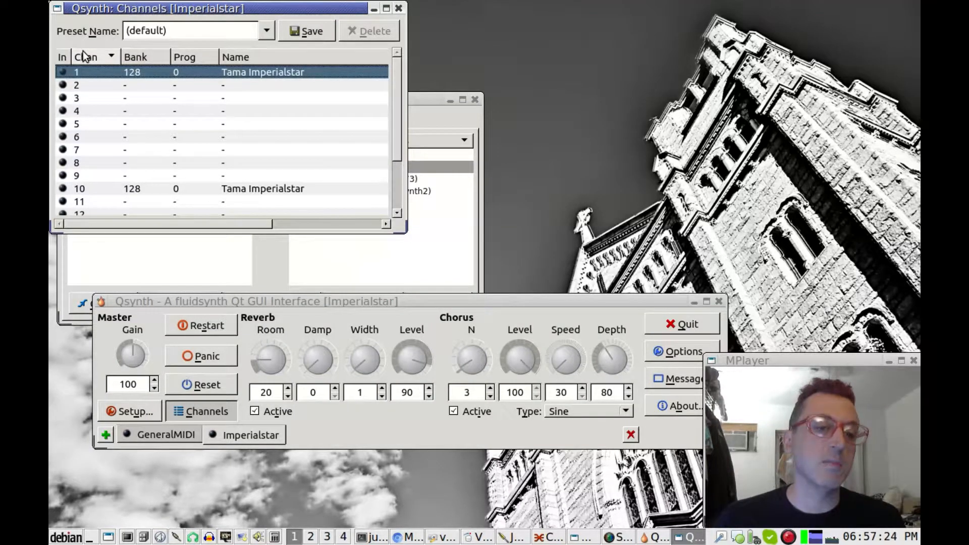
{"action": "left_click", "coordinate": [399, 8]}
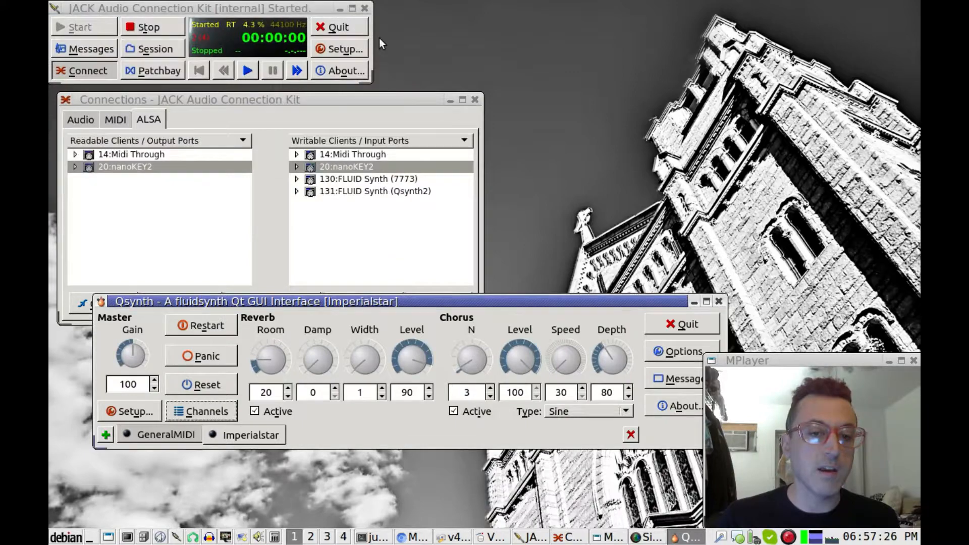
Connect 20:nanoKEY2 to 131:FLUID Synth (Qsynth2), then view the Audio connections
{"action": "left_click", "coordinate": [199, 220]}
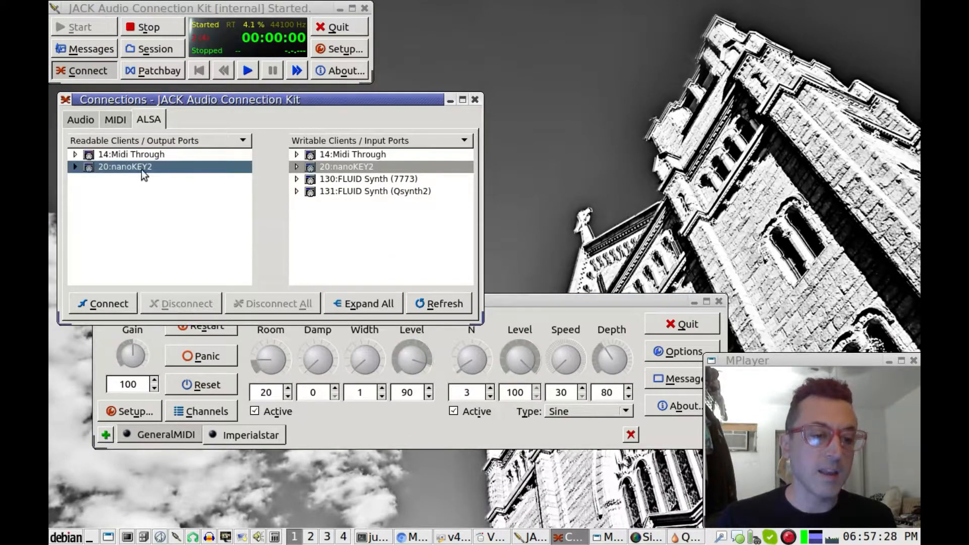
{"action": "left_click", "coordinate": [357, 193]}
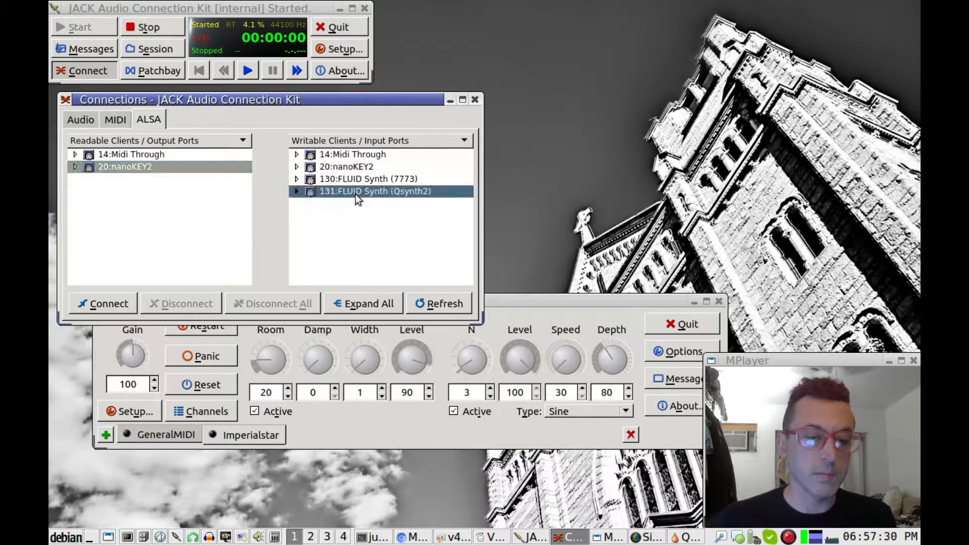
{"action": "left_click", "coordinate": [126, 306]}
{"action": "left_click", "coordinate": [84, 121]}
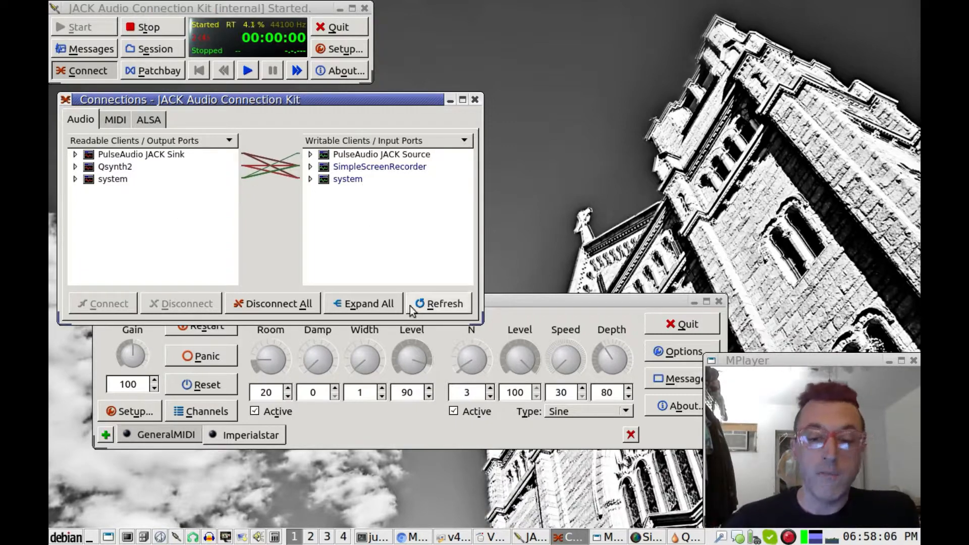
Position the Qsynth window in front, just below the Connections window
{"action": "left_click", "coordinate": [530, 304]}
{"action": "left_click_drag", "start_coordinate": [530, 304], "coordinate": [505, 339]}
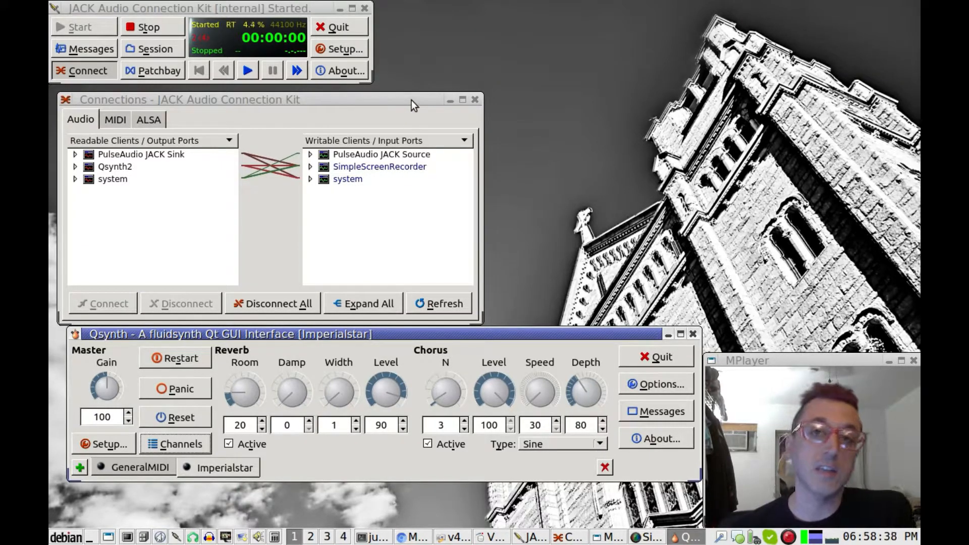
{"action": "left_click_drag", "start_coordinate": [411, 99], "coordinate": [405, 92]}
{"action": "left_click_drag", "start_coordinate": [439, 330], "coordinate": [420, 326]}
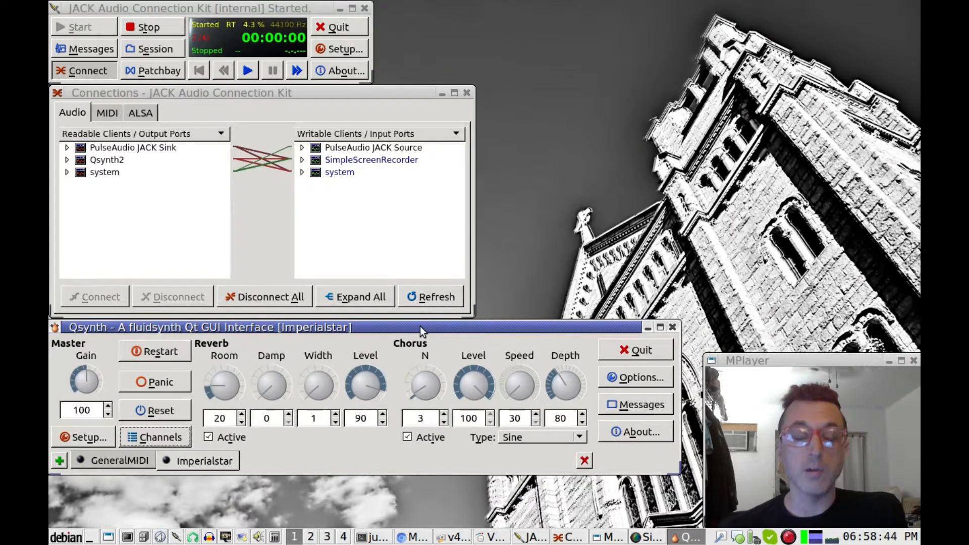